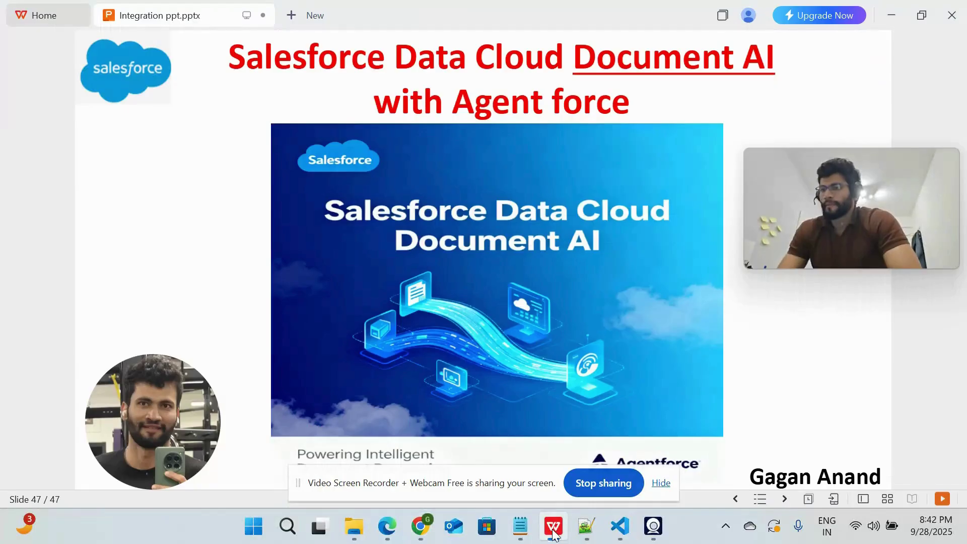
- Switch from the presentation to Chrome and bring up the Document AI list under Unstructured Data in Data Cloud
{"action": "left_click_drag", "start_coordinate": [834, 165], "coordinate": [838, 237]}
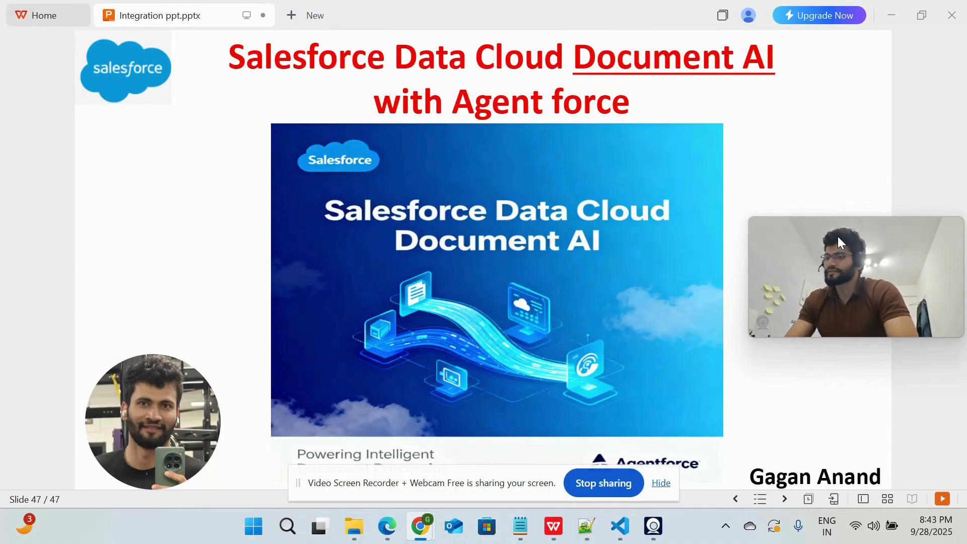
{"action": "mouse_move", "coordinate": [419, 534]}
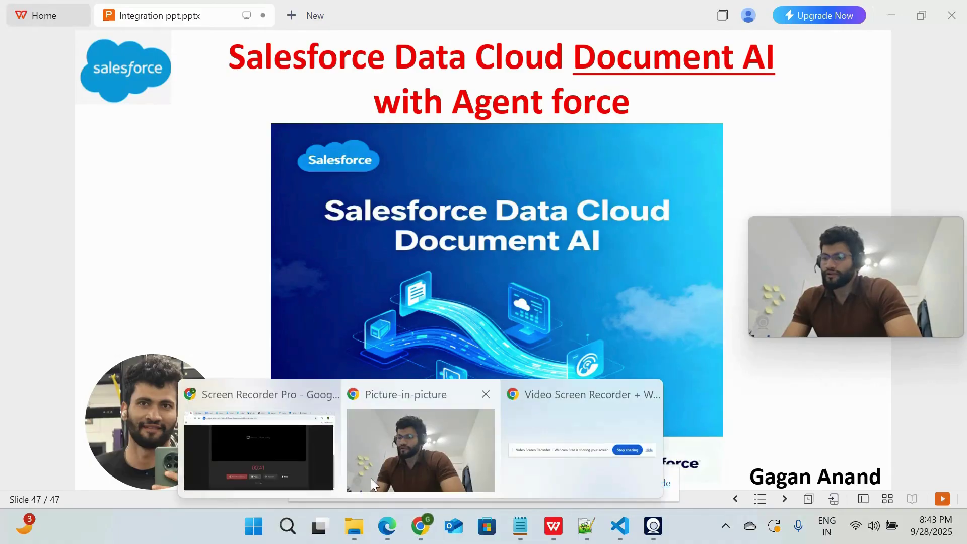
{"action": "left_click", "coordinate": [304, 458]}
{"action": "left_click", "coordinate": [357, 8]}
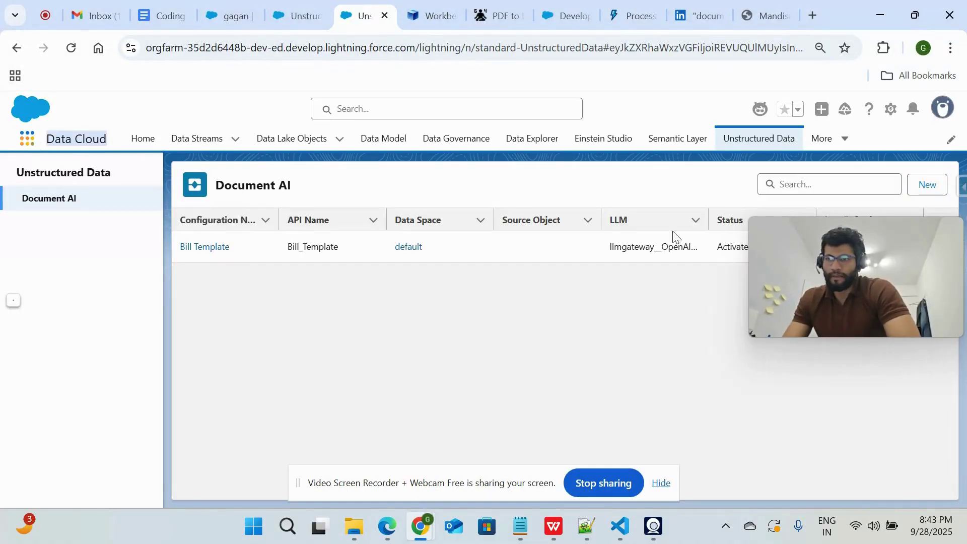
{"action": "left_click_drag", "start_coordinate": [788, 254], "coordinate": [794, 462]}
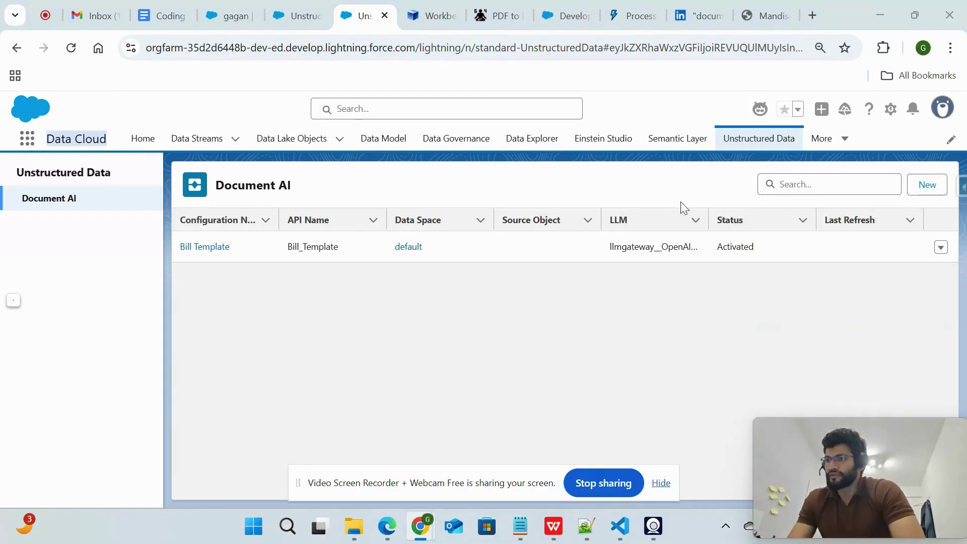
- Start a new document schema configuration in Document AI, choosing to create it without a source object
{"action": "left_click", "coordinate": [757, 145]}
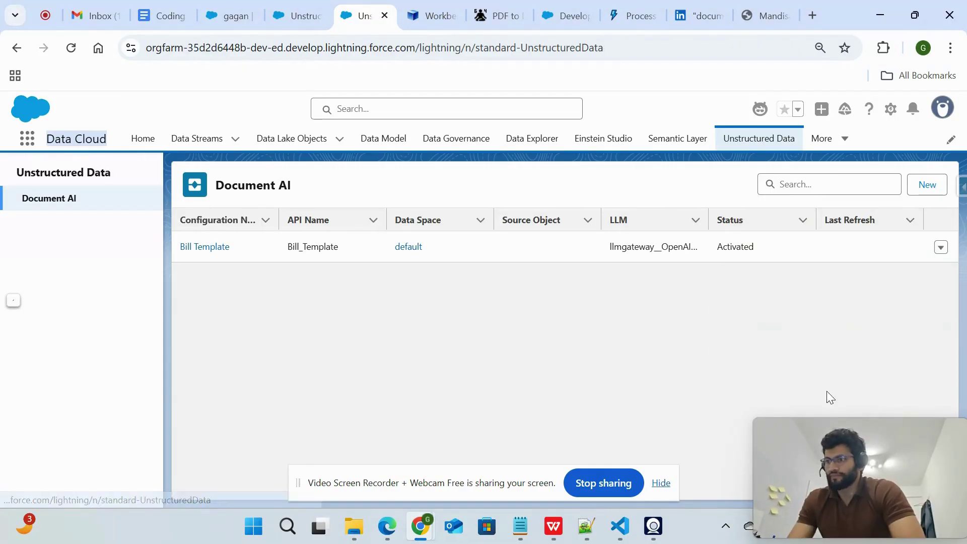
{"action": "left_click", "coordinate": [936, 189]}
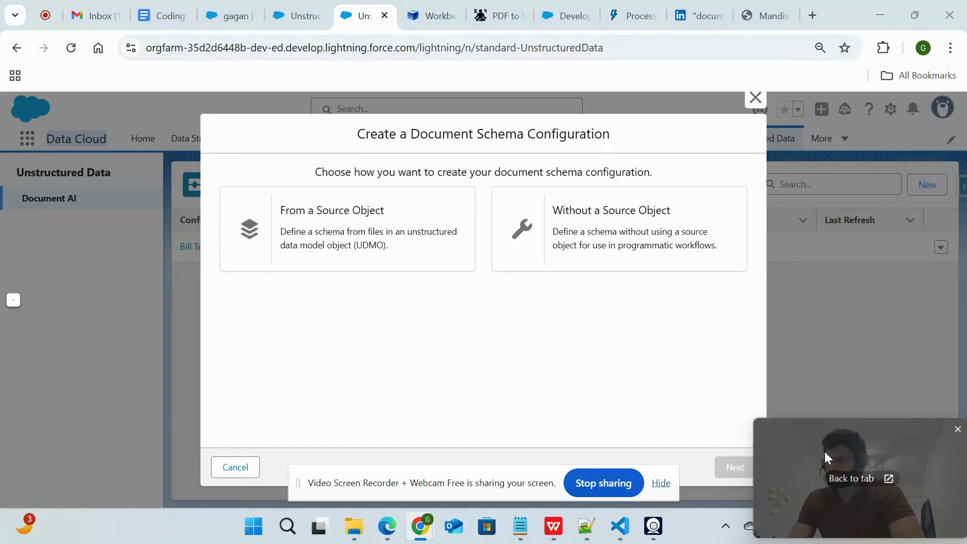
{"action": "left_click_drag", "start_coordinate": [827, 452], "coordinate": [900, 374]}
{"action": "left_click", "coordinate": [655, 234]}
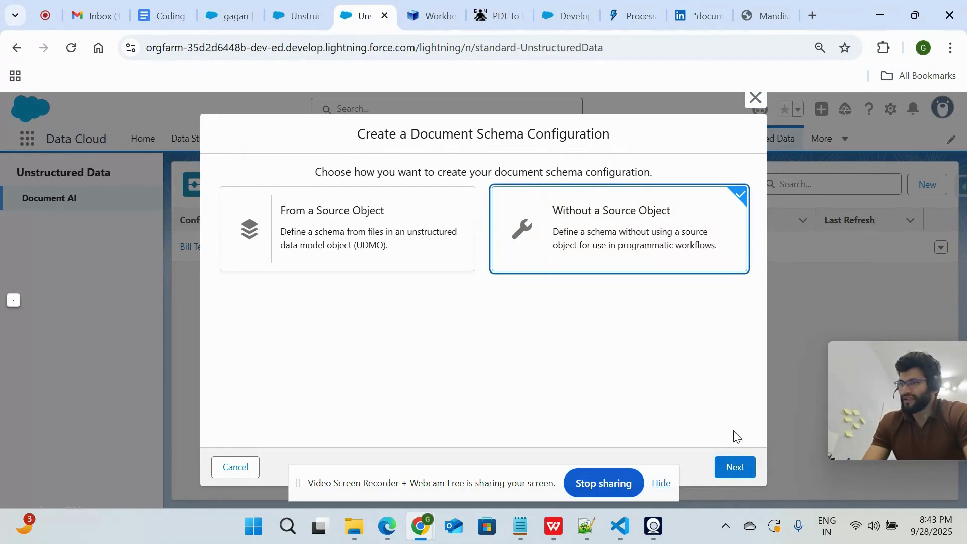
{"action": "left_click", "coordinate": [734, 468]}
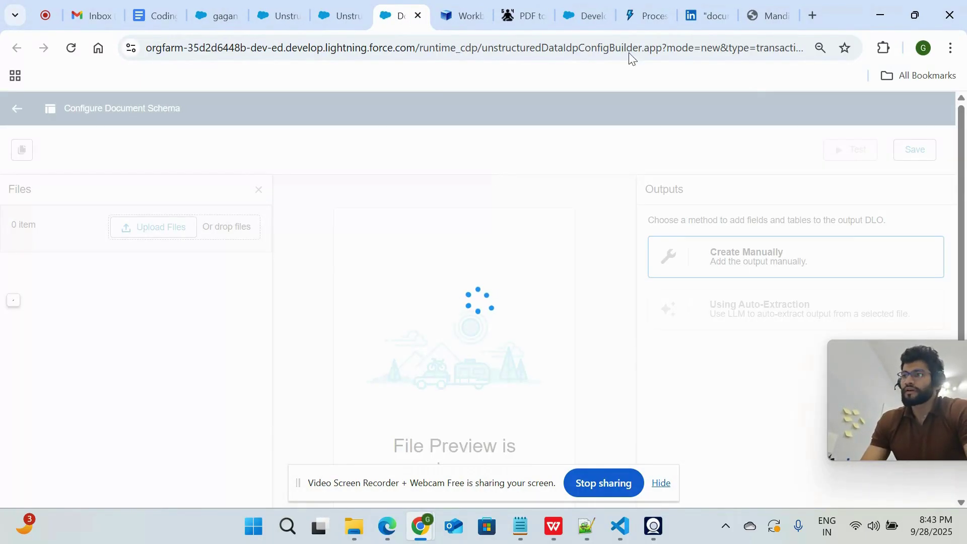
- Bring up the Mandisa.pdf invoice and skim through the whole page to see its layout
{"action": "left_click", "coordinate": [781, 12]}
{"action": "scroll", "coordinate": [583, 292], "scroll_direction": "down", "scroll_amount": 5}
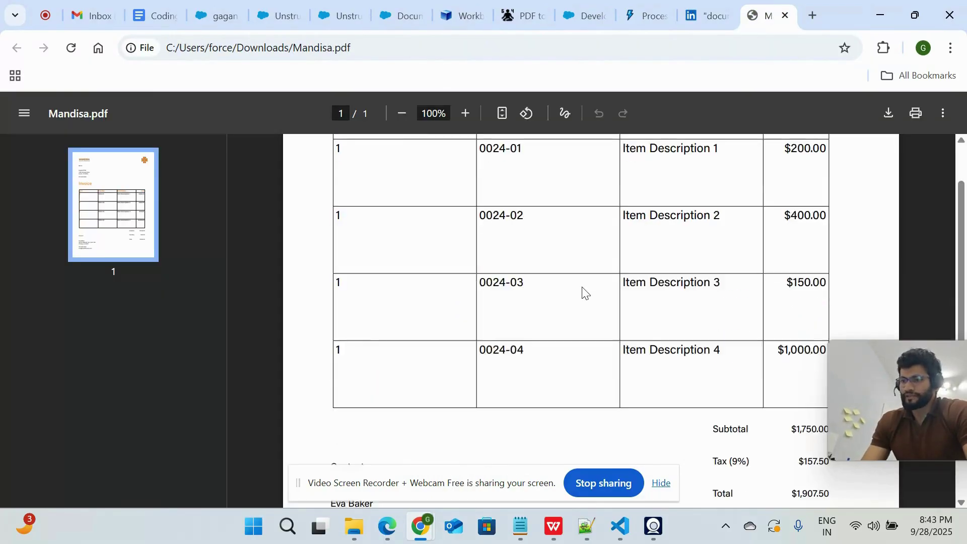
{"action": "scroll", "coordinate": [583, 291], "scroll_direction": "up", "scroll_amount": 8}
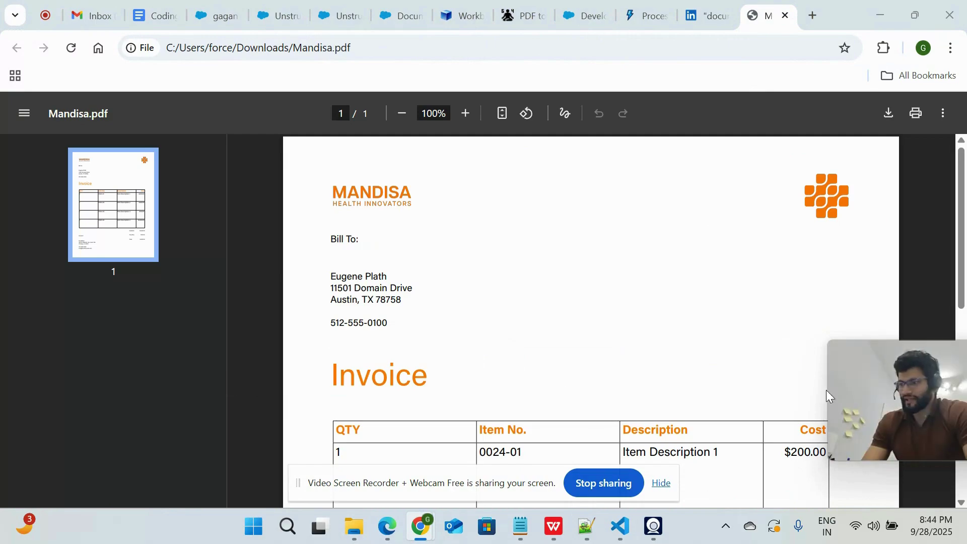
{"action": "left_click_drag", "start_coordinate": [882, 393], "coordinate": [75, 391]}
{"action": "scroll", "coordinate": [345, 382], "scroll_direction": "down", "scroll_amount": 5}
{"action": "scroll", "coordinate": [346, 381], "scroll_direction": "down", "scroll_amount": 4}
{"action": "scroll", "coordinate": [343, 382], "scroll_direction": "up", "scroll_amount": 8}
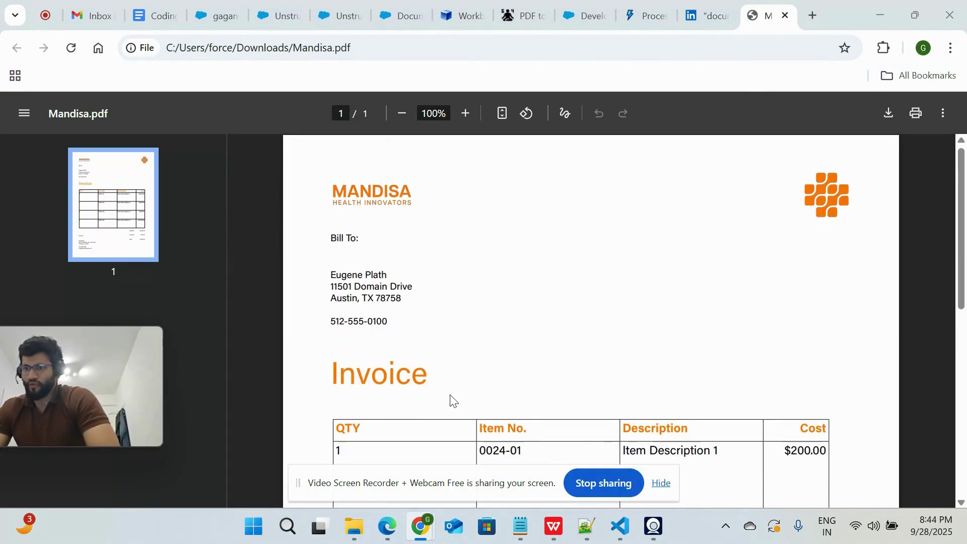
- Examine the invoice's Bill To block, item rows with numbers, descriptions and costs, the total, and the contact details
{"action": "left_click_drag", "start_coordinate": [331, 237], "coordinate": [359, 239]}
{"action": "scroll", "coordinate": [407, 304], "scroll_direction": "down", "scroll_amount": 4}
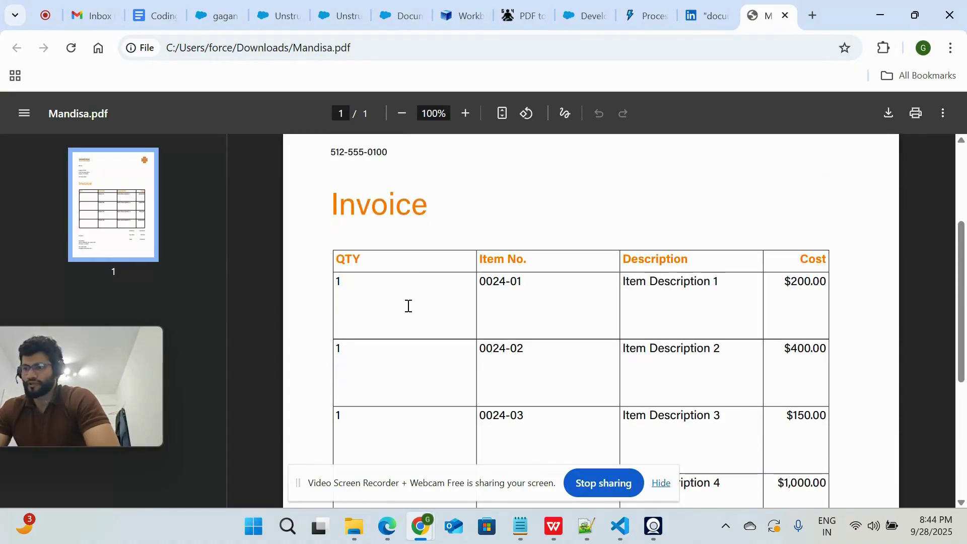
{"action": "left_click_drag", "start_coordinate": [710, 280], "coordinate": [624, 275]}
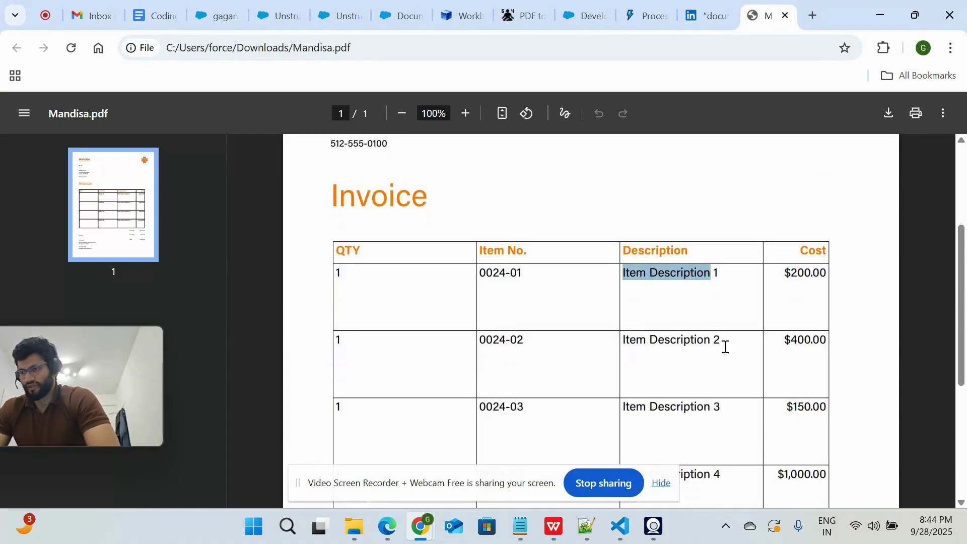
{"action": "scroll", "coordinate": [686, 449], "scroll_direction": "down", "scroll_amount": 1}
{"action": "left_click_drag", "start_coordinate": [524, 230], "coordinate": [472, 225]}
{"action": "left_click_drag", "start_coordinate": [779, 225], "coordinate": [854, 234]}
{"action": "scroll", "coordinate": [806, 330], "scroll_direction": "down", "scroll_amount": 4}
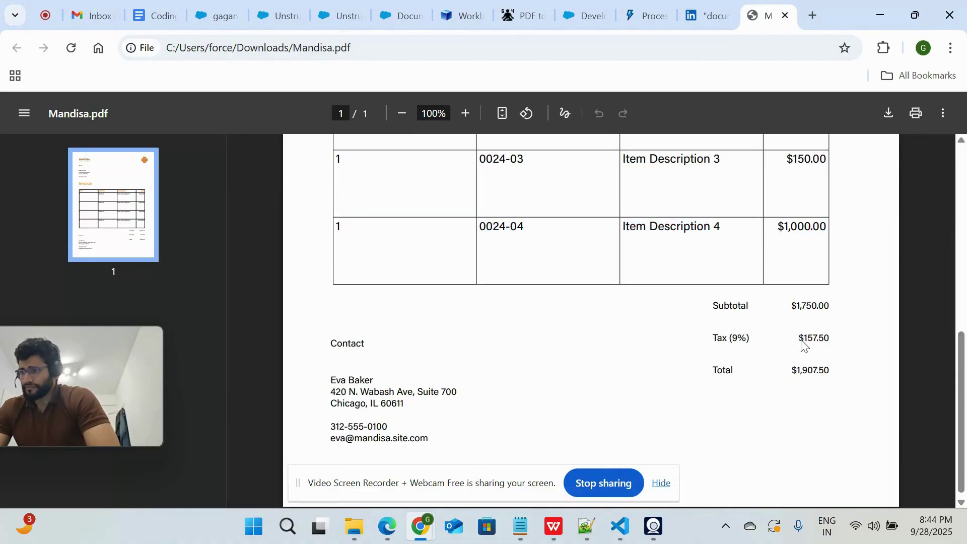
{"action": "left_click_drag", "start_coordinate": [712, 369], "coordinate": [857, 382]}
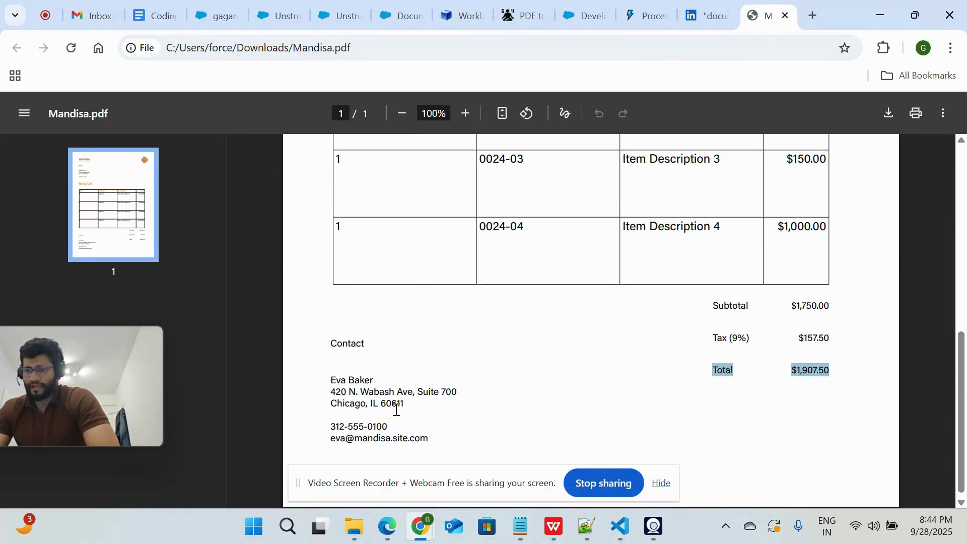
{"action": "left_click_drag", "start_coordinate": [421, 403], "coordinate": [330, 389]}
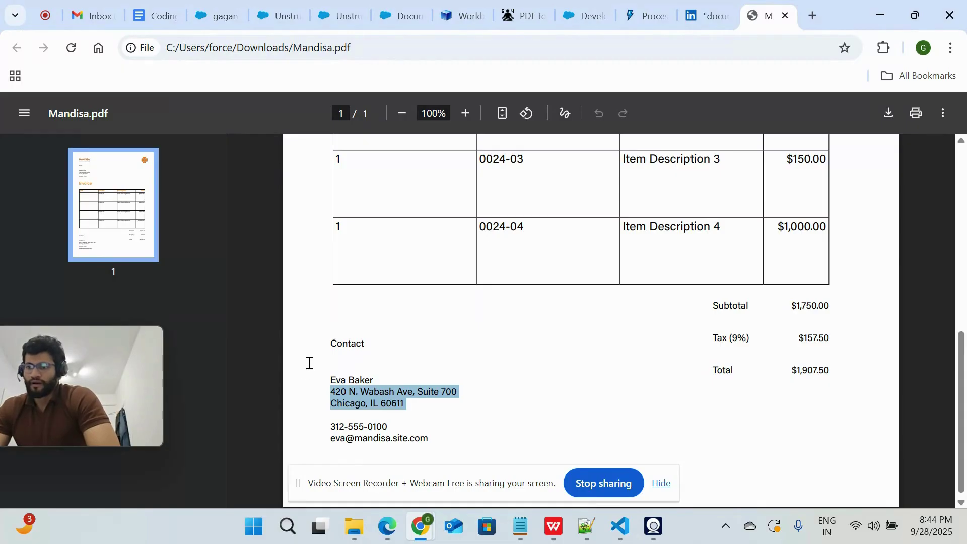
{"action": "left_click", "coordinate": [429, 444]}
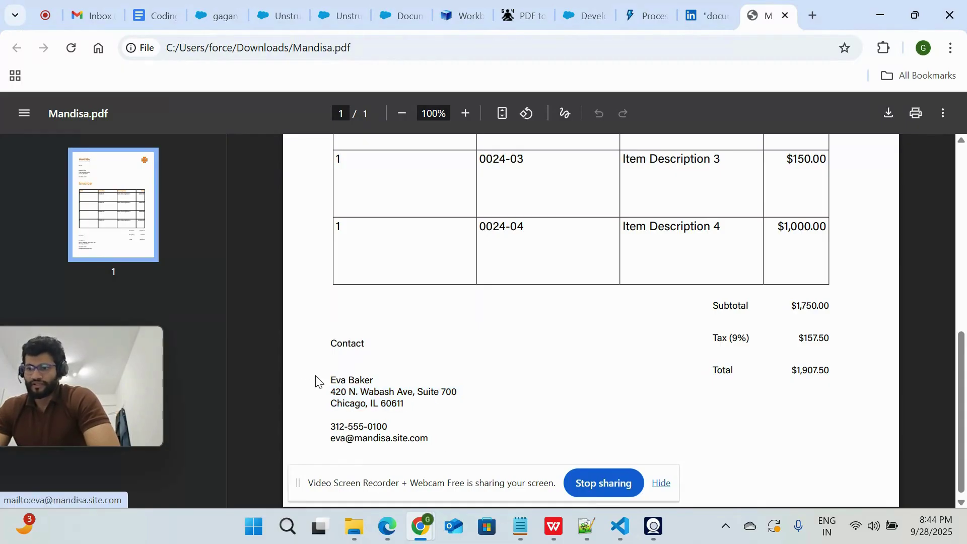
{"action": "scroll", "coordinate": [487, 369], "scroll_direction": "up", "scroll_amount": 10}
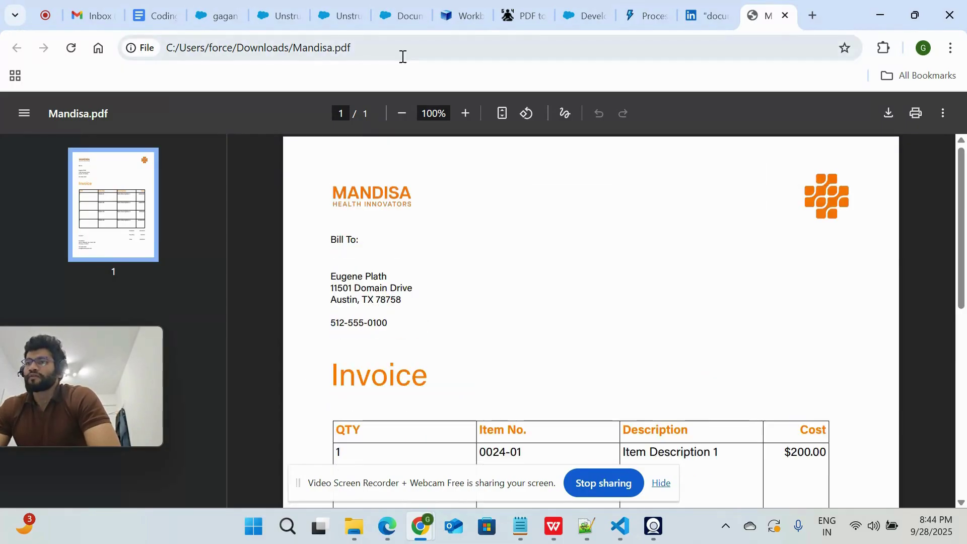
- Upload Mandisa.pdf from the Downloads folder as the sample file of the new document schema
{"action": "left_click", "coordinate": [398, 18]}
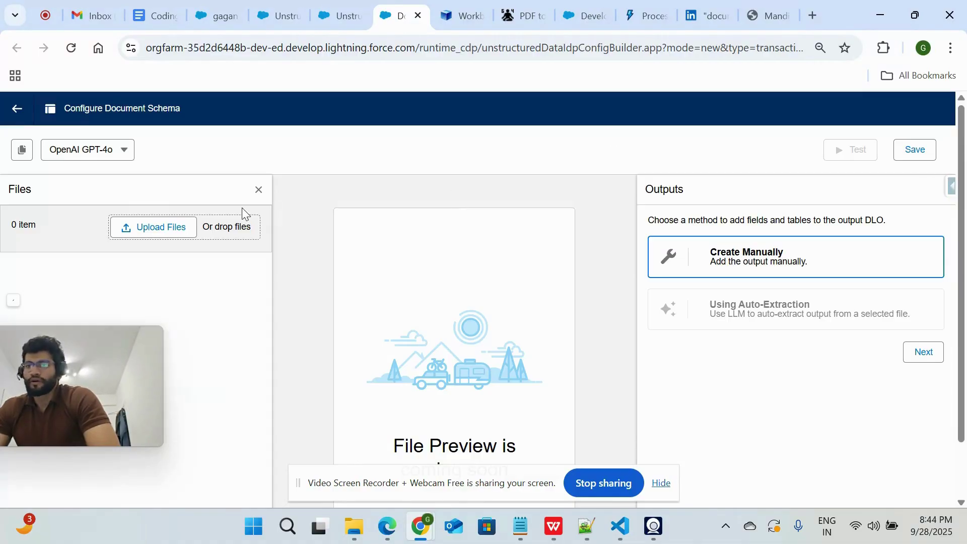
{"action": "left_click", "coordinate": [166, 228]}
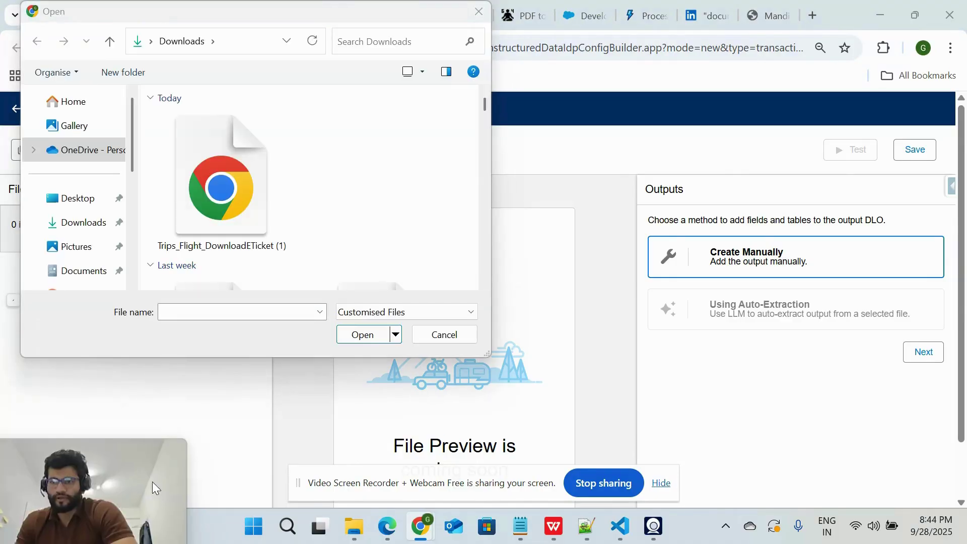
{"action": "left_click", "coordinate": [76, 198]}
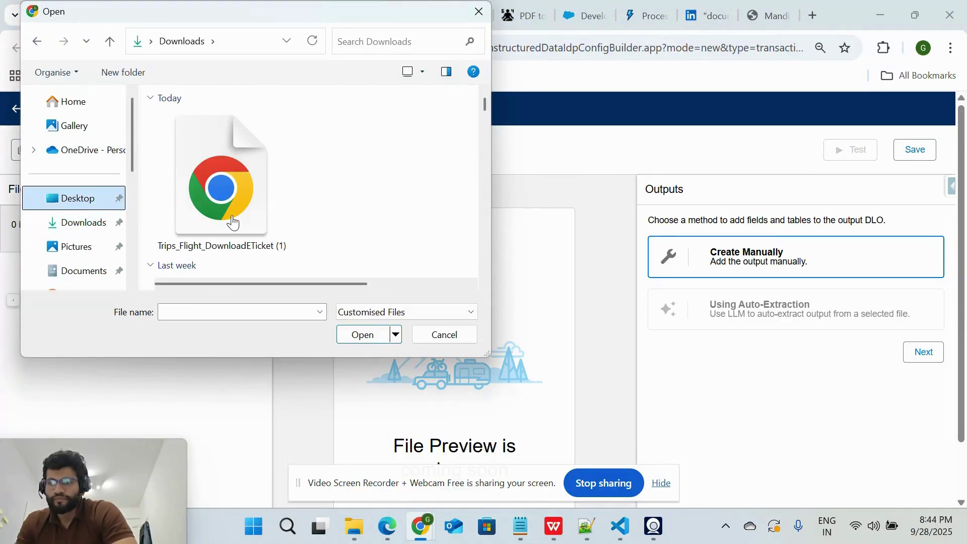
{"action": "scroll", "coordinate": [201, 222], "scroll_direction": "right", "scroll_amount": 1}
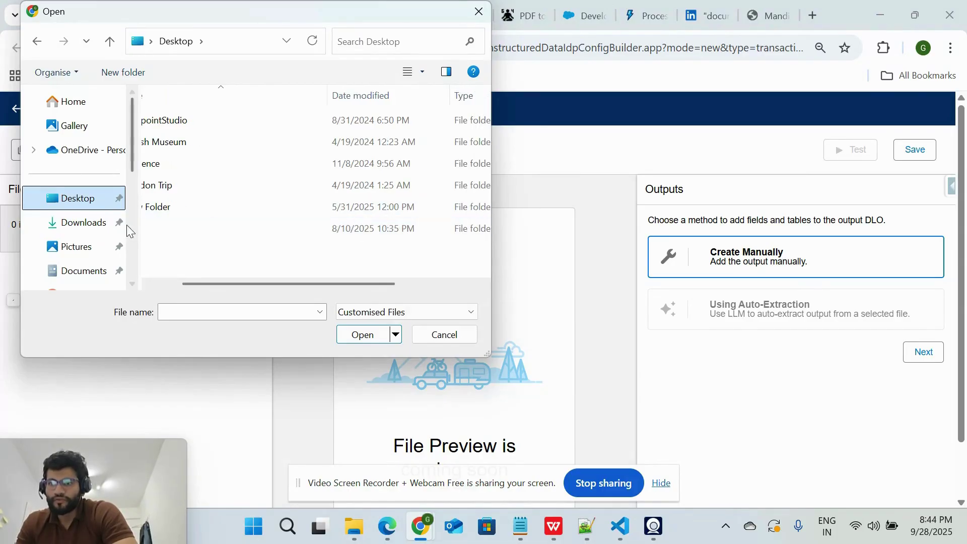
{"action": "left_click", "coordinate": [102, 225]}
{"action": "scroll", "coordinate": [265, 249], "scroll_direction": "down", "scroll_amount": 5}
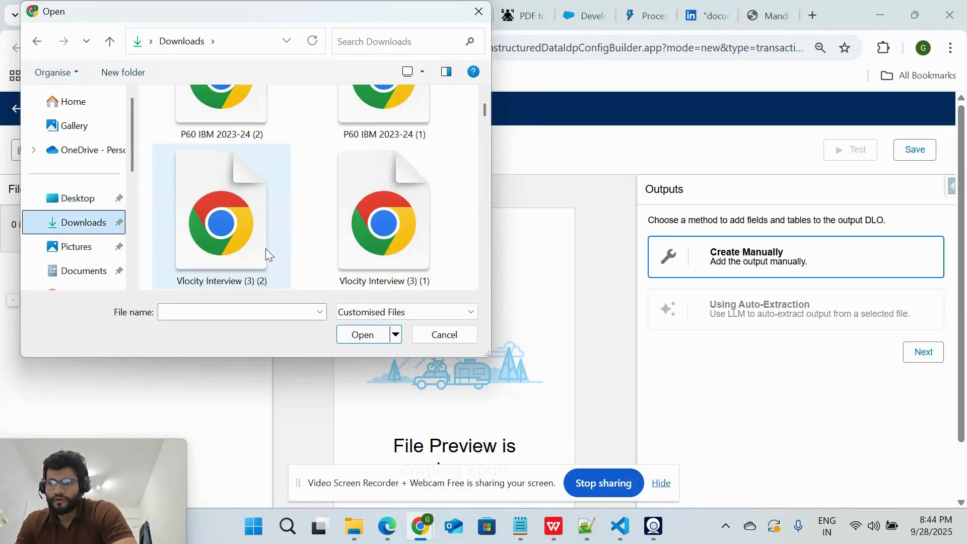
{"action": "scroll", "coordinate": [265, 249], "scroll_direction": "down", "scroll_amount": 3}
{"action": "left_click", "coordinate": [234, 229]}
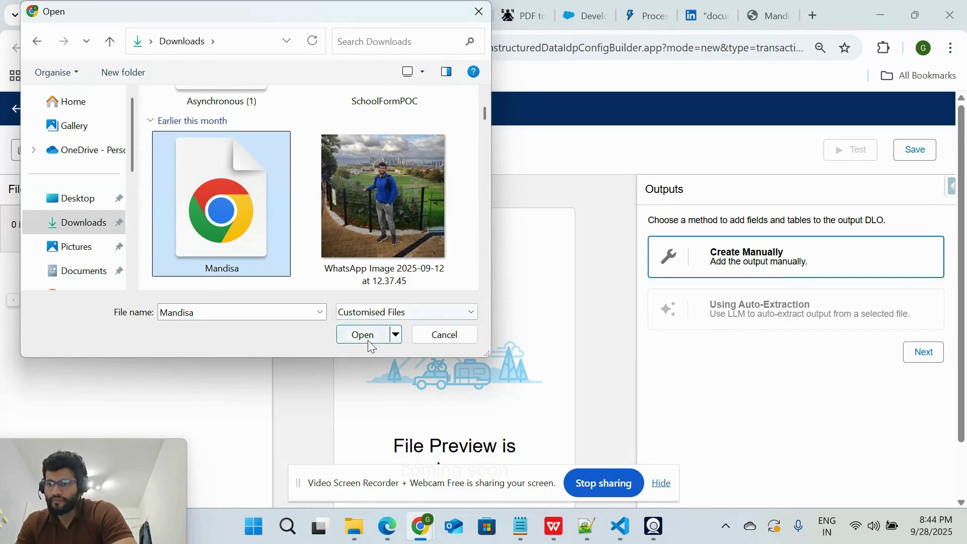
{"action": "left_click", "coordinate": [367, 334]}
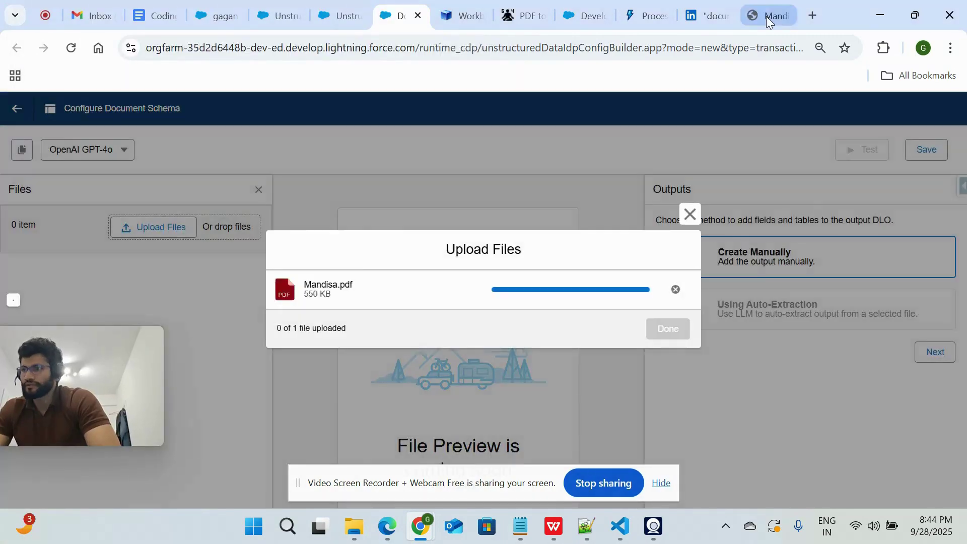
{"action": "left_click", "coordinate": [766, 16]}
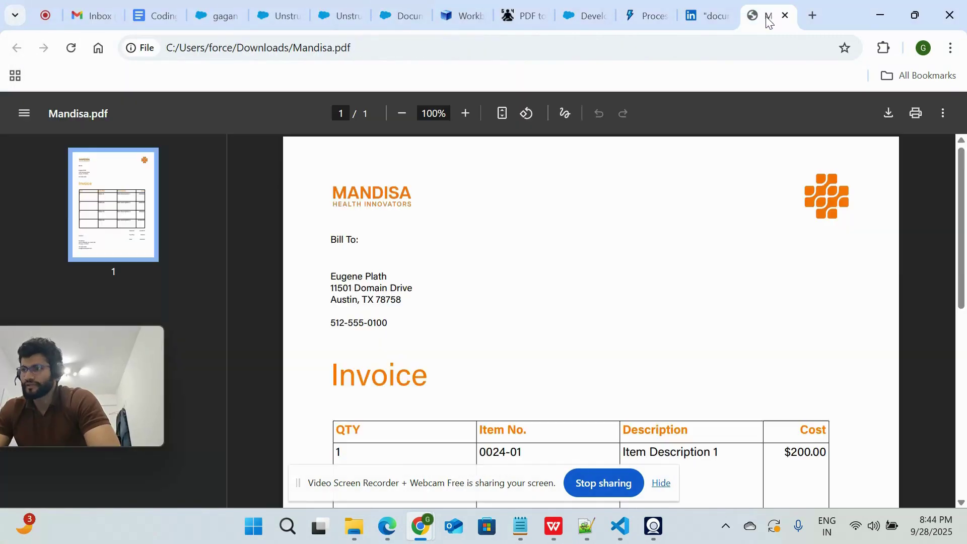
{"action": "left_click", "coordinate": [340, 16]}
{"action": "left_click", "coordinate": [395, 19]}
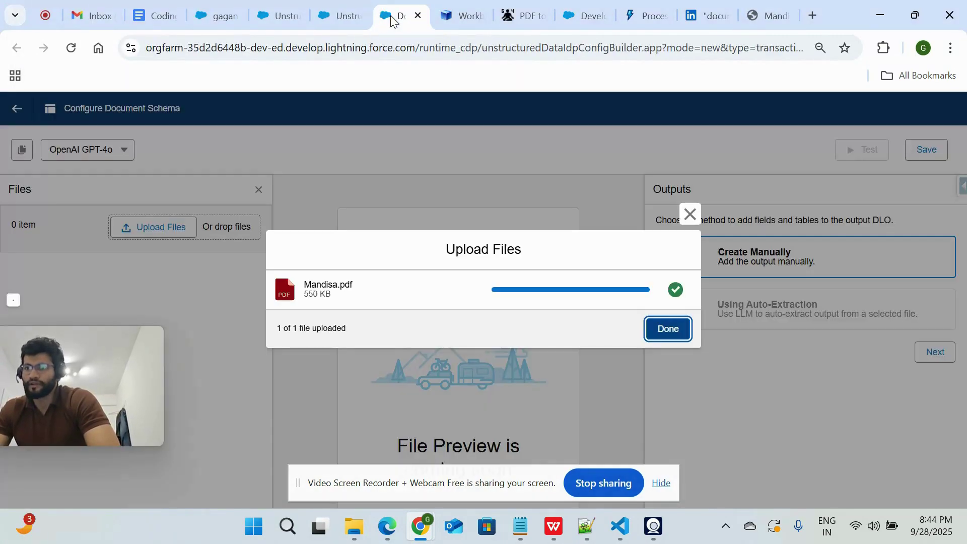
{"action": "left_click", "coordinate": [675, 330]}
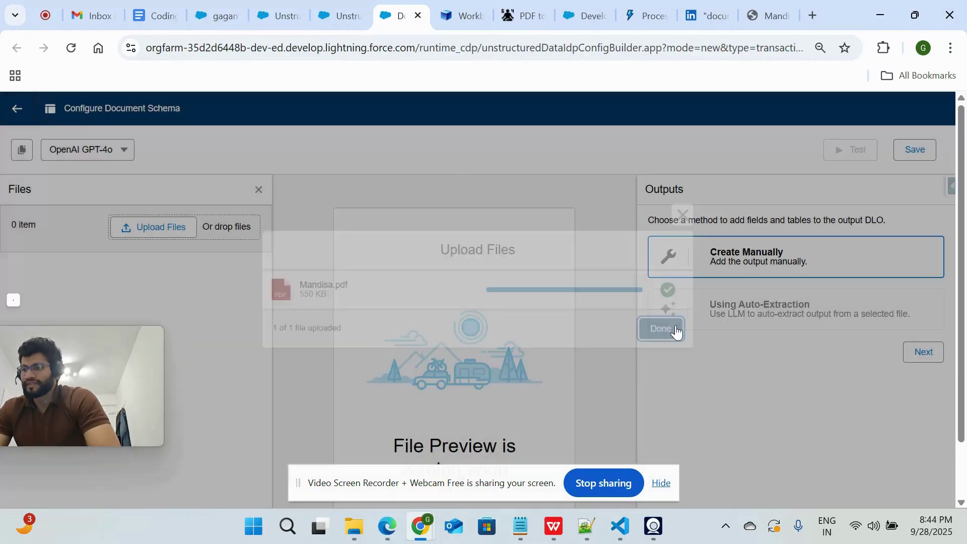
{"action": "left_click_drag", "start_coordinate": [110, 365], "coordinate": [274, 410]}
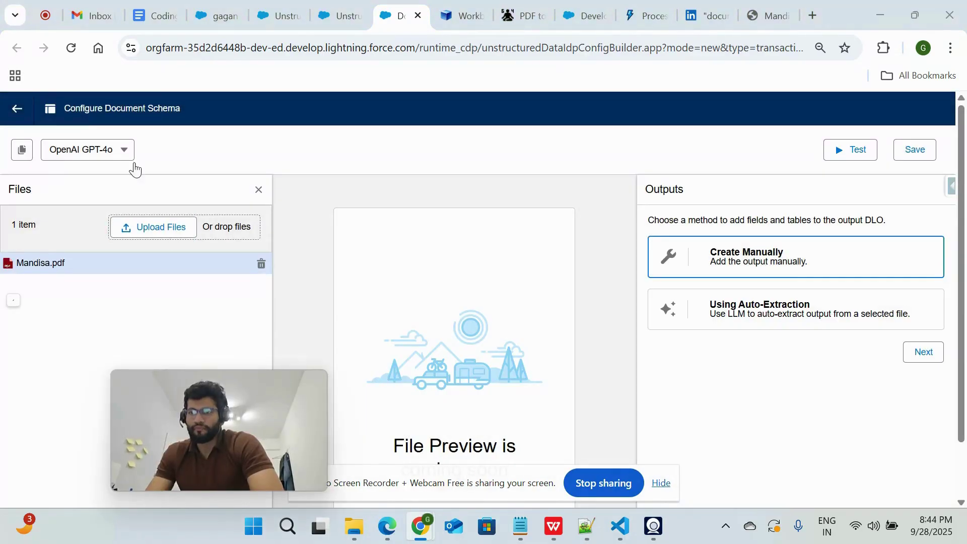
{"action": "left_click_drag", "start_coordinate": [474, 494], "coordinate": [481, 421]}
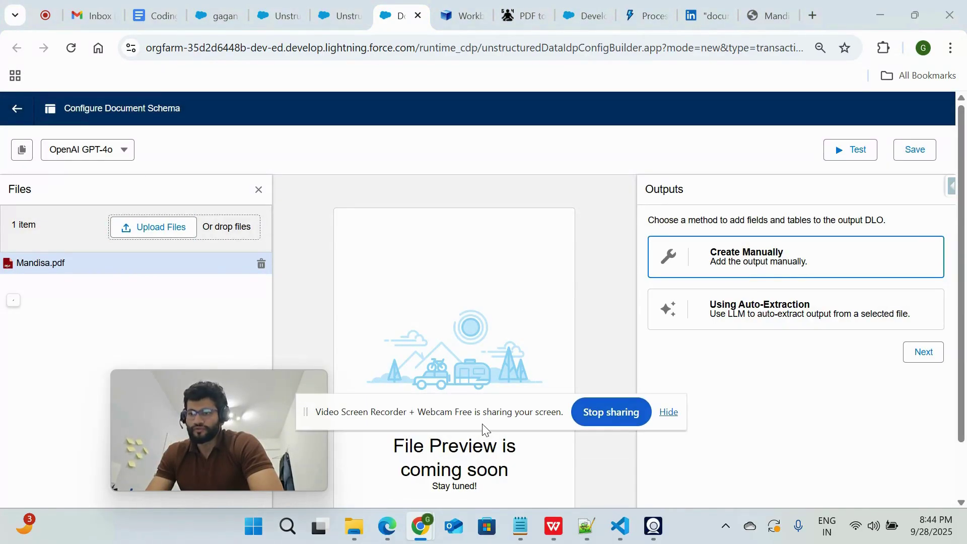
{"action": "left_click", "coordinate": [669, 412]}
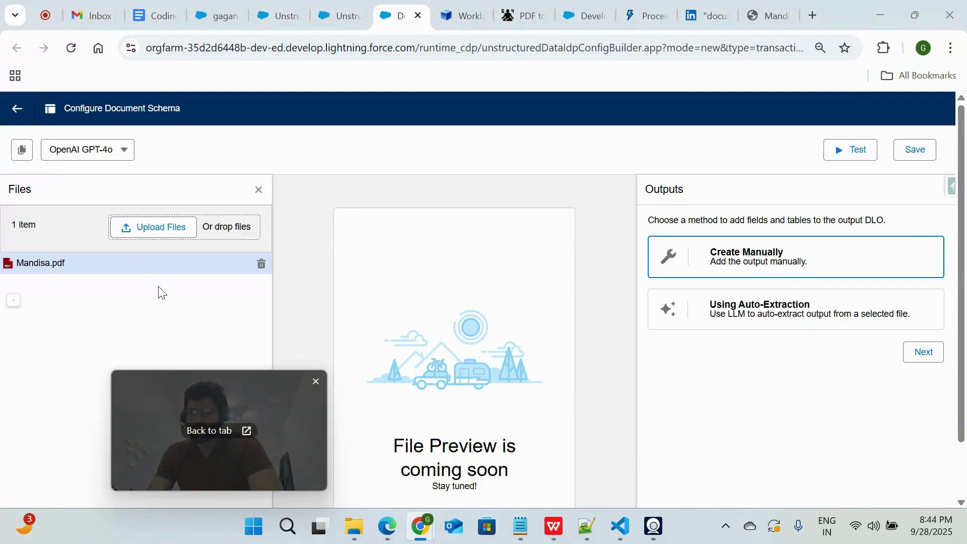
- Set the schema's model to Gemini 2.0 Flash and generate the output fields from Mandisa.pdf using auto-extraction
{"action": "left_click", "coordinate": [69, 148]}
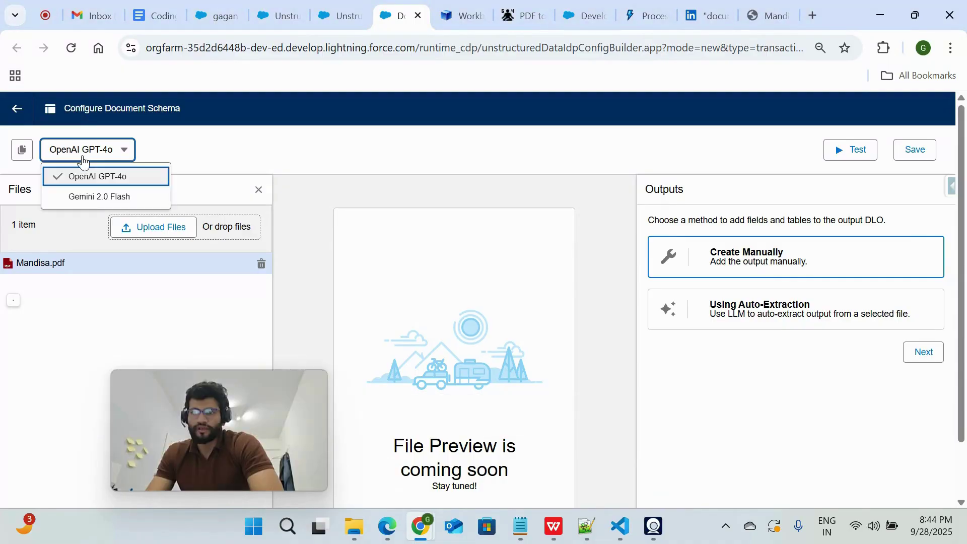
{"action": "left_click", "coordinate": [97, 199]}
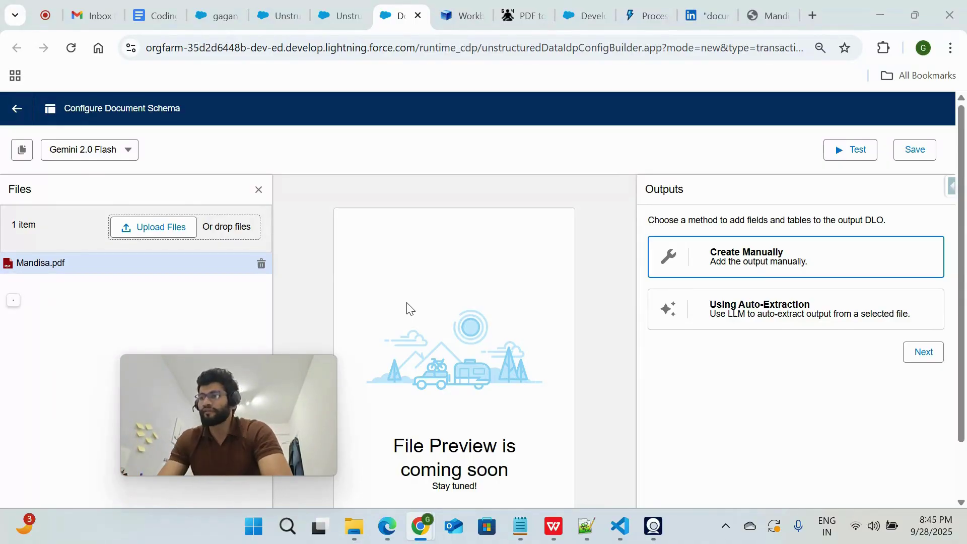
{"action": "left_click", "coordinate": [744, 312]}
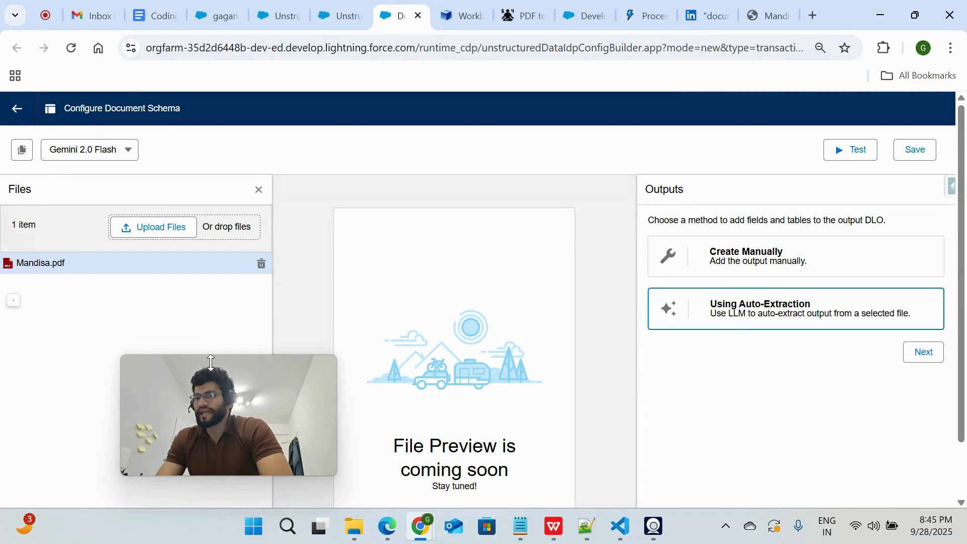
{"action": "left_click", "coordinate": [922, 351]}
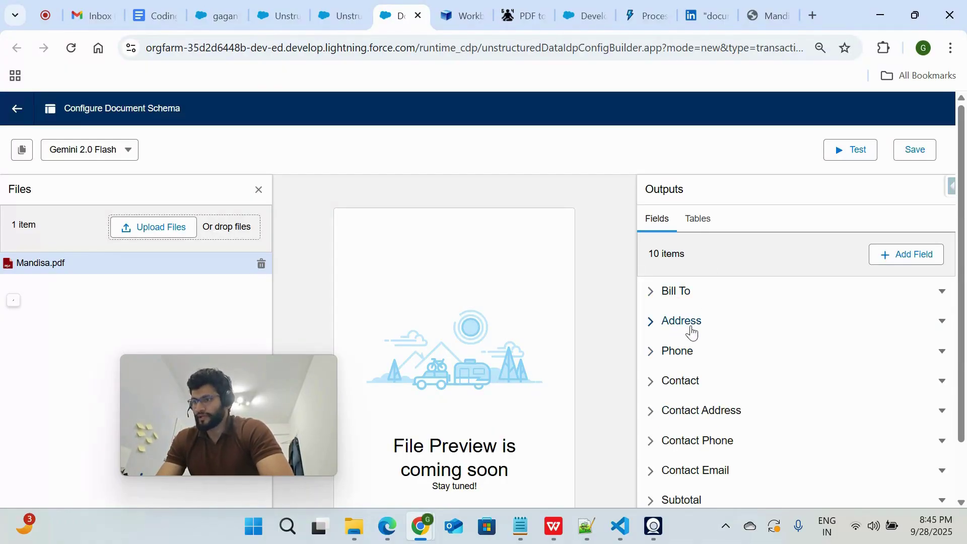
- Review the auto-generated output fields and compare them with the contents of the Mandisa.pdf invoice
{"action": "scroll", "coordinate": [697, 397], "scroll_direction": "down", "scroll_amount": 1}
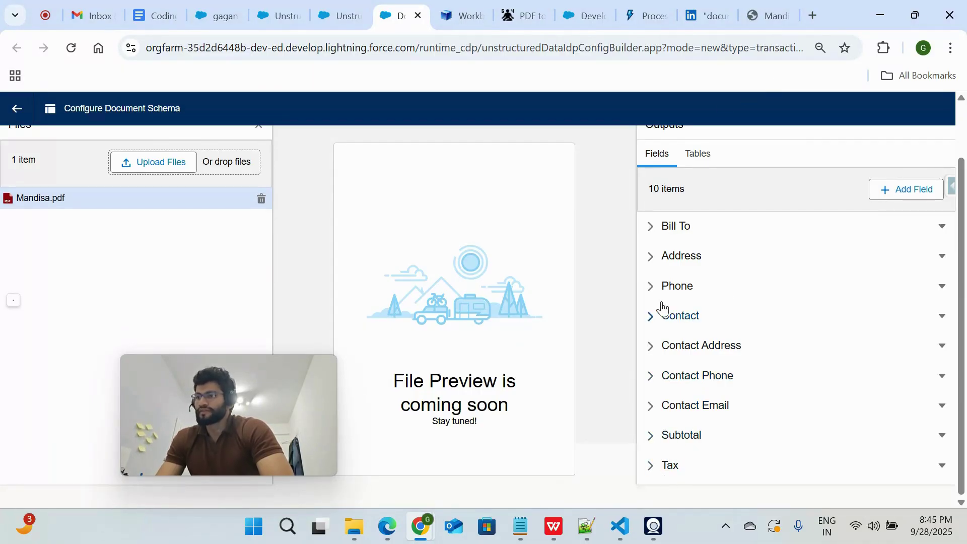
{"action": "left_click", "coordinate": [771, 23]}
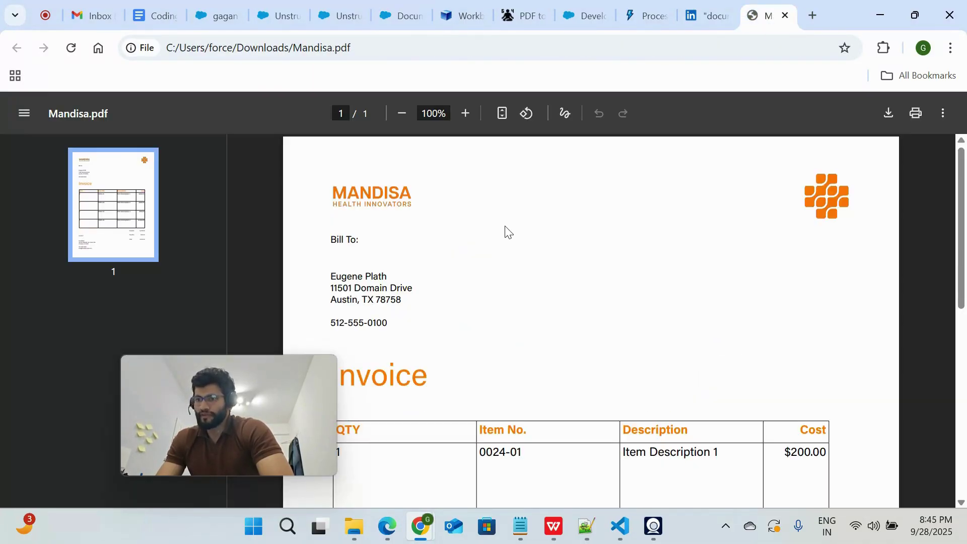
{"action": "scroll", "coordinate": [506, 230], "scroll_direction": "down", "scroll_amount": 8}
{"action": "scroll", "coordinate": [506, 229], "scroll_direction": "up", "scroll_amount": 8}
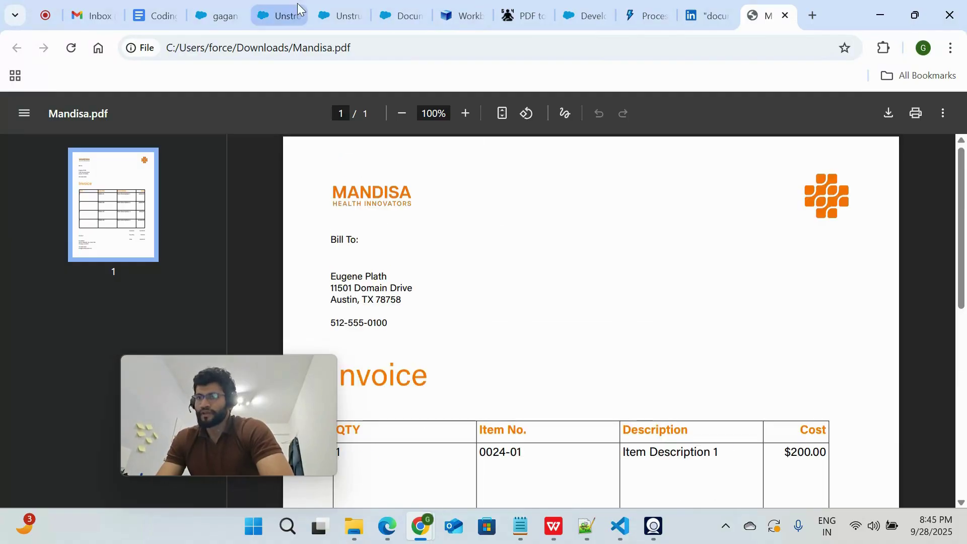
{"action": "left_click", "coordinate": [339, 15]}
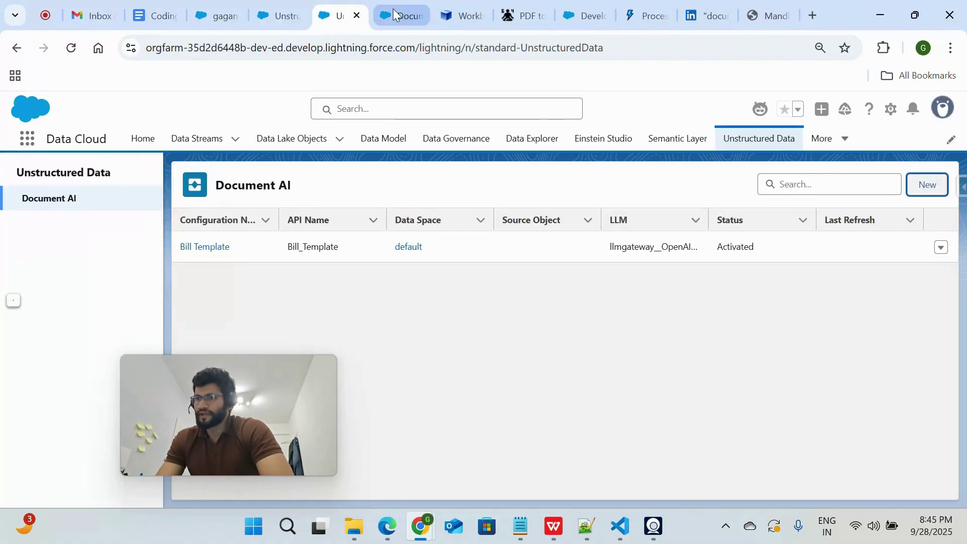
{"action": "left_click", "coordinate": [407, 19]}
{"action": "scroll", "coordinate": [742, 262], "scroll_direction": "up", "scroll_amount": 2}
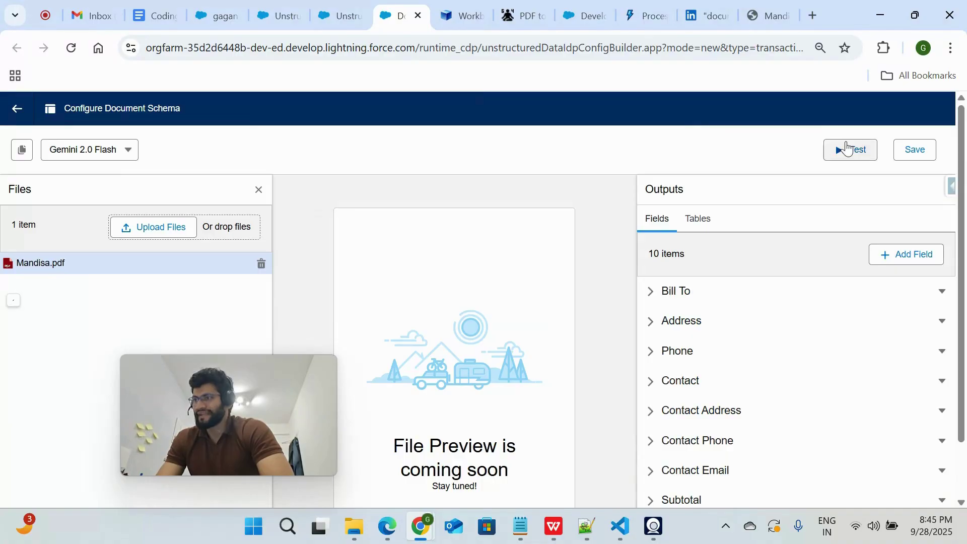
- Test the schema on Mandisa.pdf and compare the extracted Bill To, address and phone values with the original invoice
{"action": "left_click", "coordinate": [848, 149]}
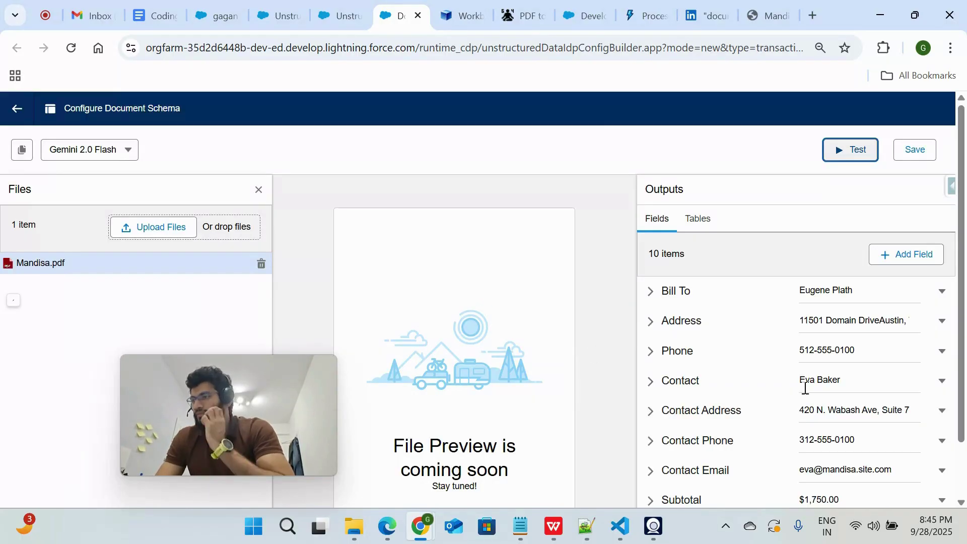
{"action": "left_click", "coordinate": [816, 285]}
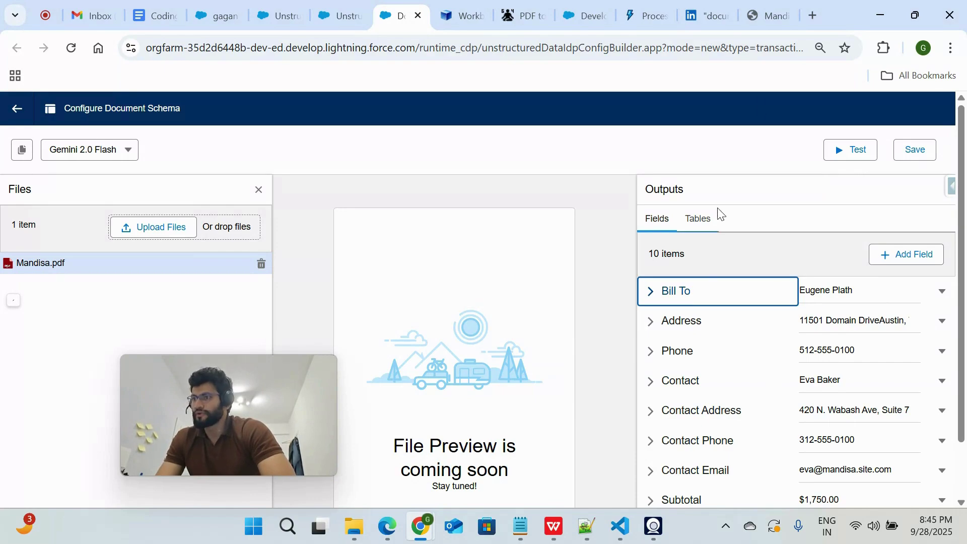
{"action": "left_click", "coordinate": [763, 15]}
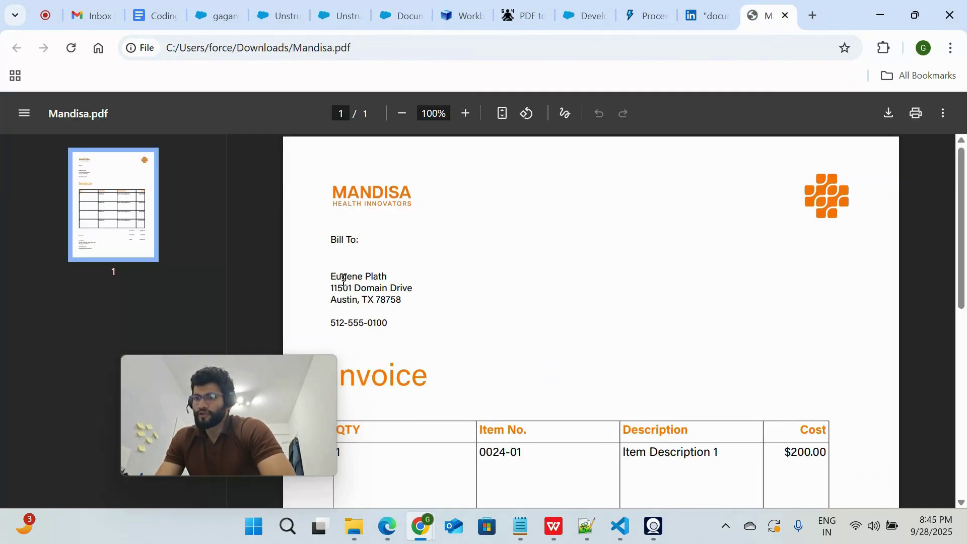
{"action": "left_click_drag", "start_coordinate": [336, 323], "coordinate": [388, 323]}
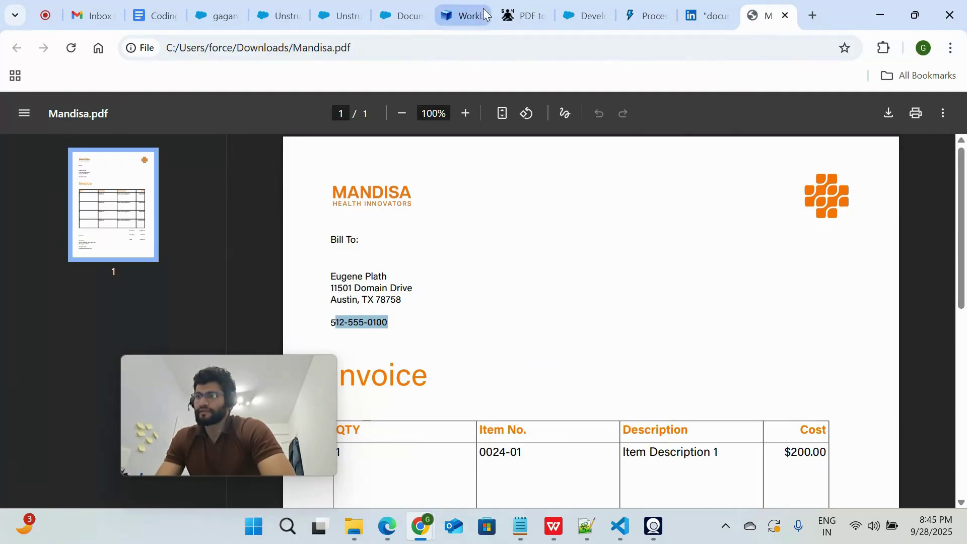
{"action": "left_click", "coordinate": [403, 16]}
{"action": "scroll", "coordinate": [737, 397], "scroll_direction": "down", "scroll_amount": 2}
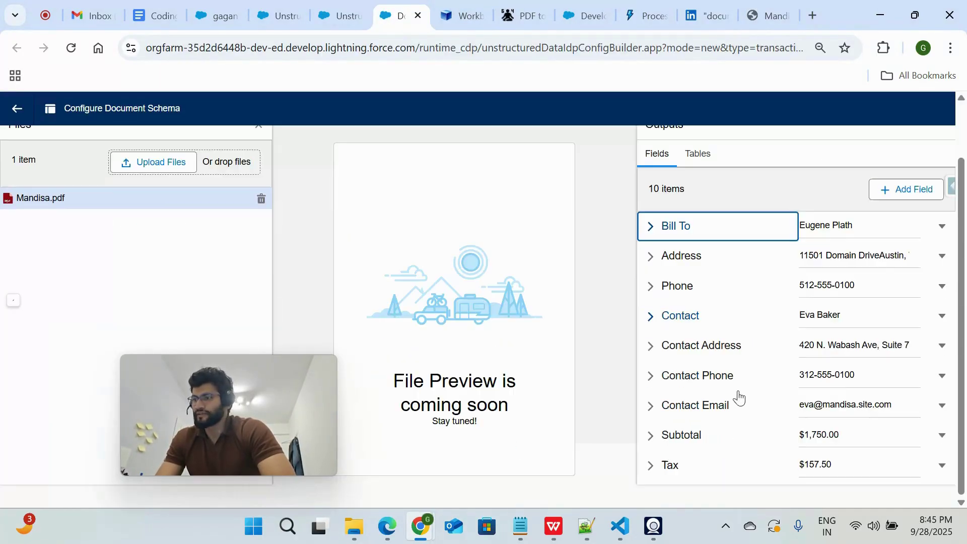
- Expand the Subtotal output field to examine its name, API name, field type and prompt instructions
{"action": "left_click", "coordinate": [664, 445]}
{"action": "scroll", "coordinate": [769, 466], "scroll_direction": "down", "scroll_amount": 3}
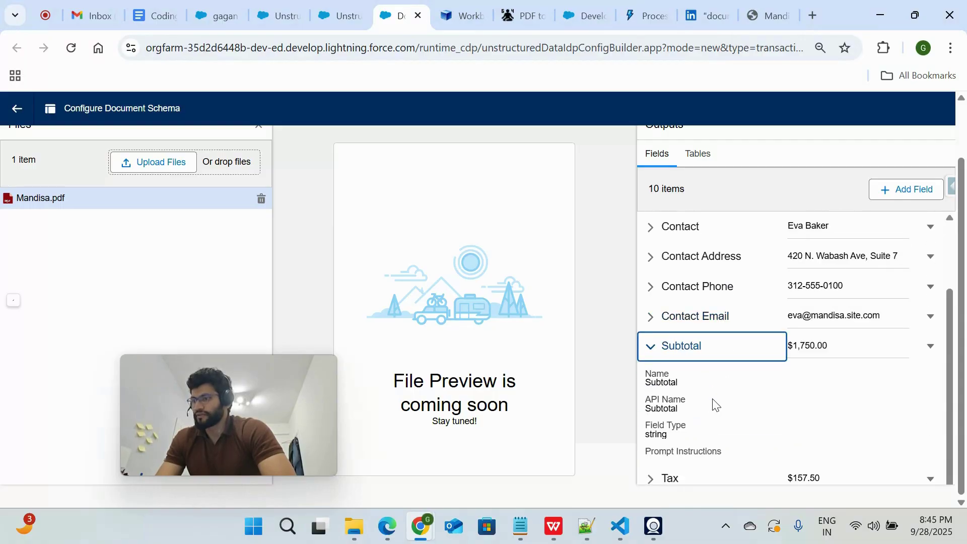
{"action": "scroll", "coordinate": [716, 404], "scroll_direction": "up", "scroll_amount": 3}
{"action": "scroll", "coordinate": [727, 306], "scroll_direction": "up", "scroll_amount": 2}
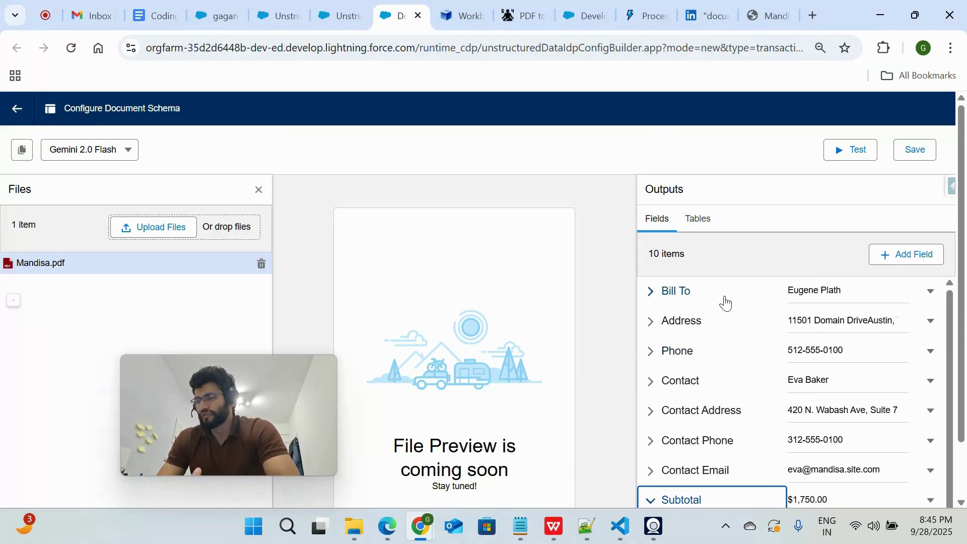
{"action": "left_click", "coordinate": [910, 265]}
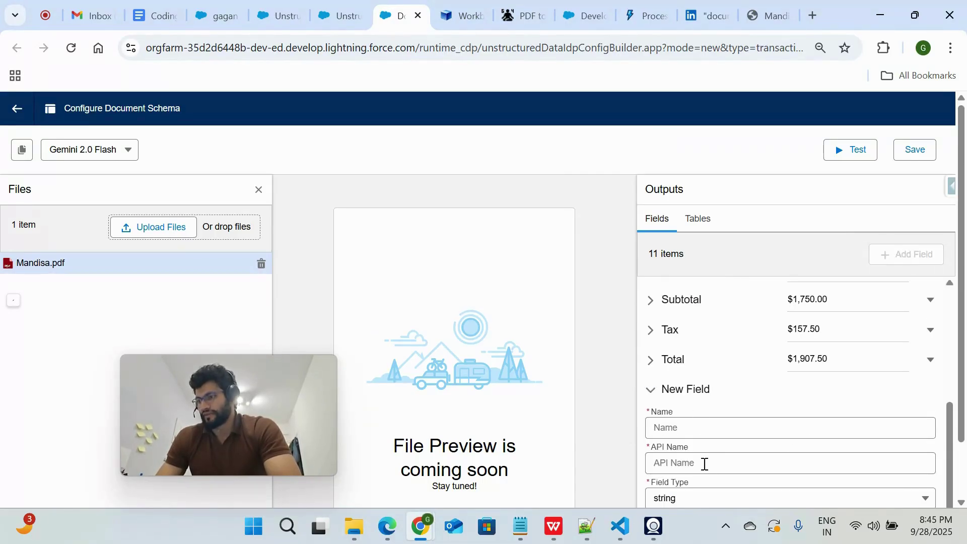
{"action": "scroll", "coordinate": [688, 409], "scroll_direction": "up", "scroll_amount": 4}
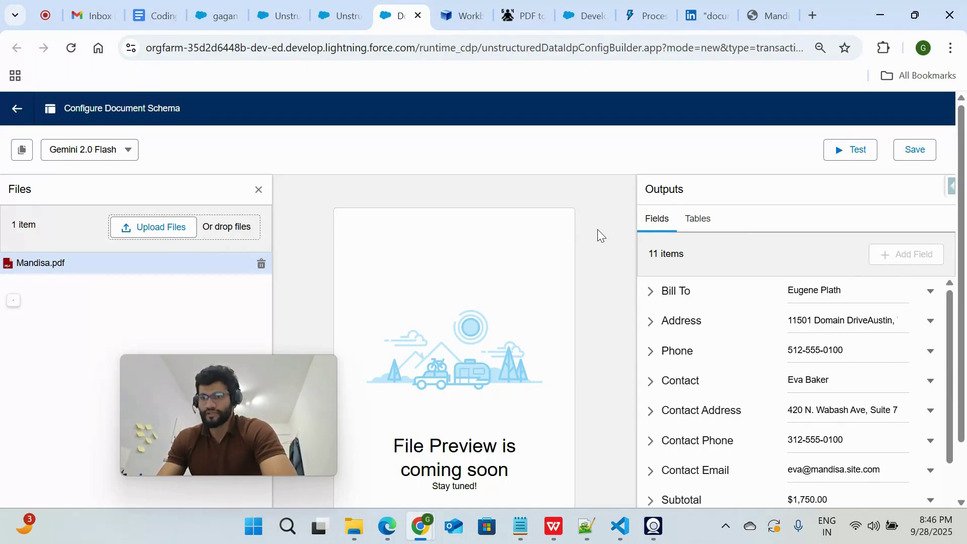
{"action": "left_click", "coordinate": [927, 151]}
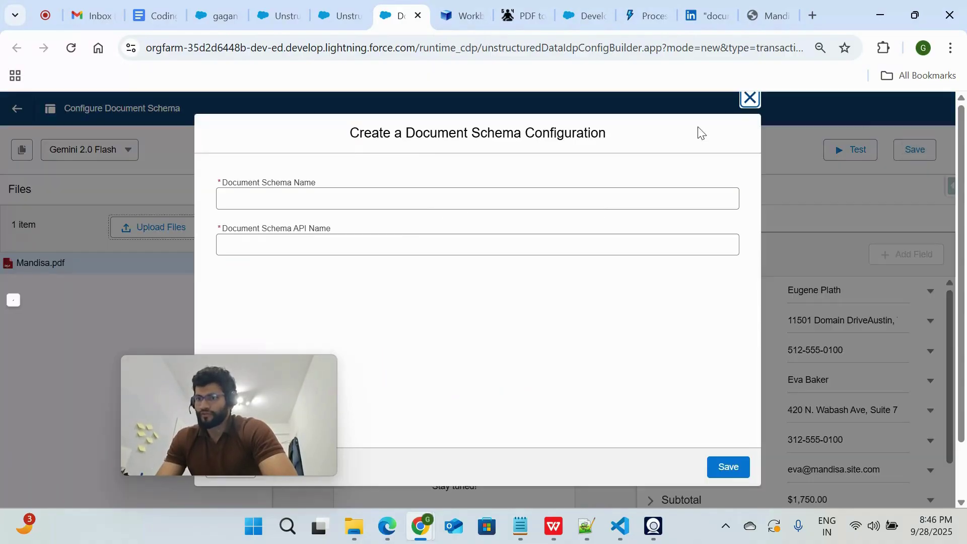
{"action": "left_click", "coordinate": [749, 99]}
- Leave the document schema builder without saving and return to the Document AI configuration list
{"action": "left_click", "coordinate": [19, 111]}
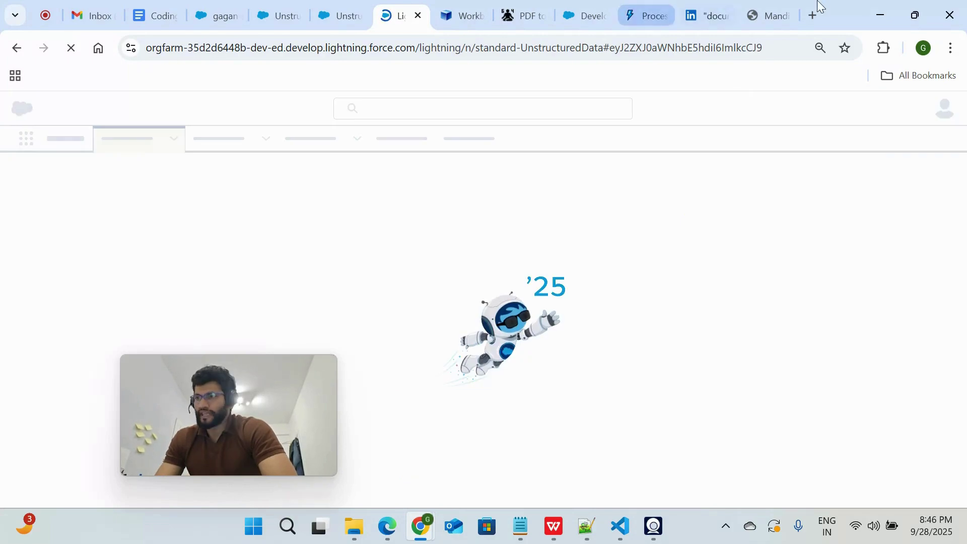
{"action": "left_click", "coordinate": [784, 12]}
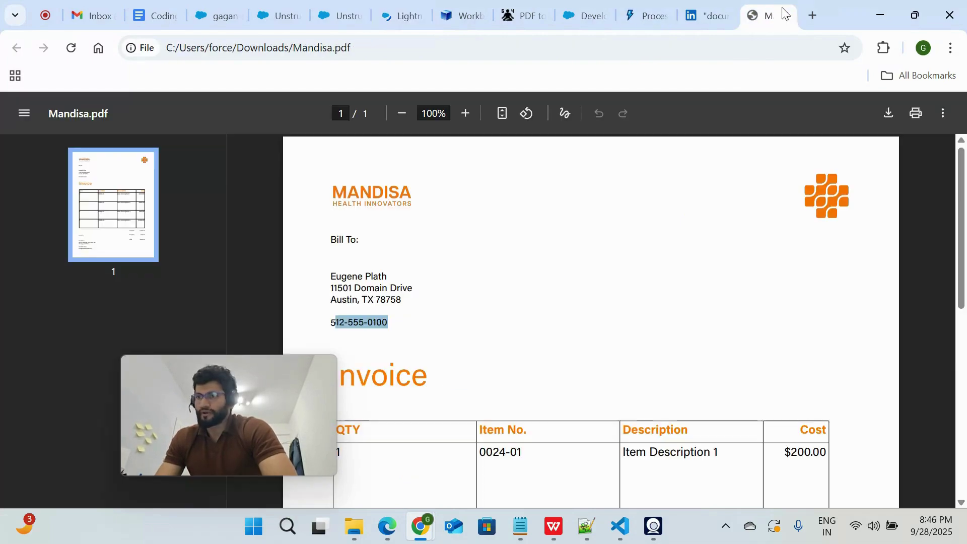
{"action": "left_click", "coordinate": [400, 16]}
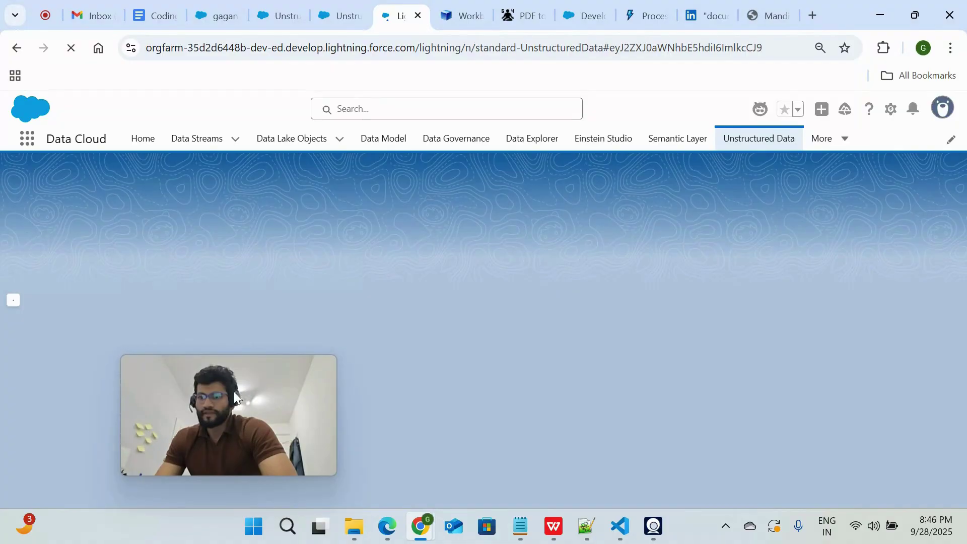
{"action": "left_click_drag", "start_coordinate": [242, 400], "coordinate": [919, 409]}
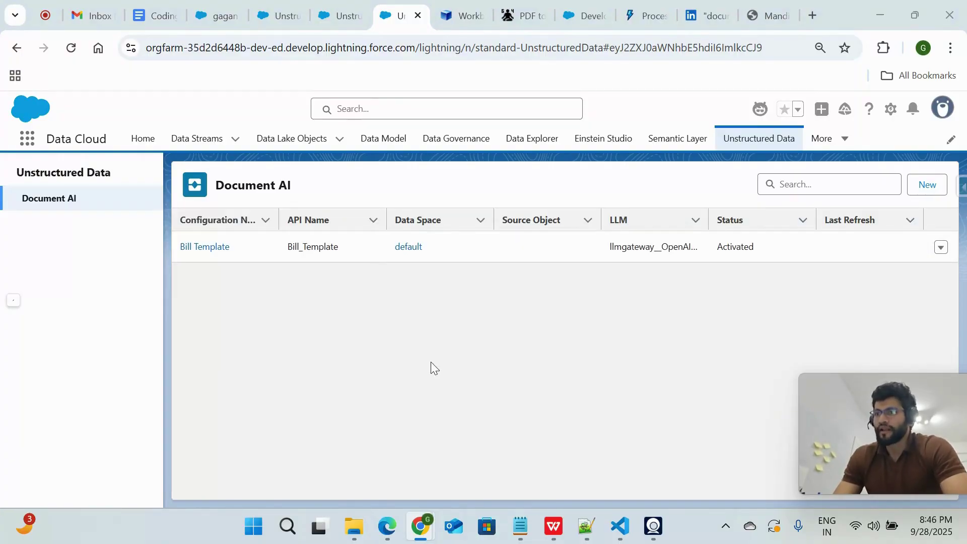
- Switch to the LinkedIn results for "document ai salesforce" and pause the demo video in the Document AI GA post
{"action": "left_click", "coordinate": [644, 16]}
{"action": "left_click", "coordinate": [702, 15]}
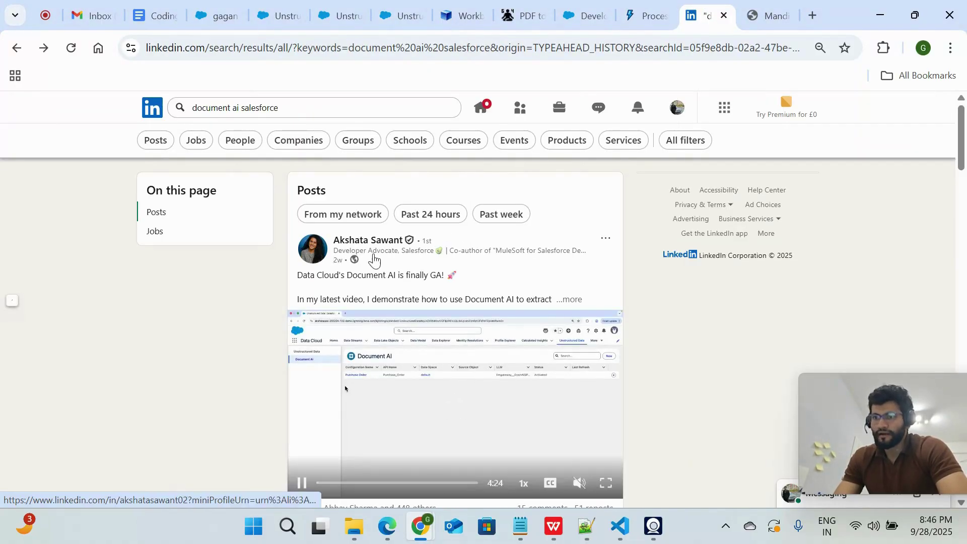
{"action": "scroll", "coordinate": [392, 257], "scroll_direction": "down", "scroll_amount": 1}
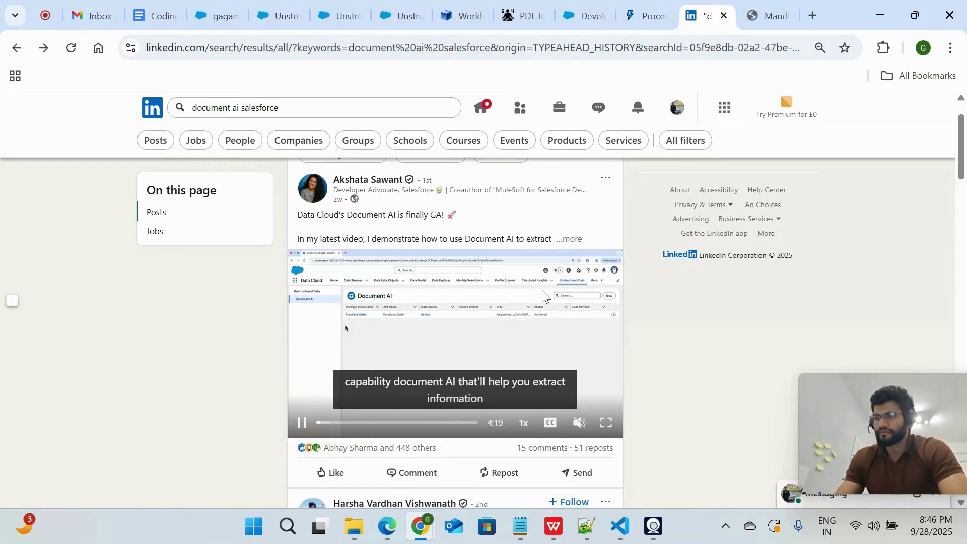
{"action": "left_click", "coordinate": [302, 425]}
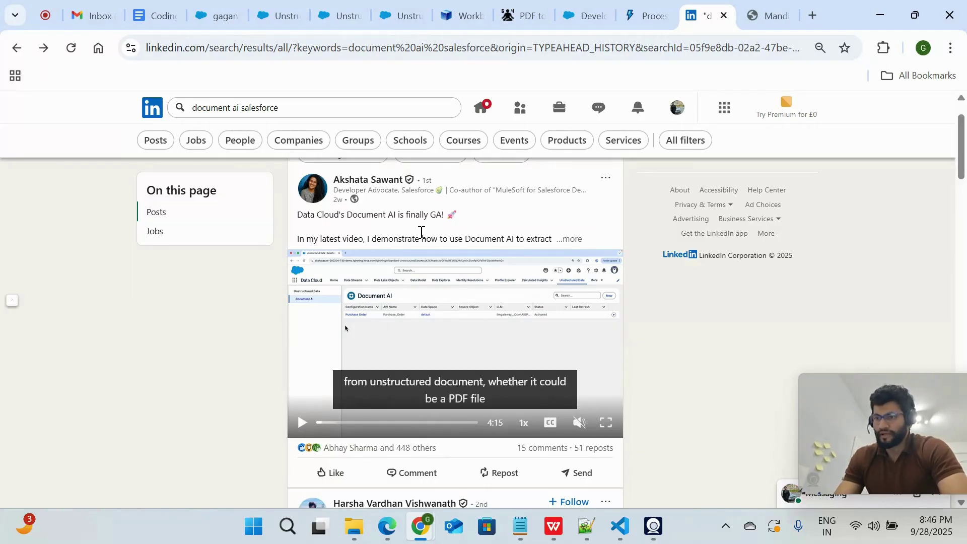
- Go to the Salesforce Developers post "Process Unstructured Data with Document AI" and find its API modality section
{"action": "left_click", "coordinate": [644, 14]}
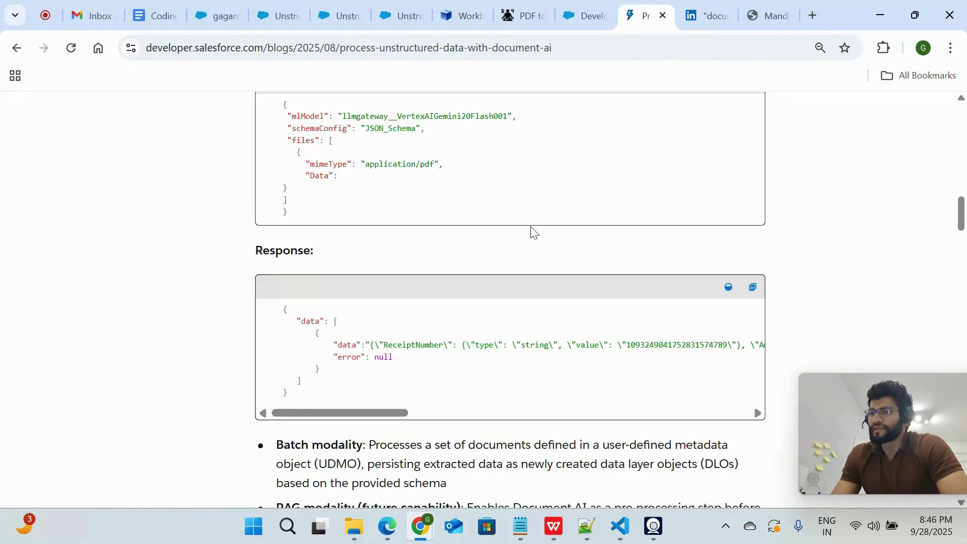
{"action": "scroll", "coordinate": [532, 232], "scroll_direction": "up", "scroll_amount": 2}
{"action": "scroll", "coordinate": [531, 228], "scroll_direction": "up", "scroll_amount": 10}
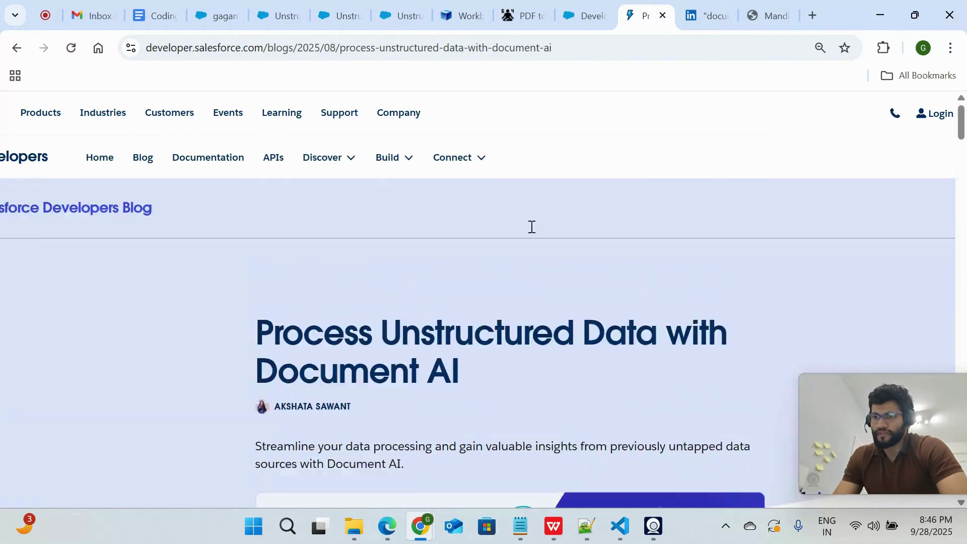
{"action": "scroll", "coordinate": [482, 237], "scroll_direction": "down", "scroll_amount": 2}
{"action": "scroll", "coordinate": [502, 251], "scroll_direction": "down", "scroll_amount": 10}
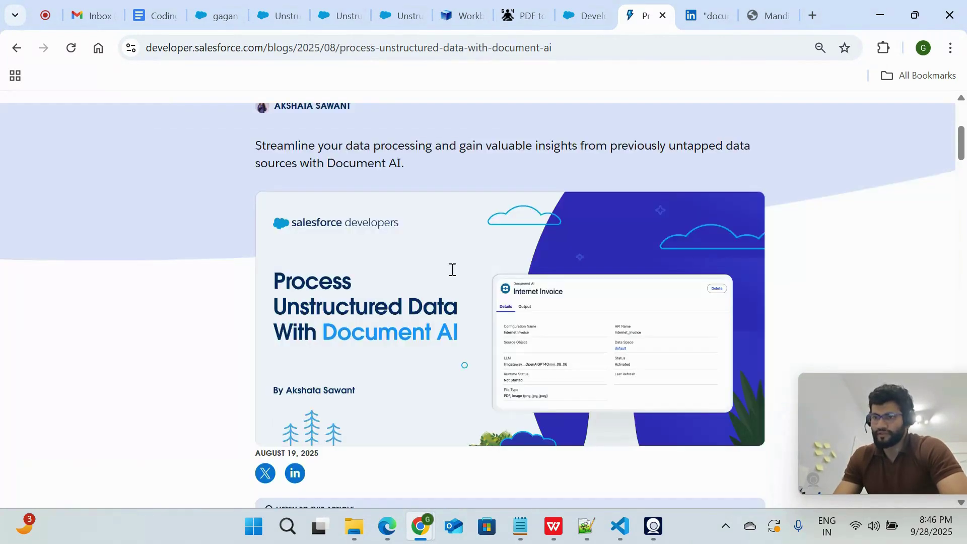
{"action": "scroll", "coordinate": [455, 274], "scroll_direction": "down", "scroll_amount": 3}
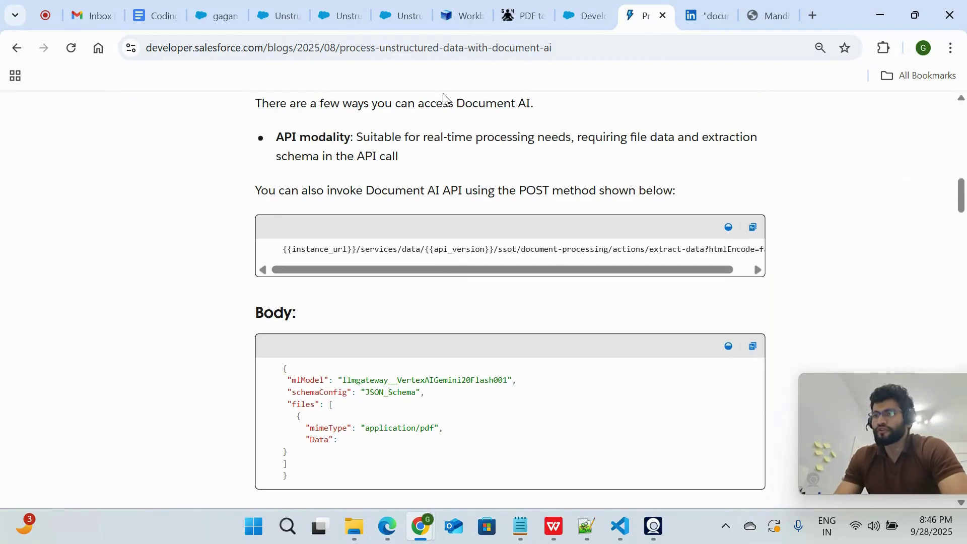
- Examine the extract-data POST endpoint and the mlModel value in the sample request body of the blog post
{"action": "left_click", "coordinate": [377, 13]}
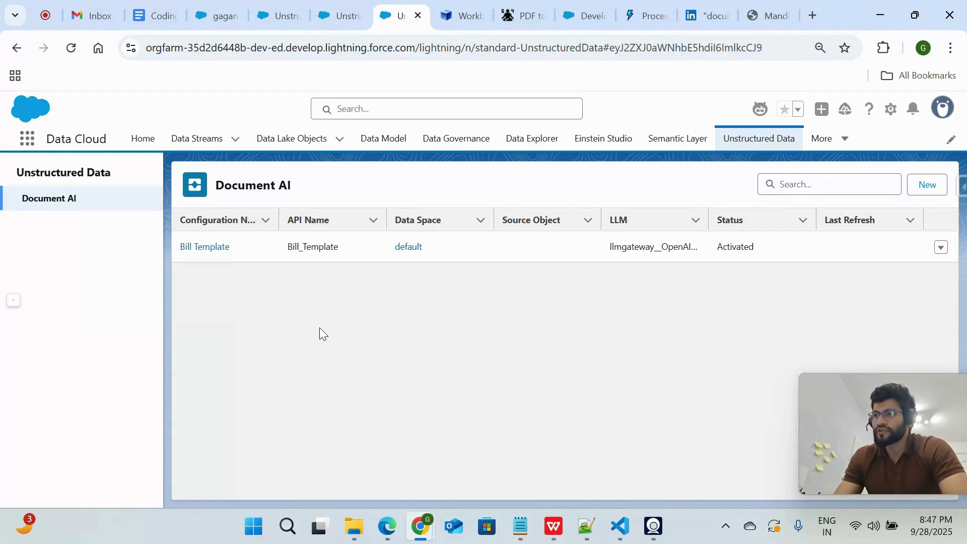
{"action": "left_click", "coordinate": [653, 15]}
{"action": "scroll", "coordinate": [489, 402], "scroll_direction": "up", "scroll_amount": 1}
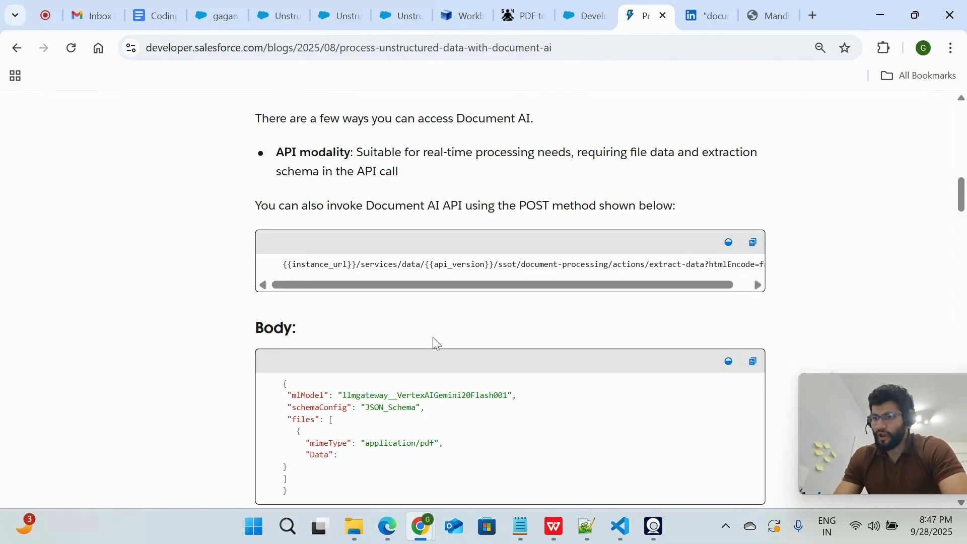
{"action": "left_click_drag", "start_coordinate": [477, 285], "coordinate": [610, 284]}
{"action": "triple_click", "coordinate": [572, 263]}
{"action": "scroll", "coordinate": [474, 397], "scroll_direction": "down", "scroll_amount": 2}
{"action": "left_click_drag", "start_coordinate": [302, 401], "coordinate": [292, 297]}
{"action": "left_click", "coordinate": [352, 366]}
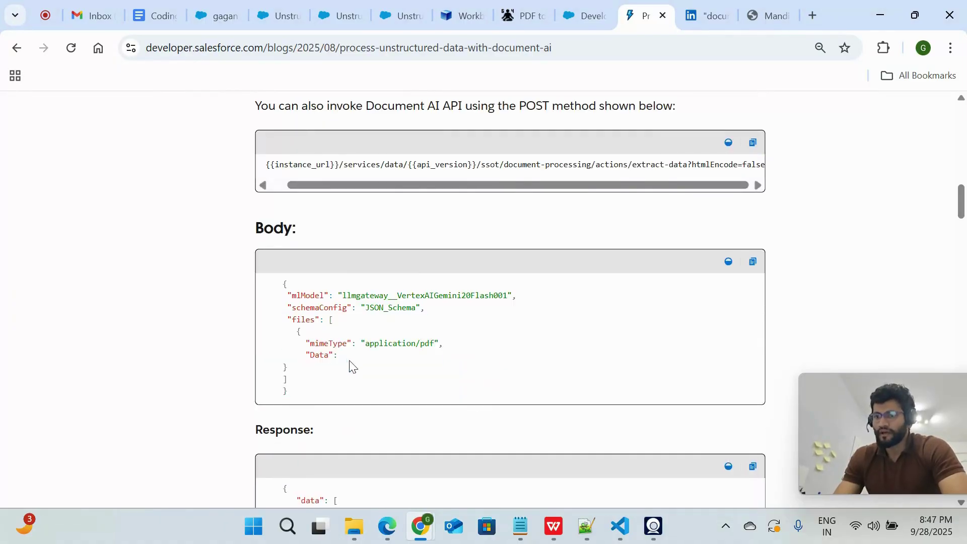
{"action": "left_click_drag", "start_coordinate": [343, 295], "coordinate": [506, 296]}
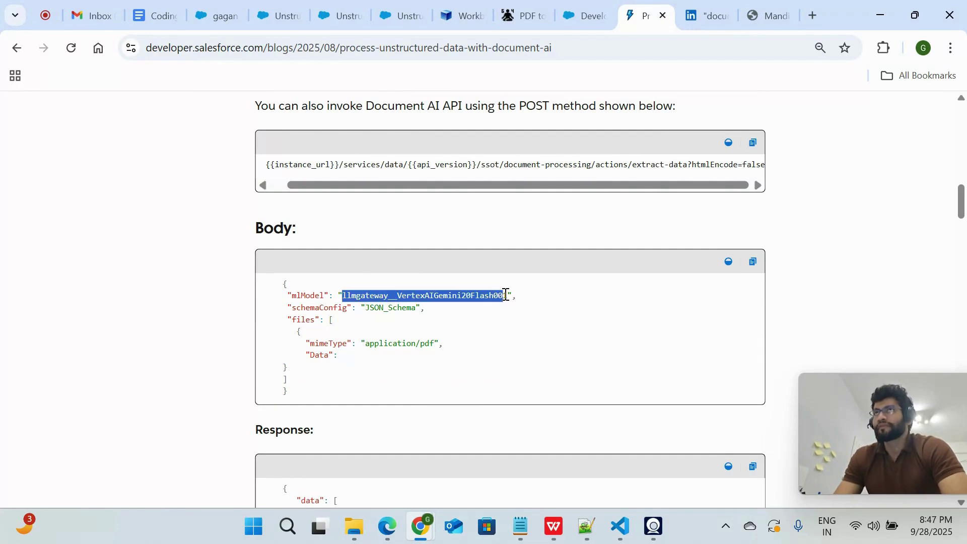
- Look up the API name of the Bill Template configuration in the Document AI list
{"action": "left_click", "coordinate": [405, 17]}
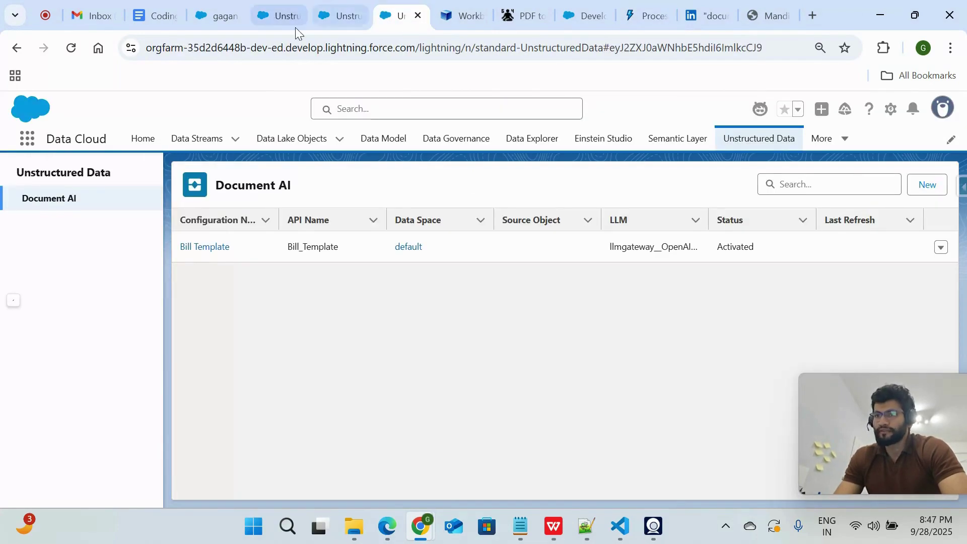
{"action": "left_click", "coordinate": [279, 17]}
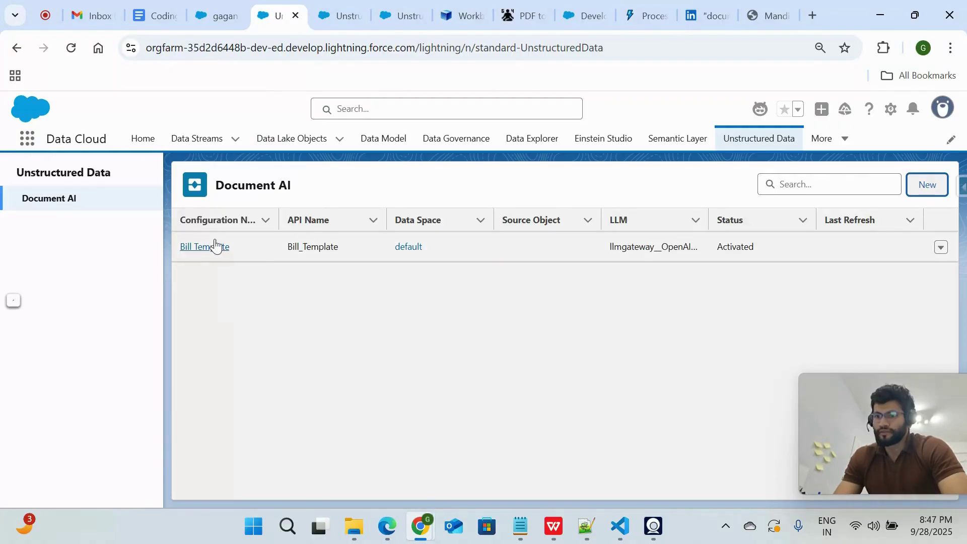
{"action": "left_click", "coordinate": [280, 248]}
{"action": "left_click", "coordinate": [281, 248]}
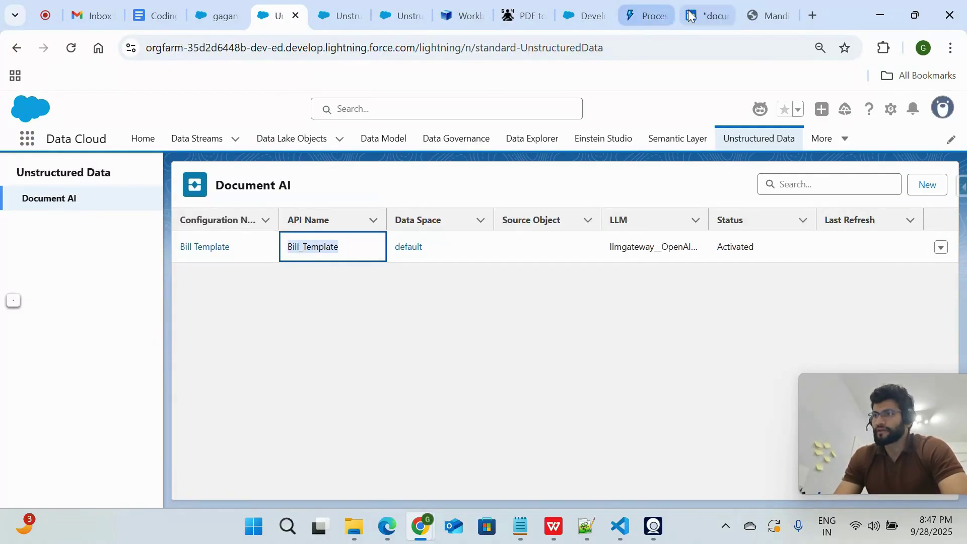
- Check the Data key in the blog's sample request body and switch to the base64.guru PDF to Base64 converter
{"action": "left_click", "coordinate": [650, 16]}
{"action": "left_click_drag", "start_coordinate": [358, 359], "coordinate": [309, 352]}
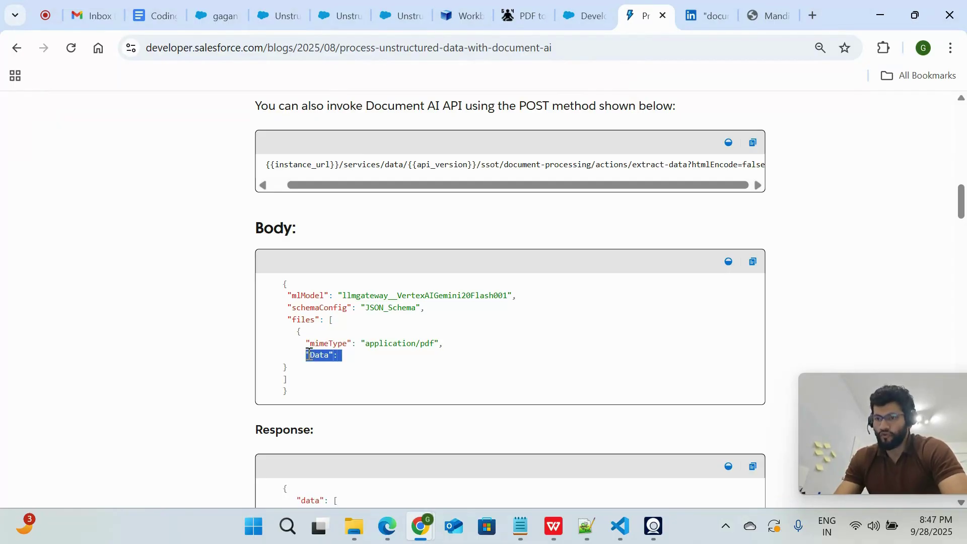
{"action": "left_click", "coordinate": [526, 16]}
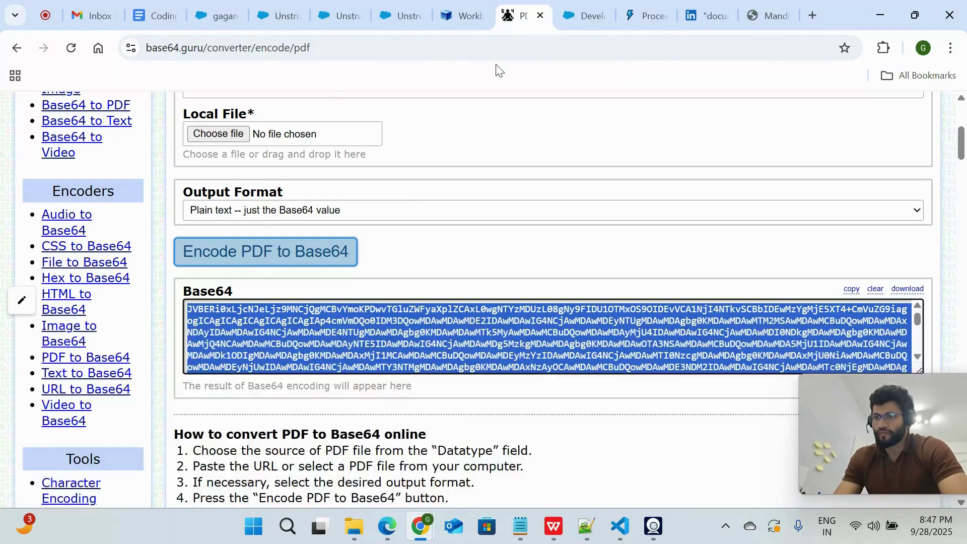
- Review the local file and output format settings of the PDF to Base64 converter
{"action": "scroll", "coordinate": [418, 205], "scroll_direction": "up", "scroll_amount": 1}
{"action": "scroll", "coordinate": [352, 252], "scroll_direction": "up", "scroll_amount": 2}
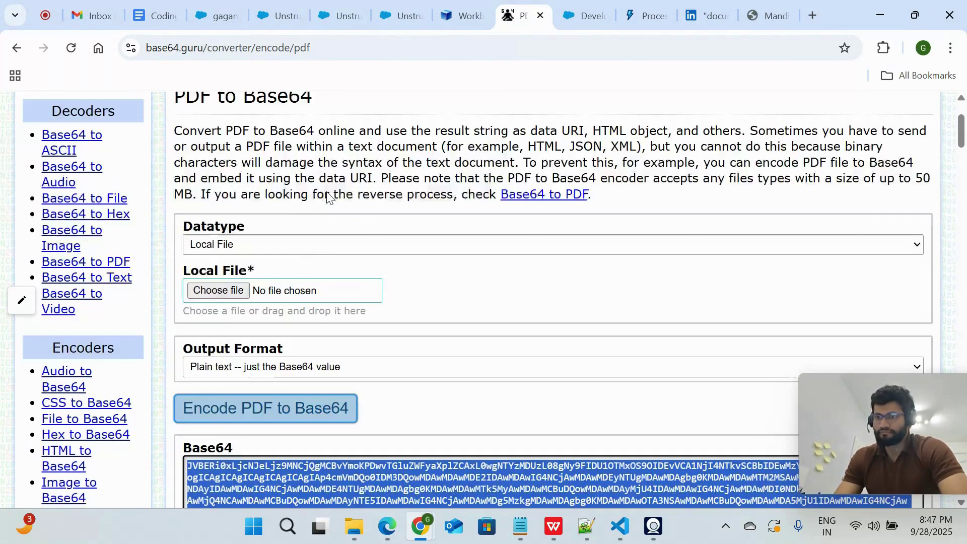
{"action": "scroll", "coordinate": [329, 196], "scroll_direction": "down", "scroll_amount": 1}
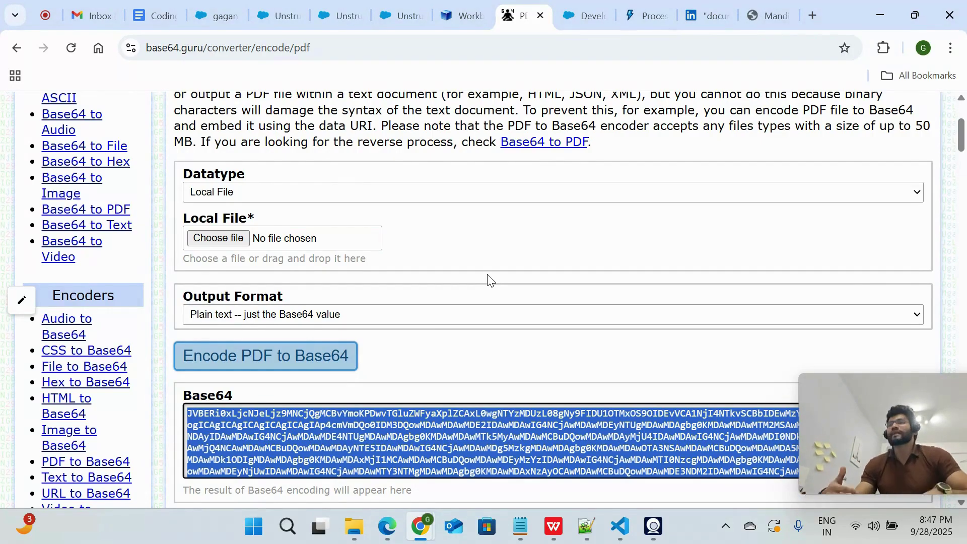
- Examine the Data key in the blog post's sample request body and the JSON in its sample response
{"action": "left_click", "coordinate": [654, 7]}
{"action": "scroll", "coordinate": [432, 341], "scroll_direction": "down", "scroll_amount": 1}
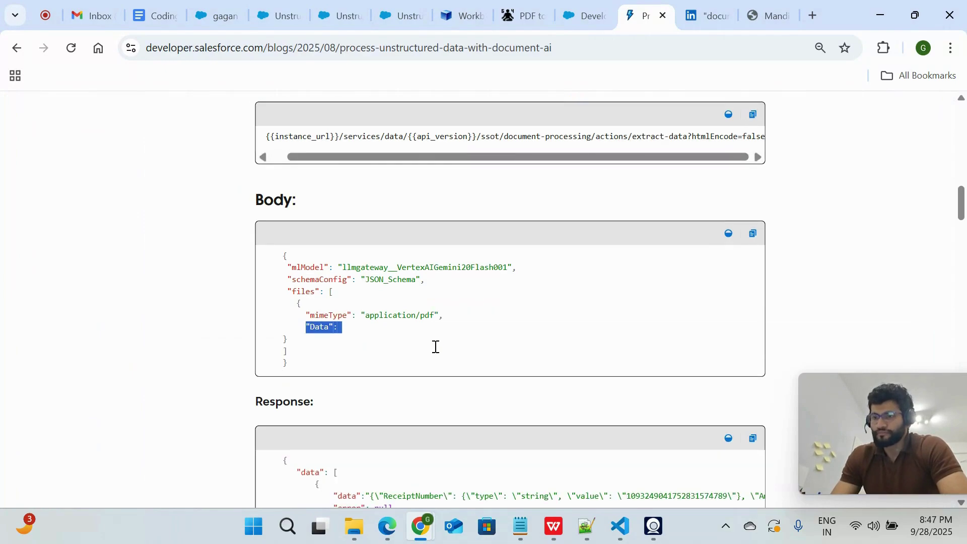
{"action": "left_click_drag", "start_coordinate": [353, 322], "coordinate": [298, 330]}
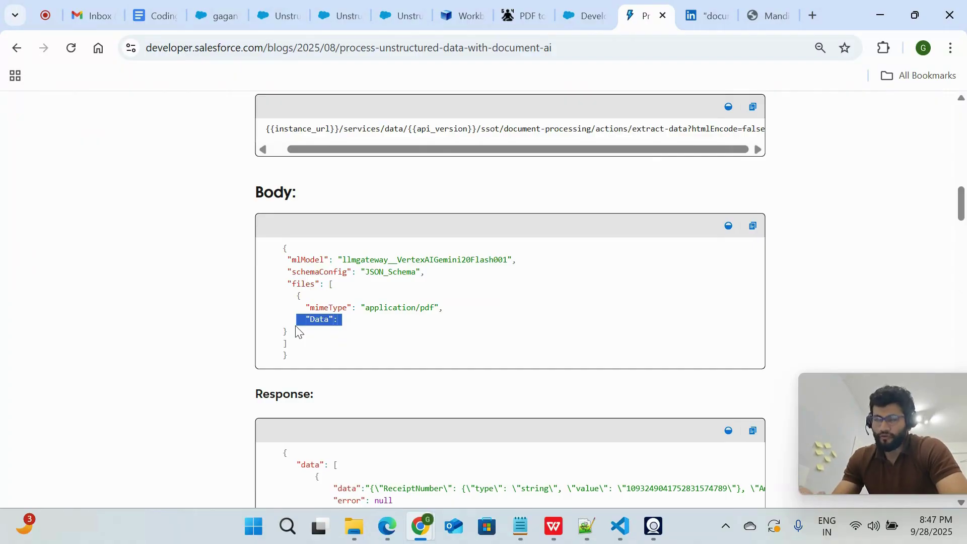
{"action": "left_click", "coordinate": [444, 304]}
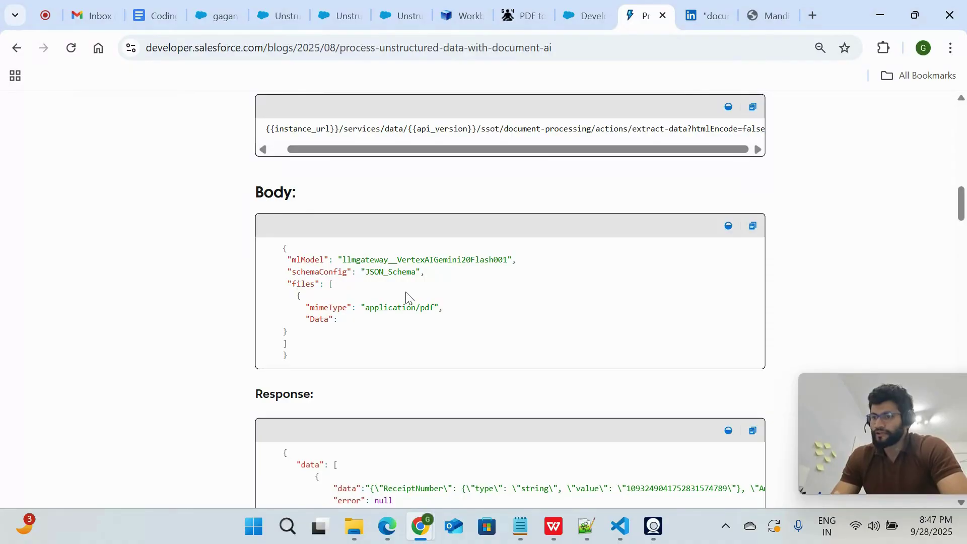
{"action": "scroll", "coordinate": [407, 297], "scroll_direction": "down", "scroll_amount": 2}
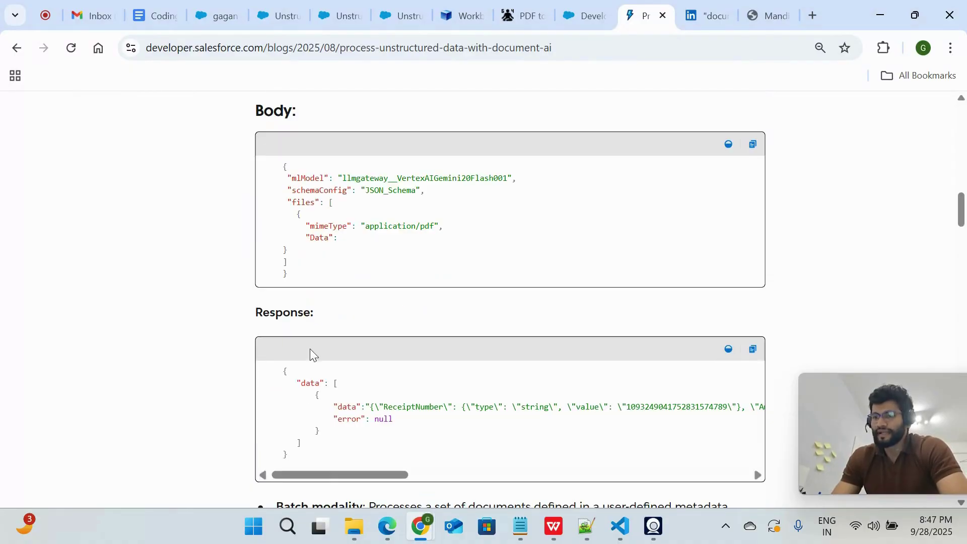
{"action": "left_click_drag", "start_coordinate": [276, 373], "coordinate": [328, 460]}
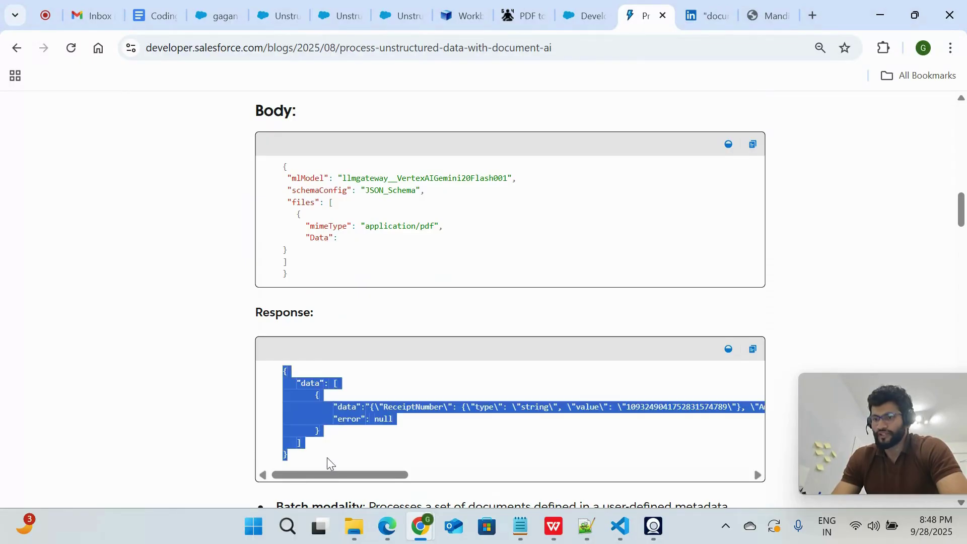
{"action": "scroll", "coordinate": [479, 320], "scroll_direction": "up", "scroll_amount": 2}
- Switch to Workbench and open the REST Explorer
{"action": "left_click", "coordinate": [461, 16]}
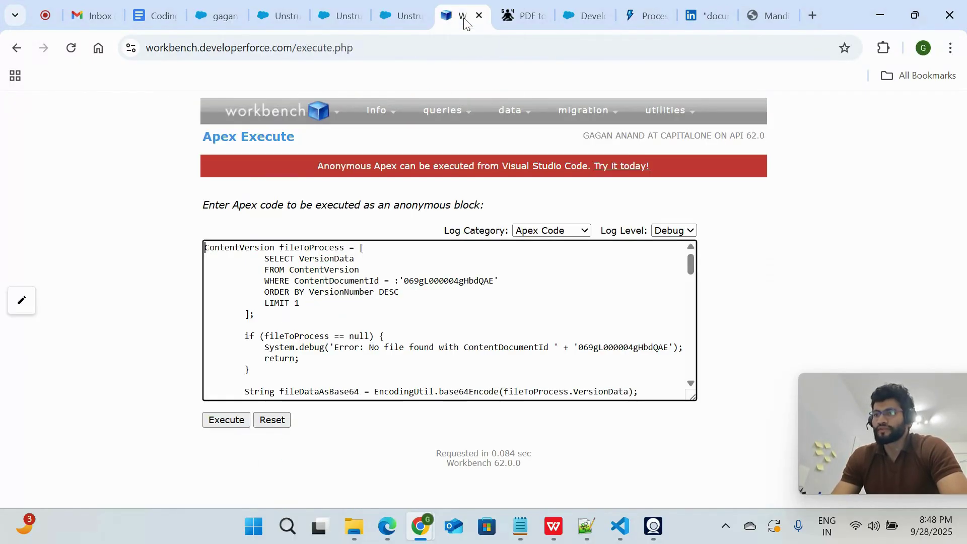
{"action": "mouse_move", "coordinate": [678, 115]}
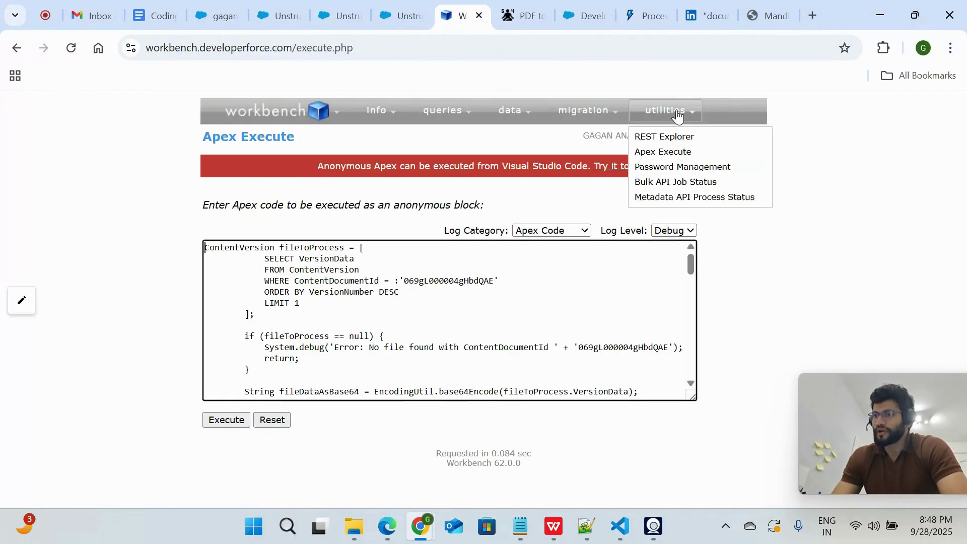
{"action": "left_click", "coordinate": [680, 141]}
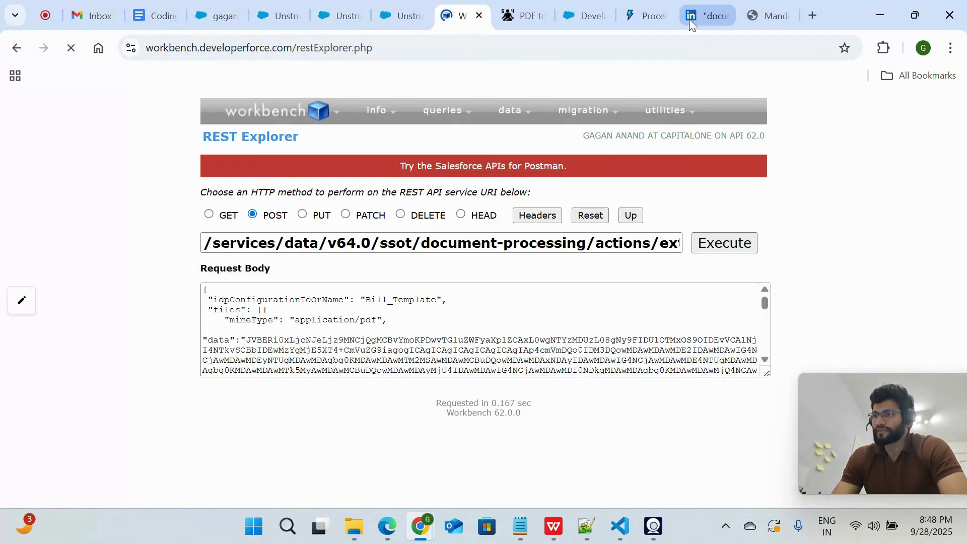
- Check the extract-data POST endpoint under API modality in the Document AI blog post again
{"action": "left_click", "coordinate": [651, 22]}
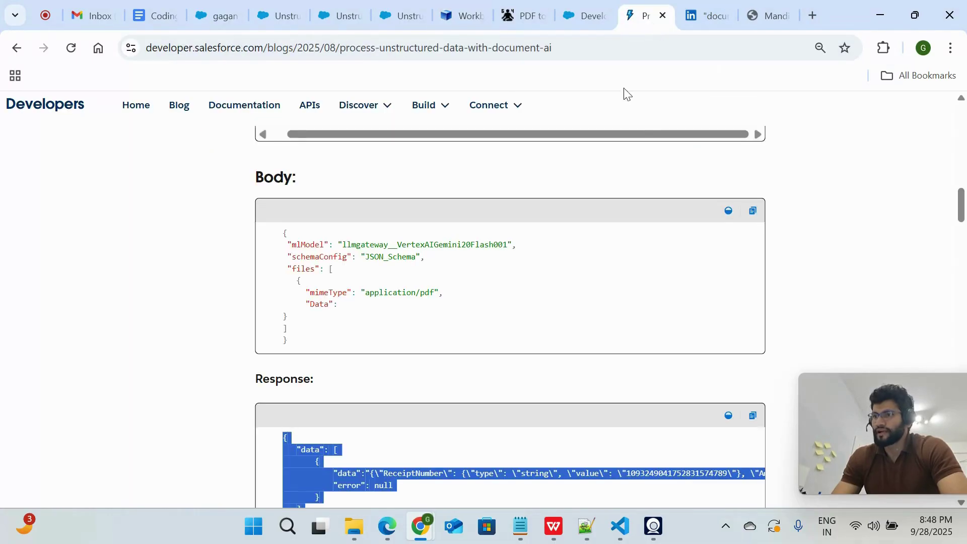
{"action": "scroll", "coordinate": [593, 233], "scroll_direction": "up", "scroll_amount": 5}
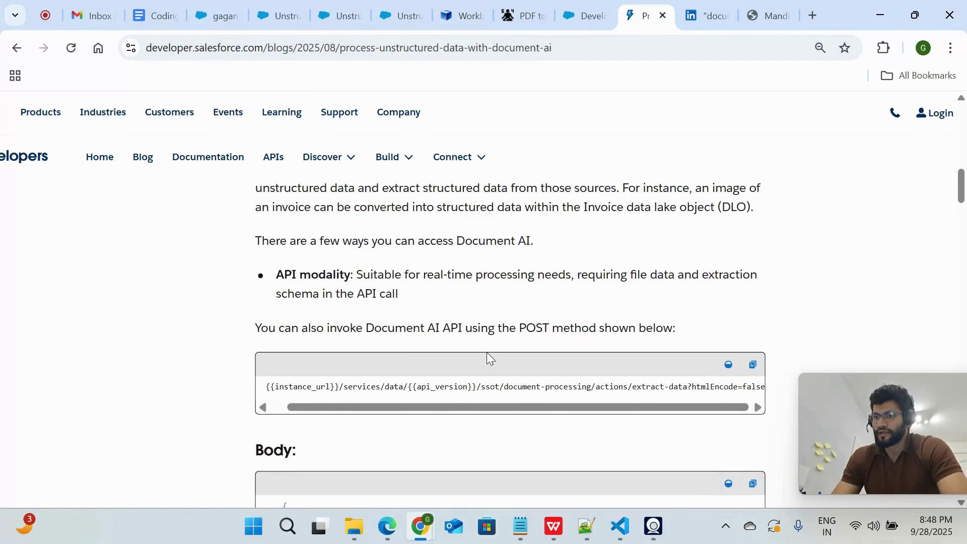
{"action": "scroll", "coordinate": [506, 408], "scroll_direction": "down", "scroll_amount": 3}
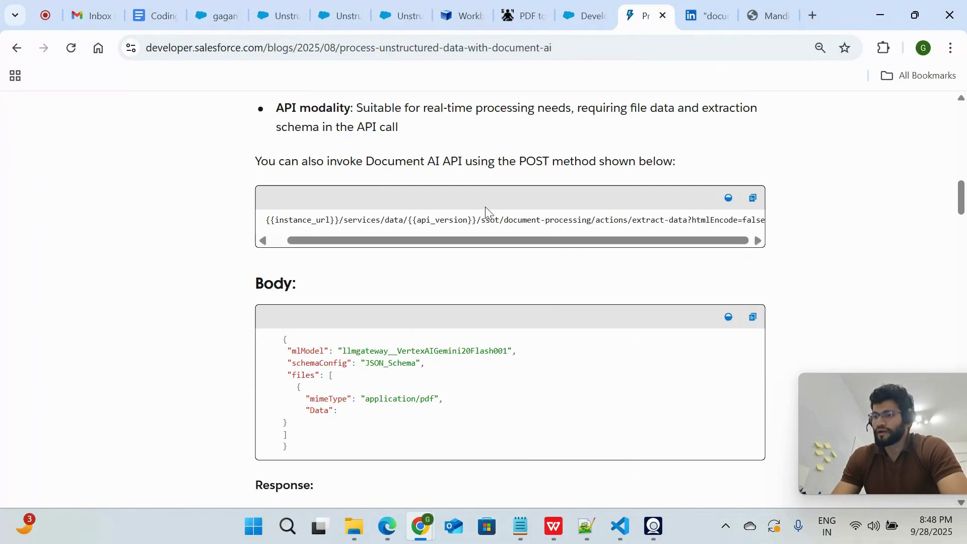
{"action": "scroll", "coordinate": [534, 341], "scroll_direction": "up", "scroll_amount": 1}
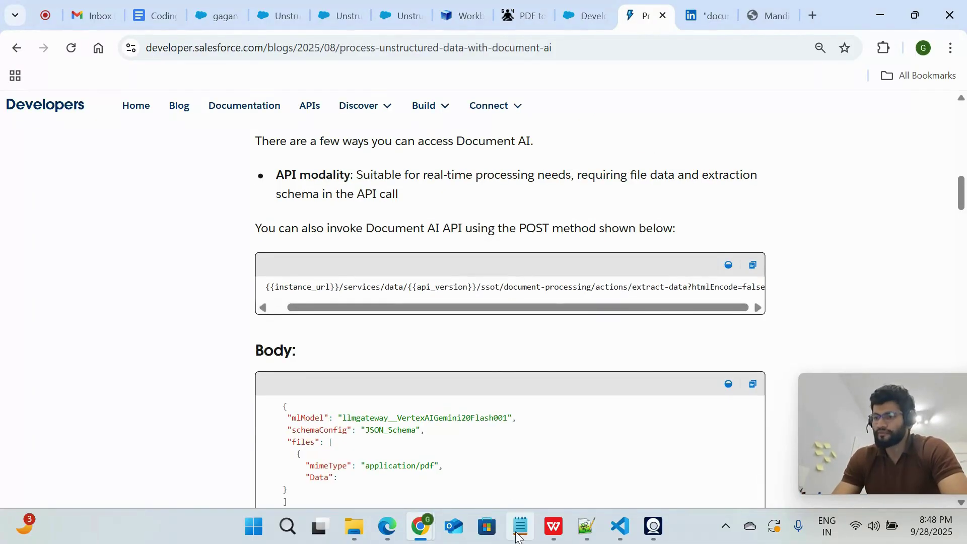
{"action": "left_click", "coordinate": [520, 527]}
{"action": "key", "text": "alt+Tab"}
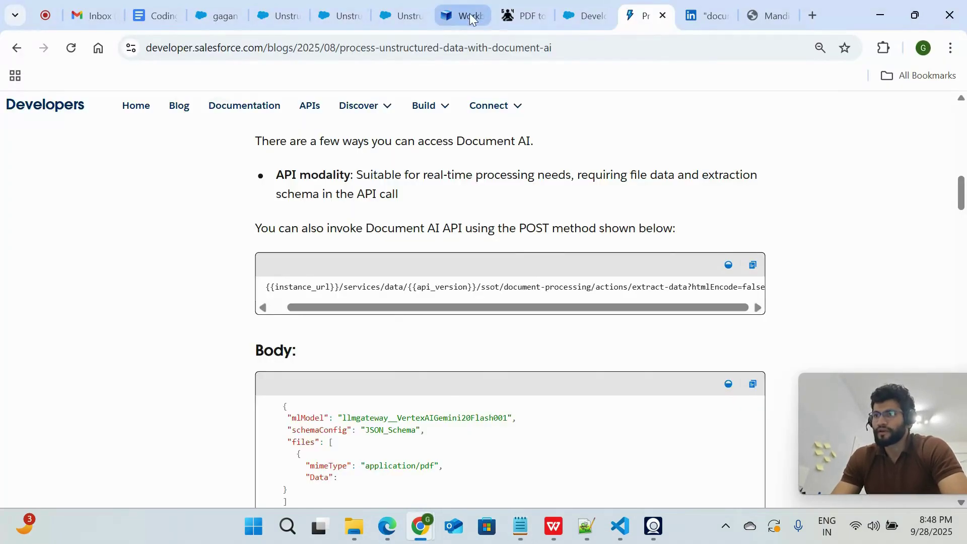
- Return to Workbench's REST Explorer and read the POST service URI through to its extract-data ending
{"action": "left_click", "coordinate": [468, 15]}
{"action": "left_click", "coordinate": [415, 251]}
{"action": "key", "text": "Right"}
{"action": "key", "text": "Right"}
{"action": "key", "text": "Right"}
{"action": "key", "text": "Right"}
{"action": "key", "text": "Right"}
{"action": "key", "text": "Right"}
{"action": "key", "text": "Right"}
{"action": "key", "text": "Right"}
{"action": "key", "text": "Right"}
{"action": "key", "text": "Right"}
{"action": "key", "text": "Right"}
{"action": "key", "text": "Right"}
{"action": "key", "text": "Right"}
{"action": "key", "text": "Right"}
{"action": "key", "text": "Right"}
{"action": "key", "text": "Right"}
{"action": "key", "text": "Right"}
{"action": "key", "text": "Right"}
{"action": "key", "text": "Right"}
{"action": "key", "text": "Right"}
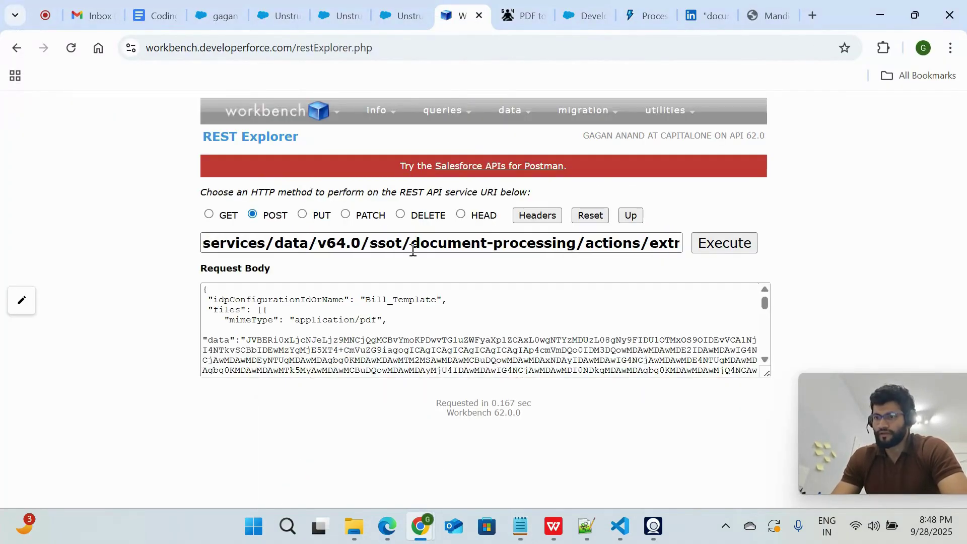
- Enlarge the Request Body box of the REST Explorer to show more of the JSON payload
{"action": "left_click", "coordinate": [754, 343]}
{"action": "left_click_drag", "start_coordinate": [765, 373], "coordinate": [766, 506]}
{"action": "scroll", "coordinate": [660, 365], "scroll_direction": "down", "scroll_amount": 1}
{"action": "scroll", "coordinate": [660, 365], "scroll_direction": "up", "scroll_amount": 1}
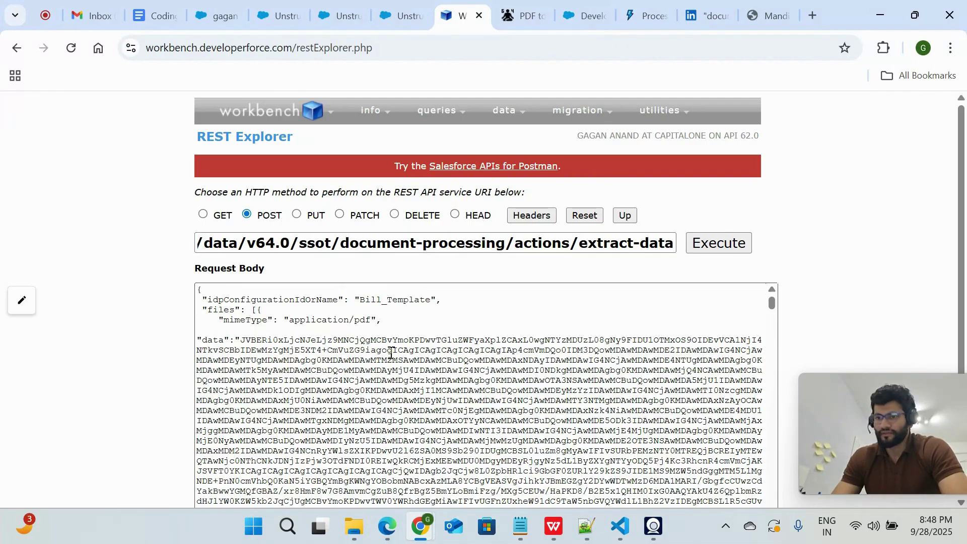
- Copy the API name Bill_Template from the Document AI list and use it as the idpConfigurationIdOrName value in the Workbench request body
{"action": "double_click", "coordinate": [297, 305]}
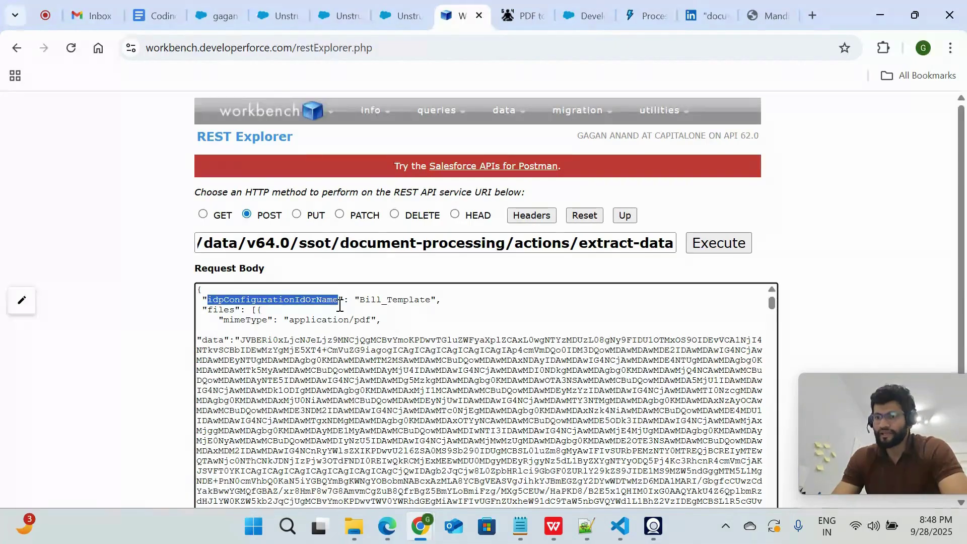
{"action": "left_click", "coordinate": [340, 306]}
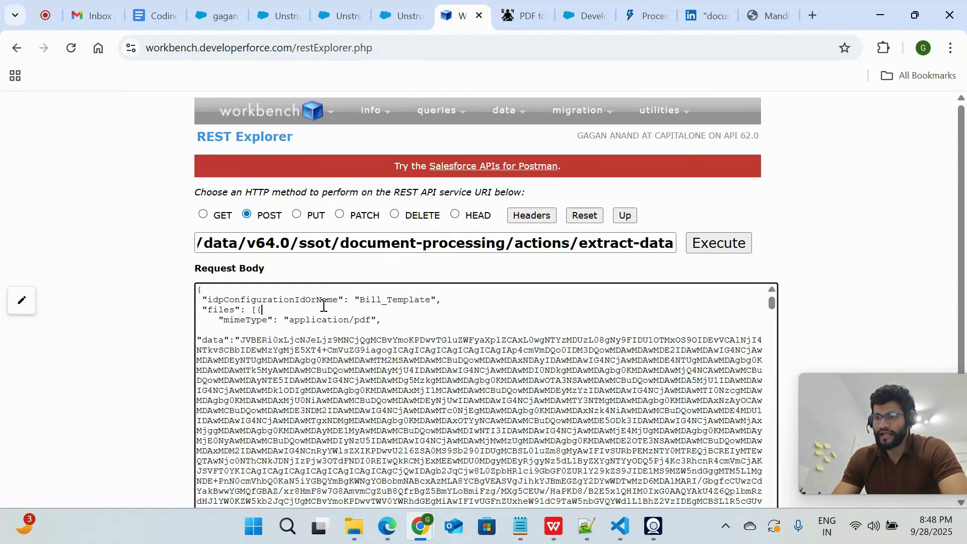
{"action": "double_click", "coordinate": [383, 301]}
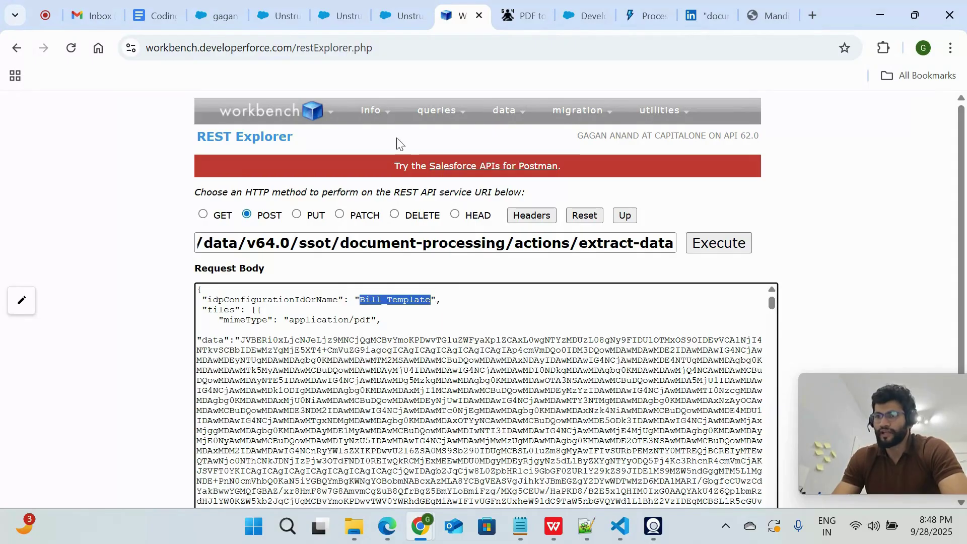
{"action": "left_click", "coordinate": [345, 16]}
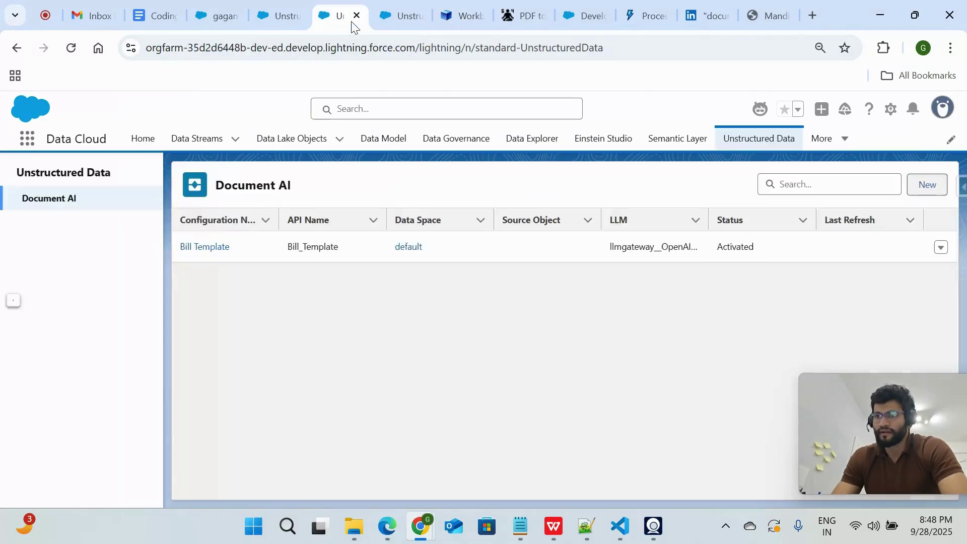
{"action": "double_click", "coordinate": [297, 250]}
{"action": "key", "text": "ctrl+c"}
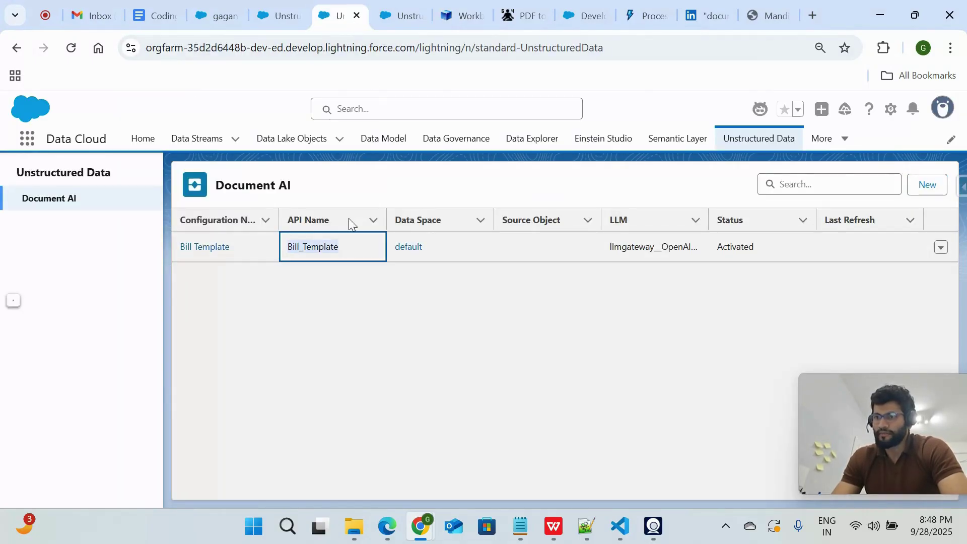
{"action": "left_click", "coordinate": [453, 15]}
{"action": "key", "text": "ctrl+v"}
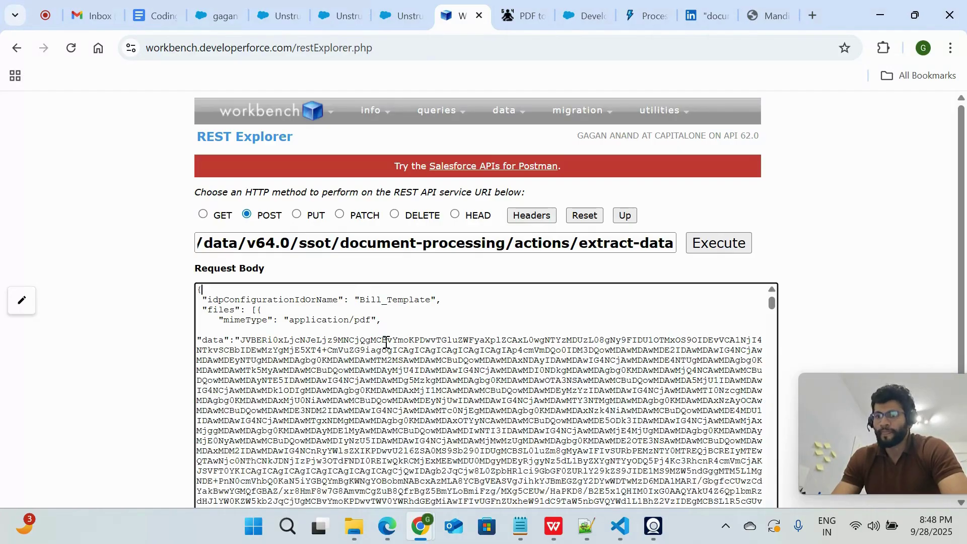
- Check the request body's mimeType value application/pdf against the Mandisa.pdf invoice, then return to the REST Explorer
{"action": "scroll", "coordinate": [386, 342], "scroll_direction": "down", "scroll_amount": 1}
{"action": "left_click_drag", "start_coordinate": [290, 301], "coordinate": [373, 298]}
{"action": "left_click", "coordinate": [758, 15]}
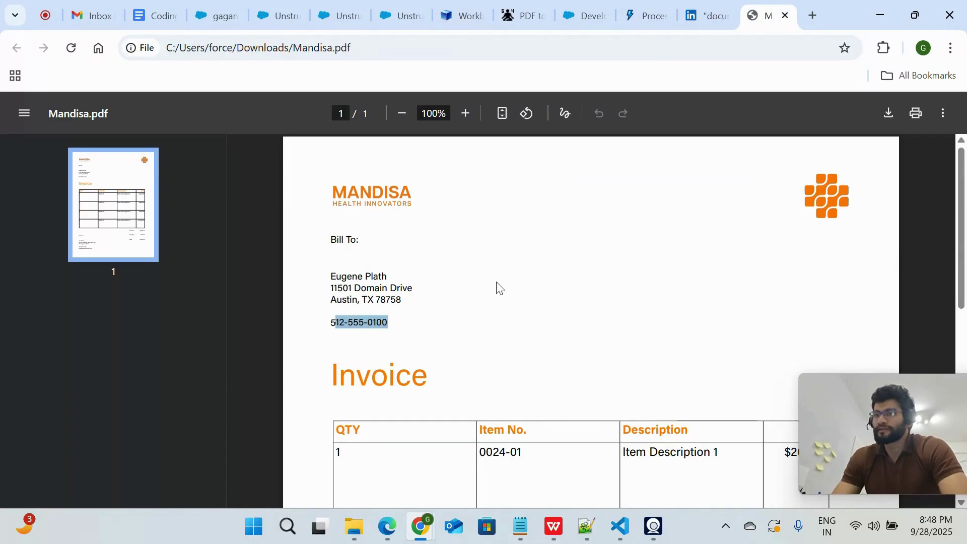
{"action": "left_click", "coordinate": [344, 16]}
{"action": "left_click", "coordinate": [391, 16]}
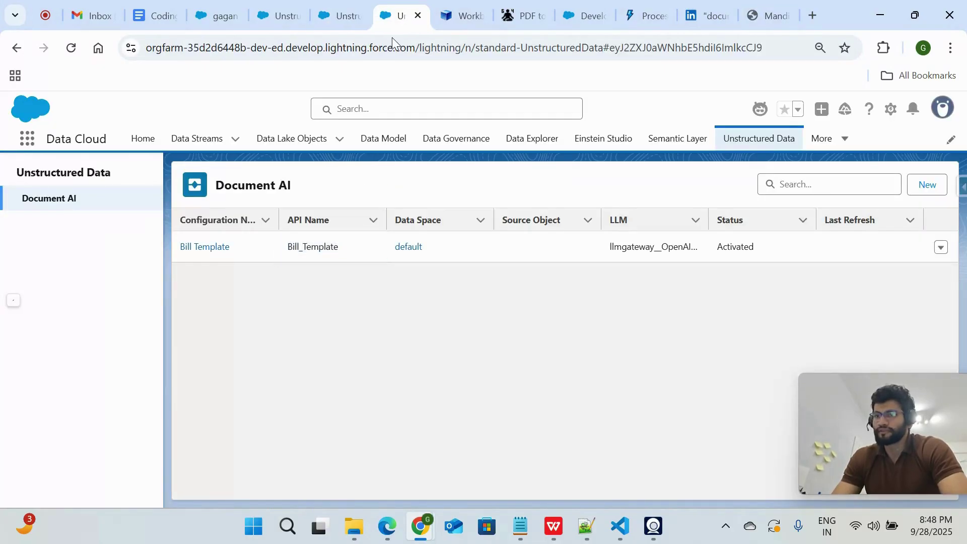
{"action": "left_click", "coordinate": [461, 16]}
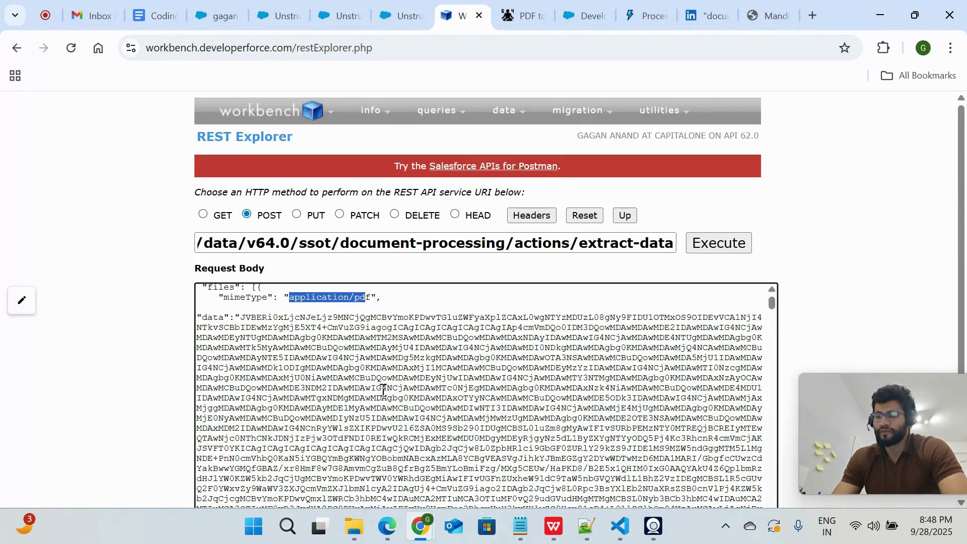
- Inspect the data key in the request body and highlight part of its Base64 string
{"action": "scroll", "coordinate": [383, 391], "scroll_direction": "up", "scroll_amount": 1}
{"action": "double_click", "coordinate": [212, 341]}
{"action": "left_click", "coordinate": [240, 352]}
{"action": "left_click_drag", "start_coordinate": [241, 339], "coordinate": [492, 246]}
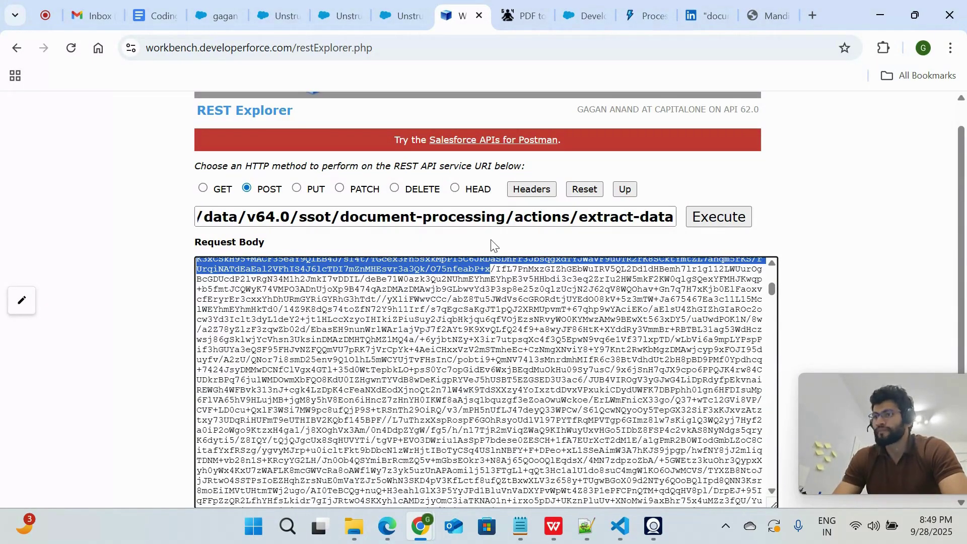
- Reload the base64.guru PDF converter, resubmitting its form, and choose Mandisa.pdf from Downloads as the local file
{"action": "left_click", "coordinate": [521, 15]}
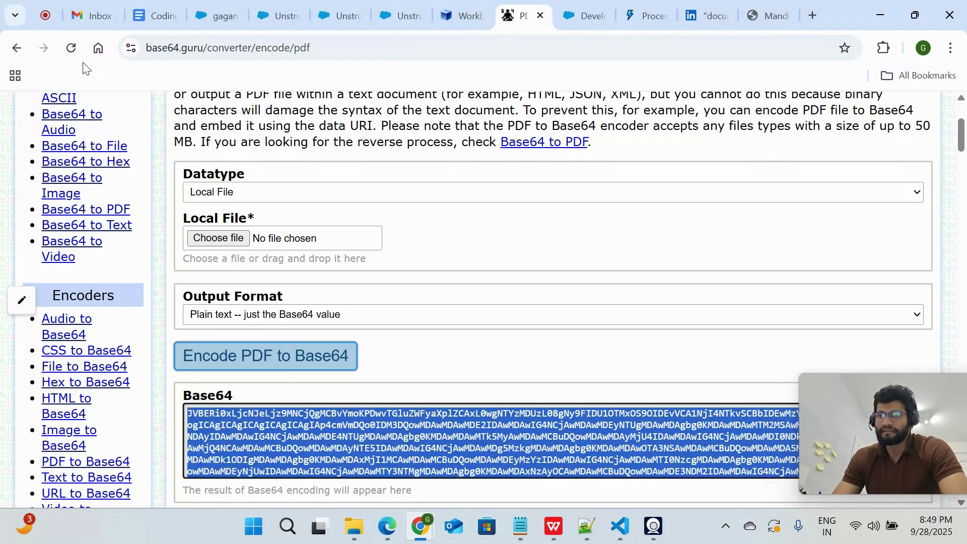
{"action": "left_click", "coordinate": [71, 48]}
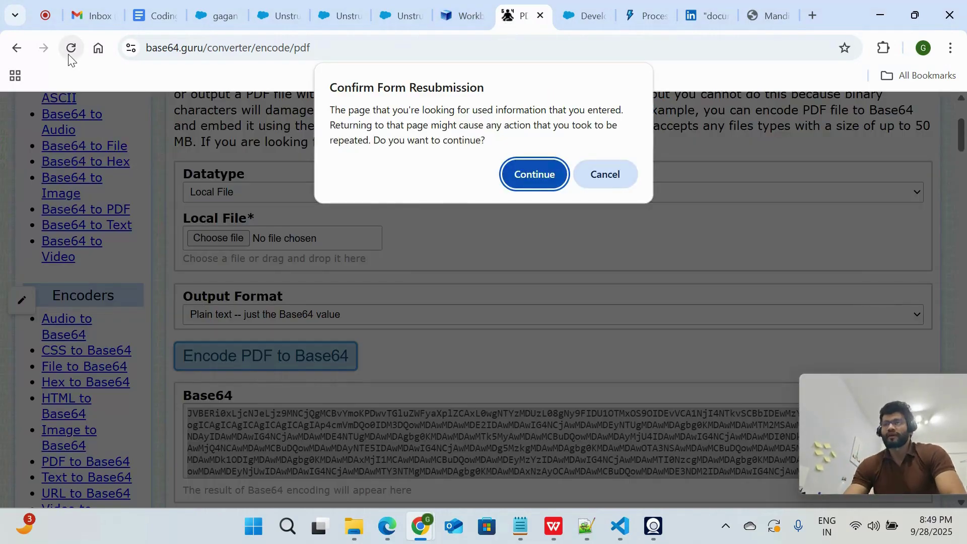
{"action": "left_click", "coordinate": [531, 179]}
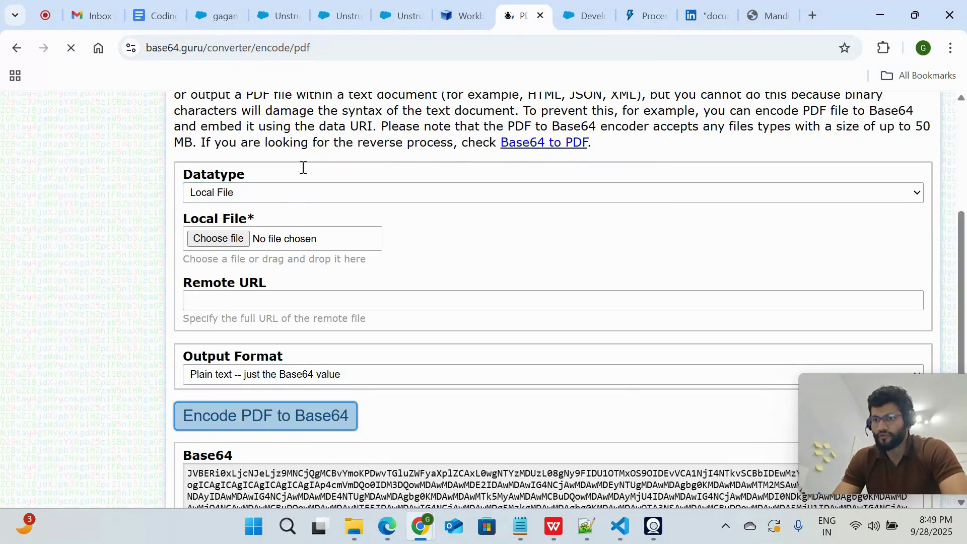
{"action": "left_click", "coordinate": [224, 238]}
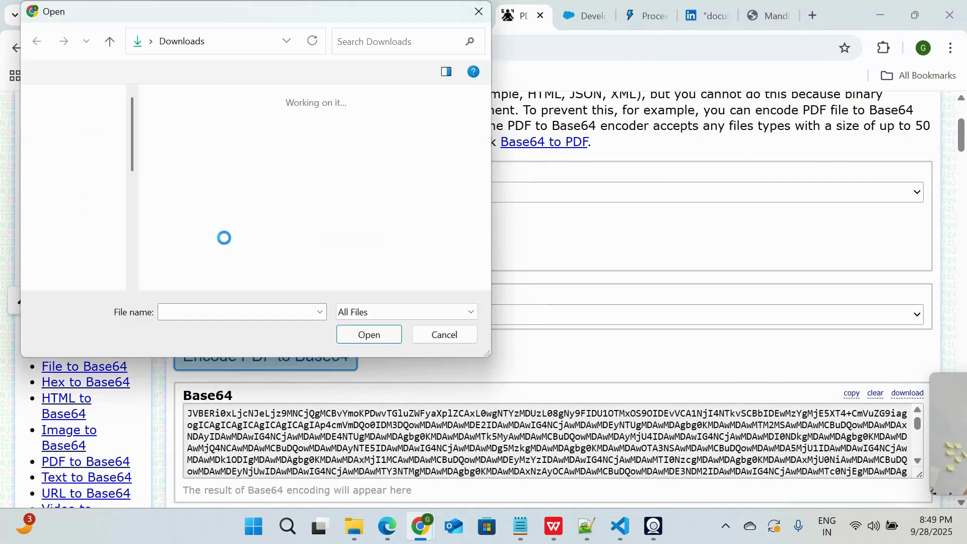
{"action": "left_click", "coordinate": [78, 223]}
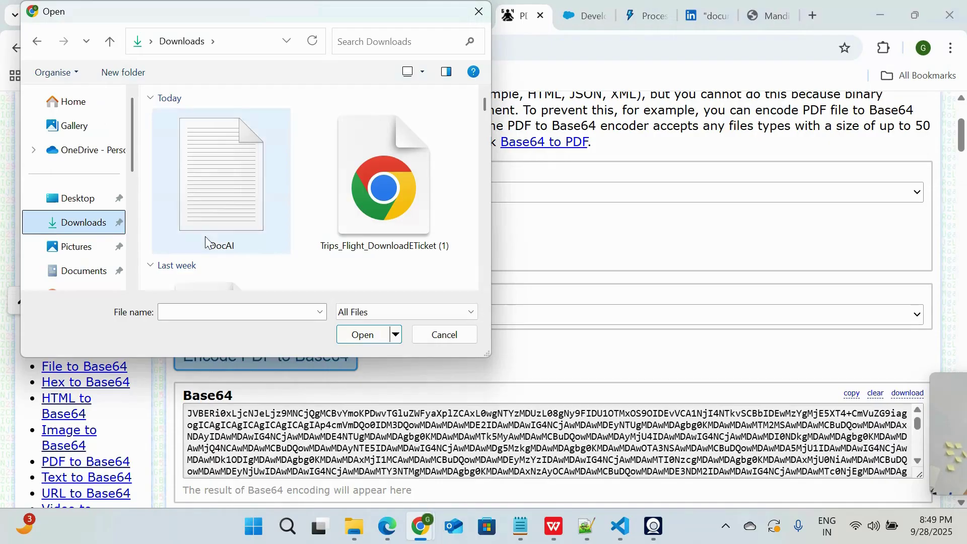
{"action": "scroll", "coordinate": [204, 237], "scroll_direction": "down", "scroll_amount": 5}
{"action": "scroll", "coordinate": [205, 237], "scroll_direction": "down", "scroll_amount": 4}
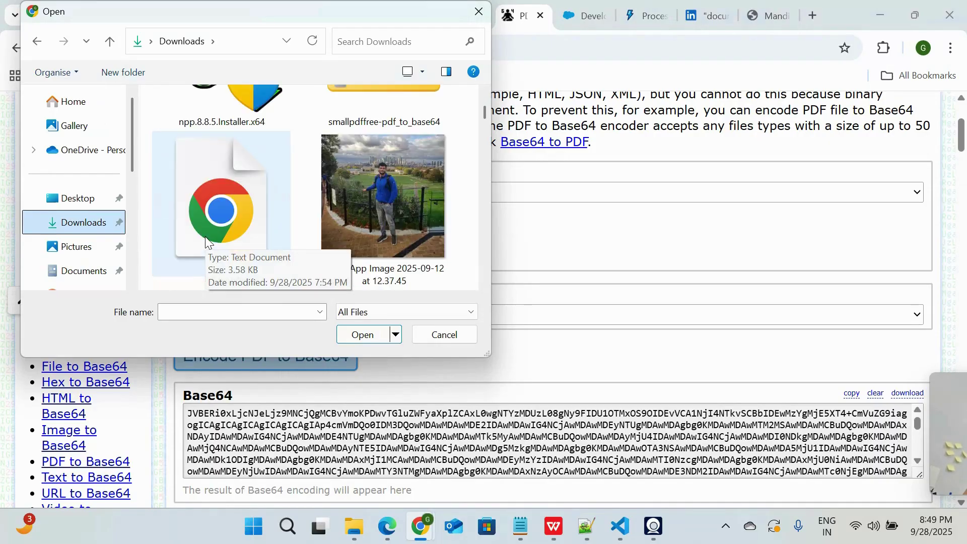
{"action": "left_click", "coordinate": [222, 211]}
{"action": "left_click", "coordinate": [359, 336]}
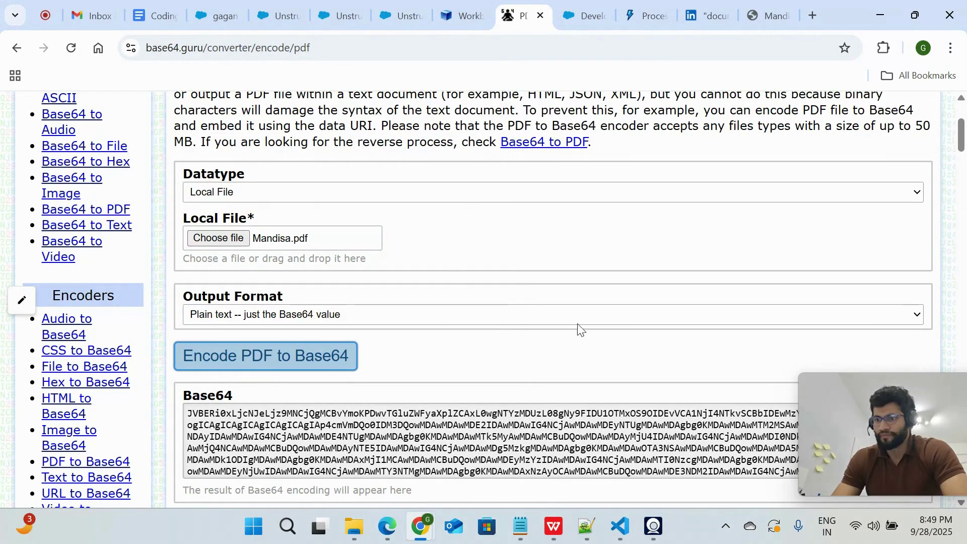
- Encode Mandisa.pdf to Base64 with the output format "Plain text -- just the Base64 value" and inspect the encoded string
{"action": "left_click", "coordinate": [623, 320]}
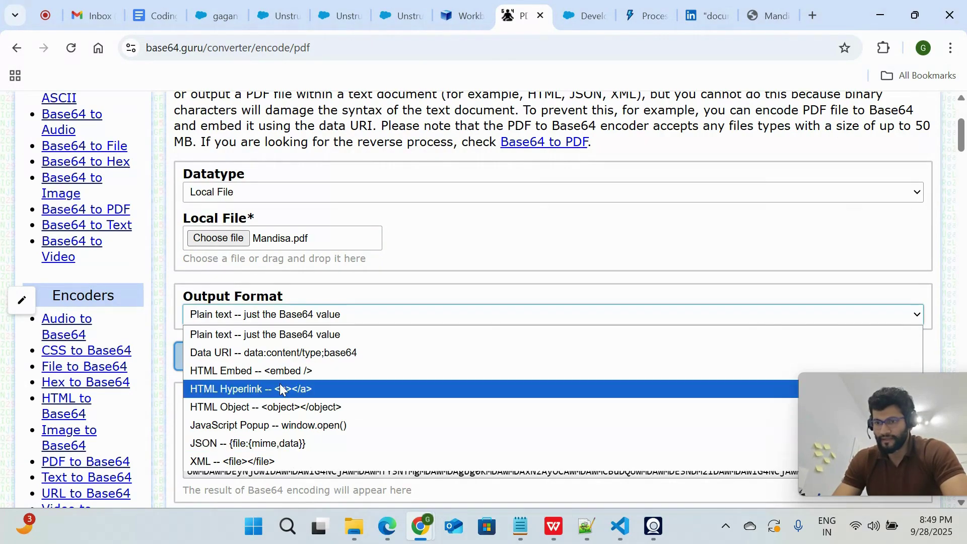
{"action": "left_click", "coordinate": [332, 336]}
{"action": "left_click", "coordinate": [283, 368]}
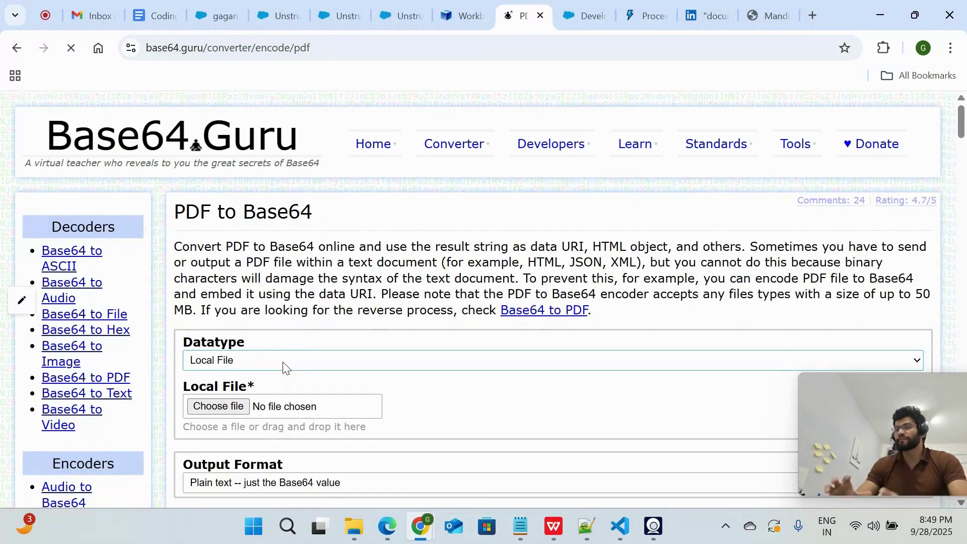
{"action": "left_click_drag", "start_coordinate": [174, 209], "coordinate": [336, 331]}
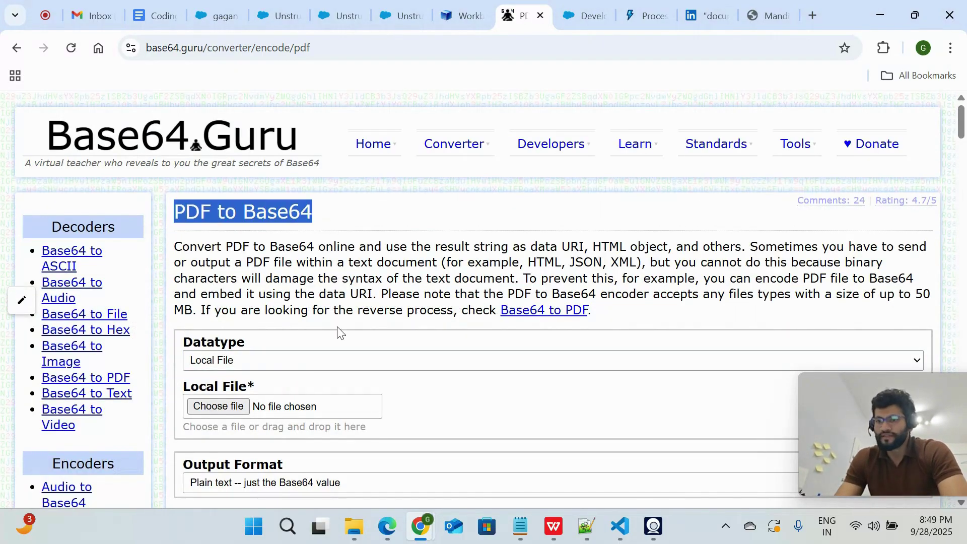
{"action": "scroll", "coordinate": [337, 331], "scroll_direction": "down", "scroll_amount": 4}
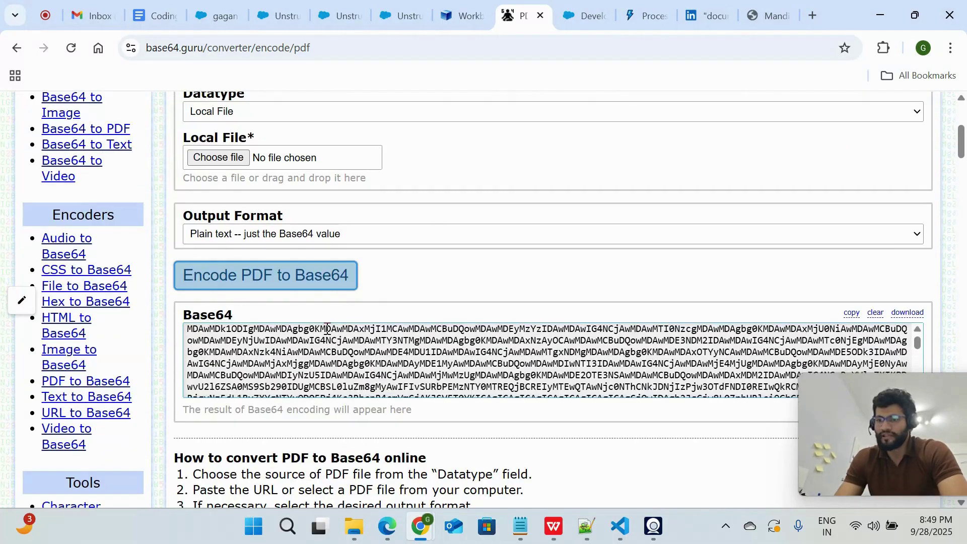
- Return to the Workbench REST Explorer and execute the POST extract-data request with the Bill_Template request body
{"action": "left_click", "coordinate": [402, 15]}
{"action": "left_click", "coordinate": [452, 6]}
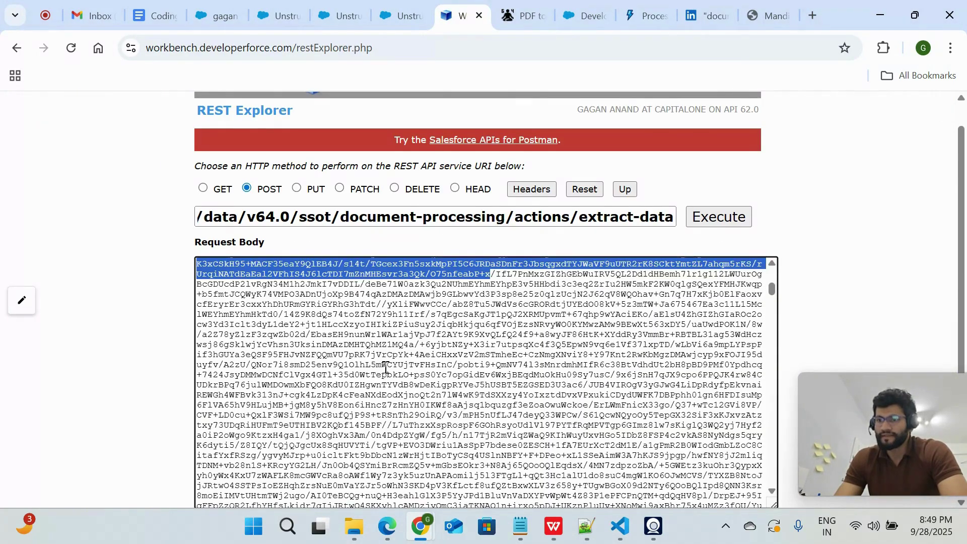
{"action": "scroll", "coordinate": [386, 366], "scroll_direction": "up", "scroll_amount": 10}
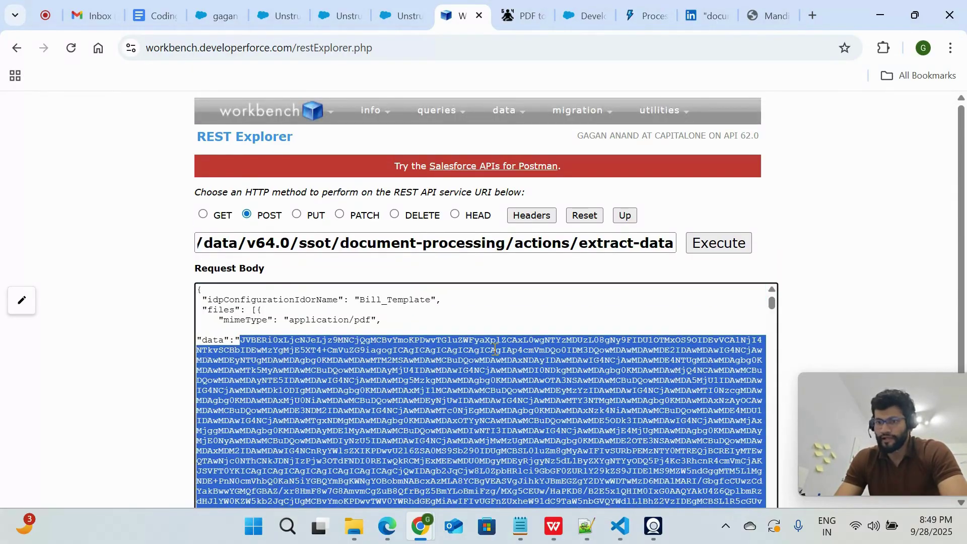
{"action": "left_click", "coordinate": [793, 243]}
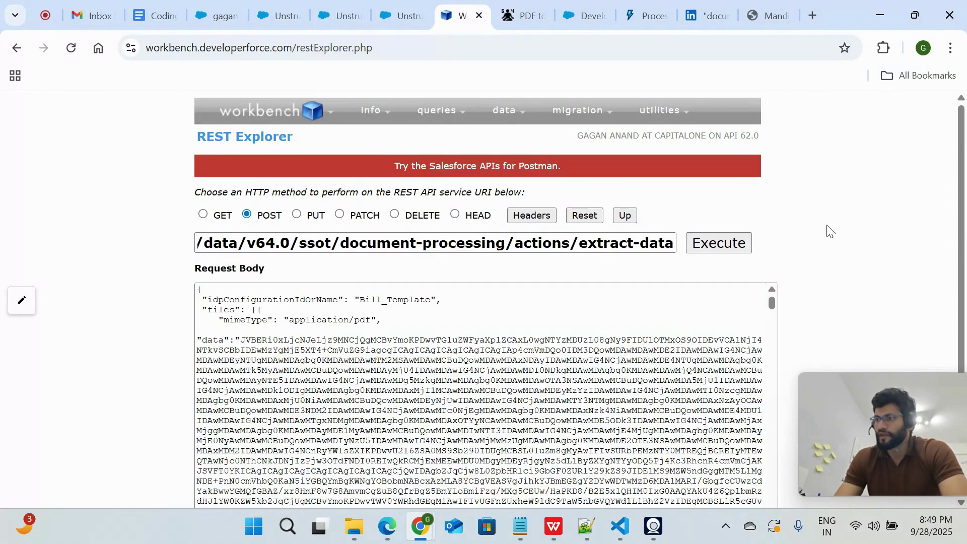
{"action": "left_click", "coordinate": [737, 244]}
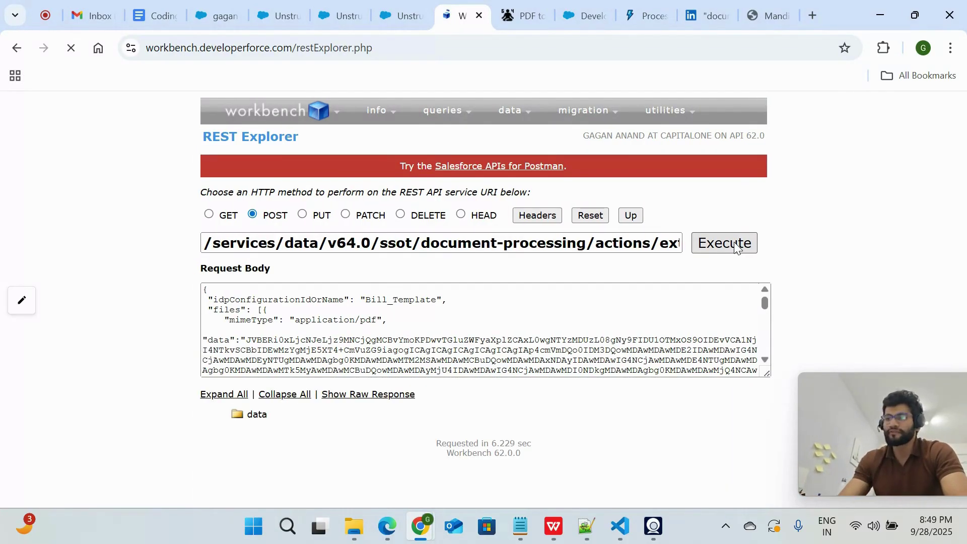
- Expand the data folder and its Item 1 in the response tree to show the extracted invoice content
{"action": "left_click", "coordinate": [258, 414]}
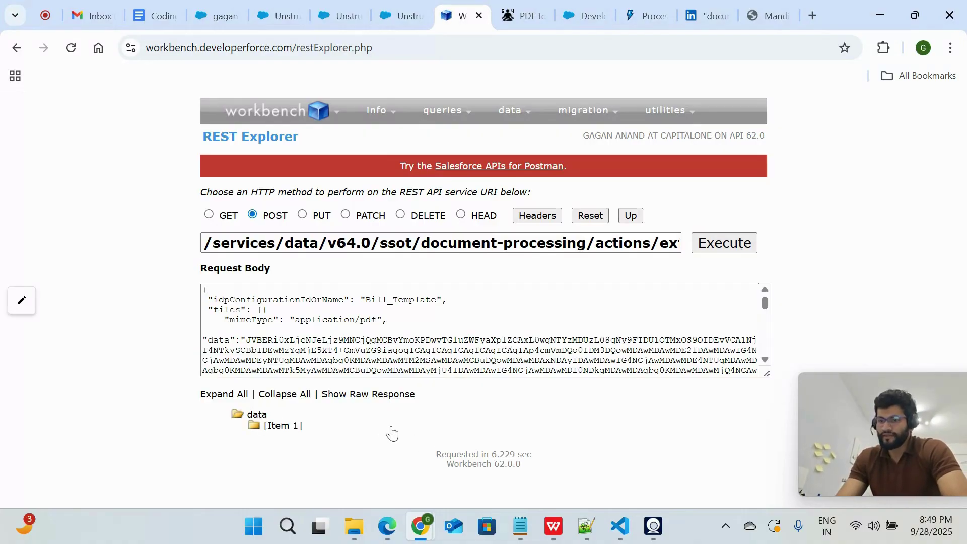
{"action": "left_click", "coordinate": [301, 427]}
{"action": "scroll", "coordinate": [371, 439], "scroll_direction": "down", "scroll_amount": 5}
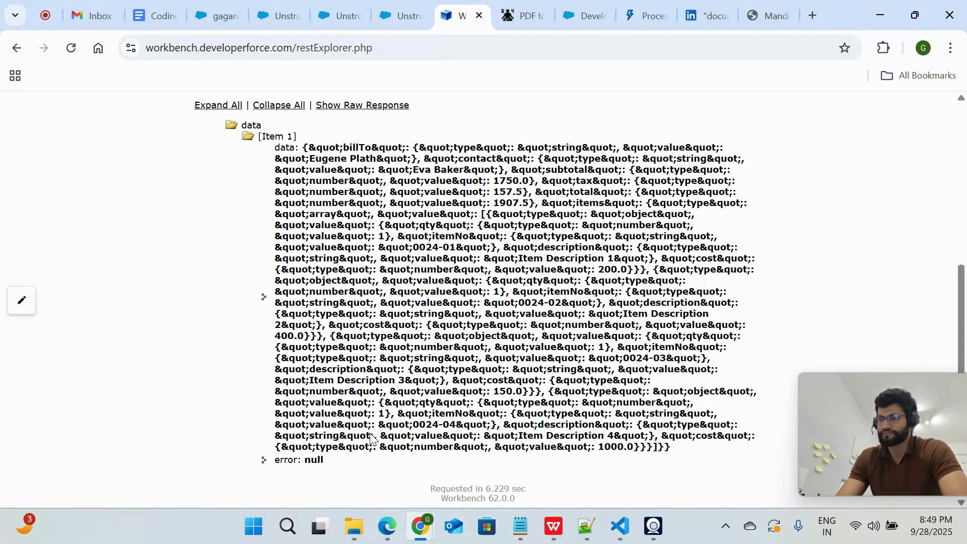
- Examine the extracted invoice response, highlighting the billTo key and its value, a number type and the last item's cost entry
{"action": "left_click_drag", "start_coordinate": [421, 291], "coordinate": [399, 291]}
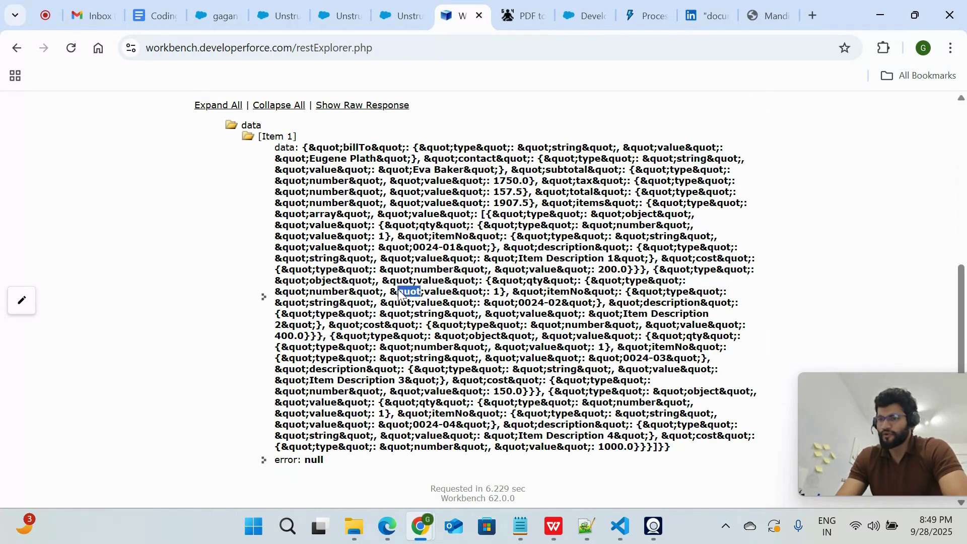
{"action": "left_click", "coordinate": [432, 300]}
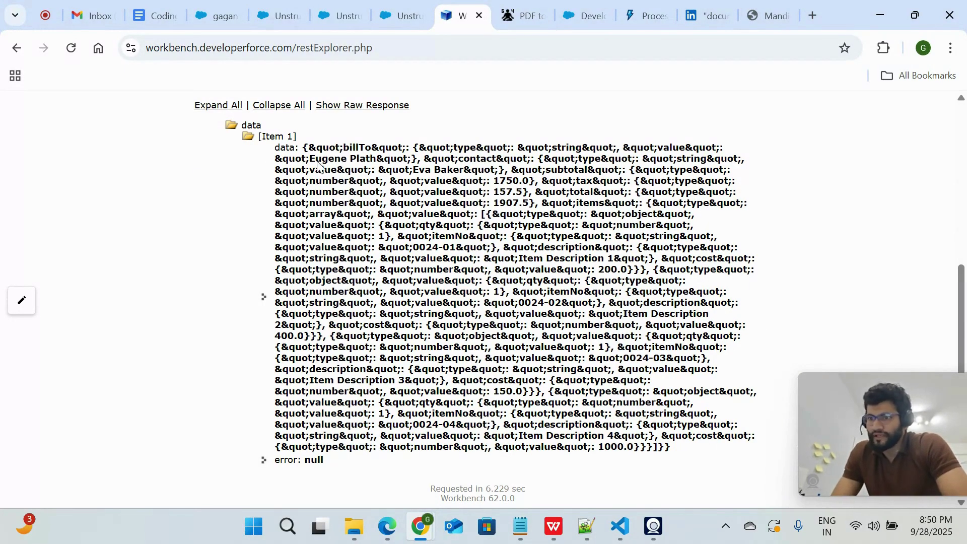
{"action": "left_click_drag", "start_coordinate": [309, 163], "coordinate": [351, 162]}
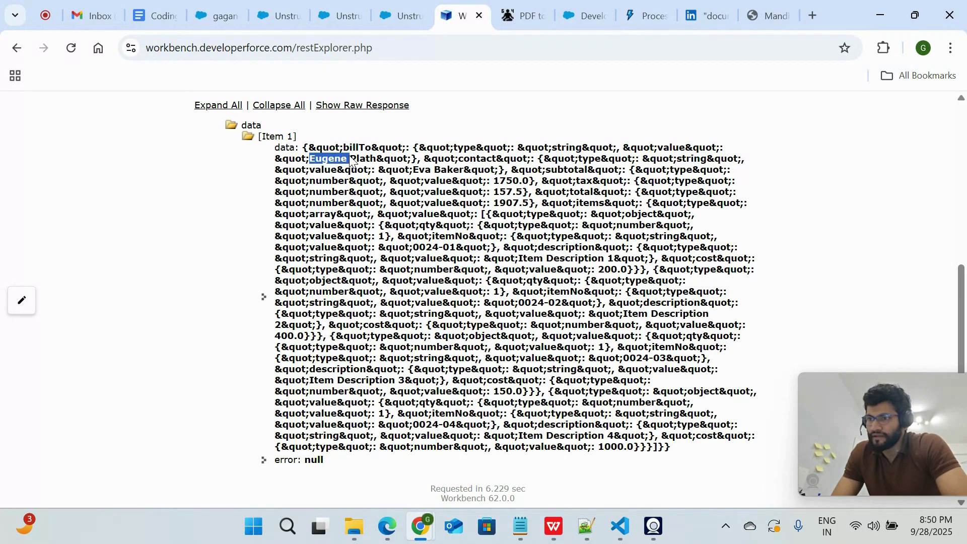
{"action": "left_click_drag", "start_coordinate": [340, 147], "coordinate": [370, 151]}
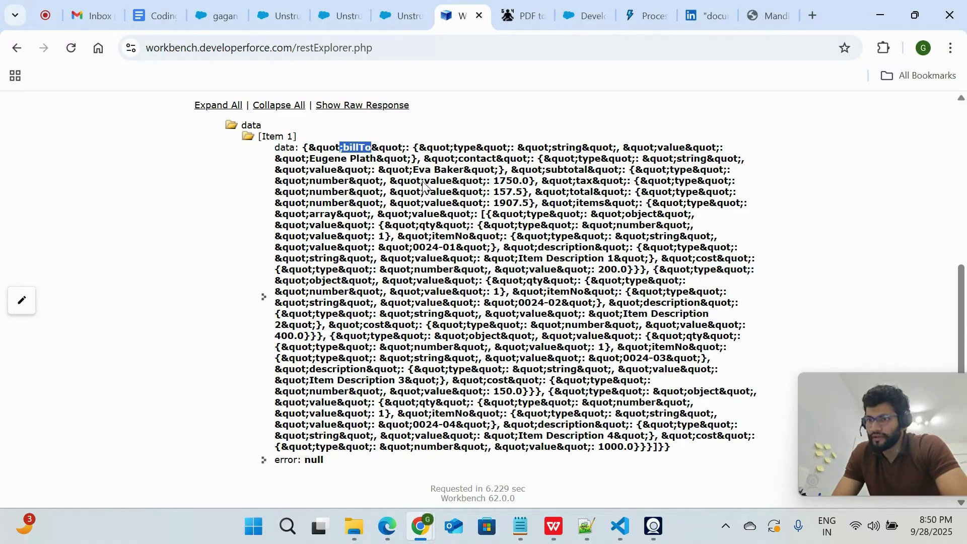
{"action": "left_click_drag", "start_coordinate": [310, 180], "coordinate": [348, 186]}
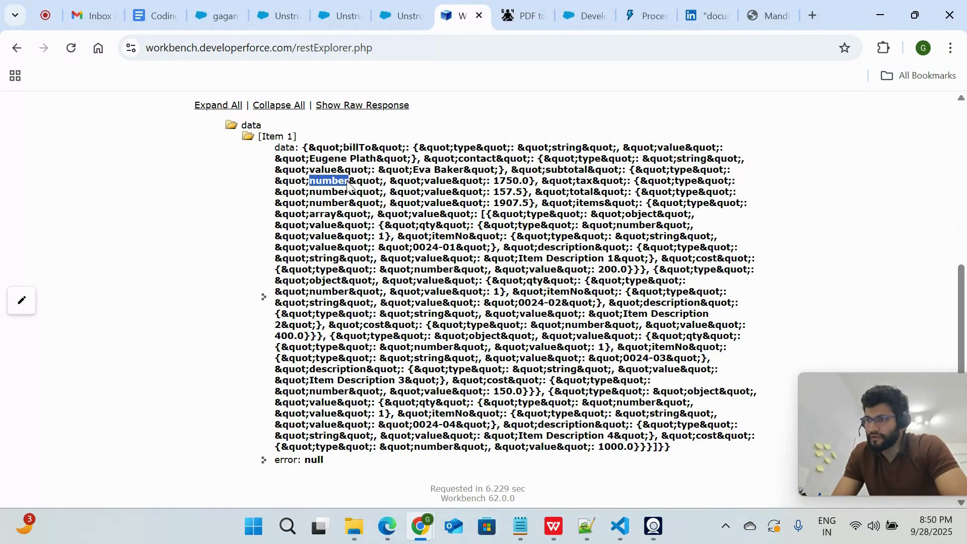
{"action": "left_click", "coordinate": [329, 462]}
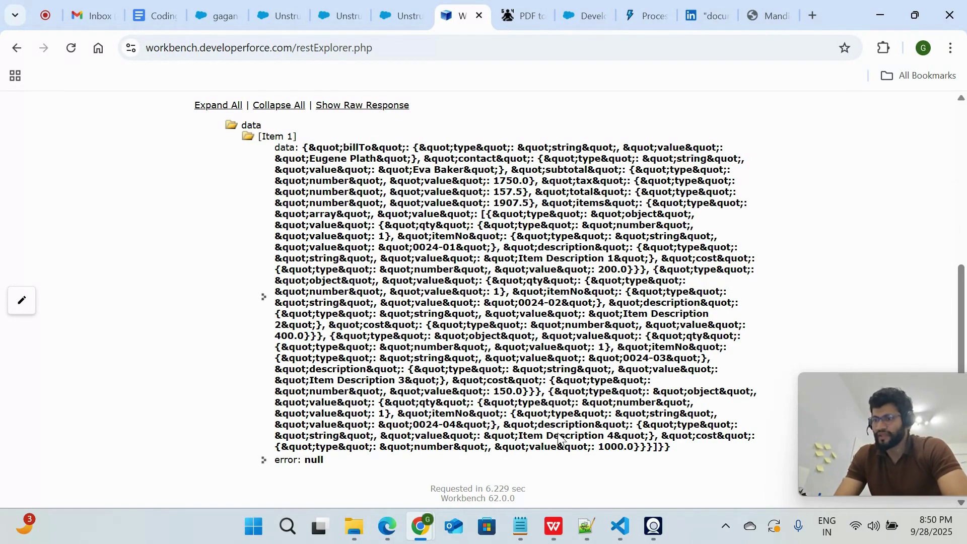
{"action": "left_click_drag", "start_coordinate": [498, 449], "coordinate": [531, 447]}
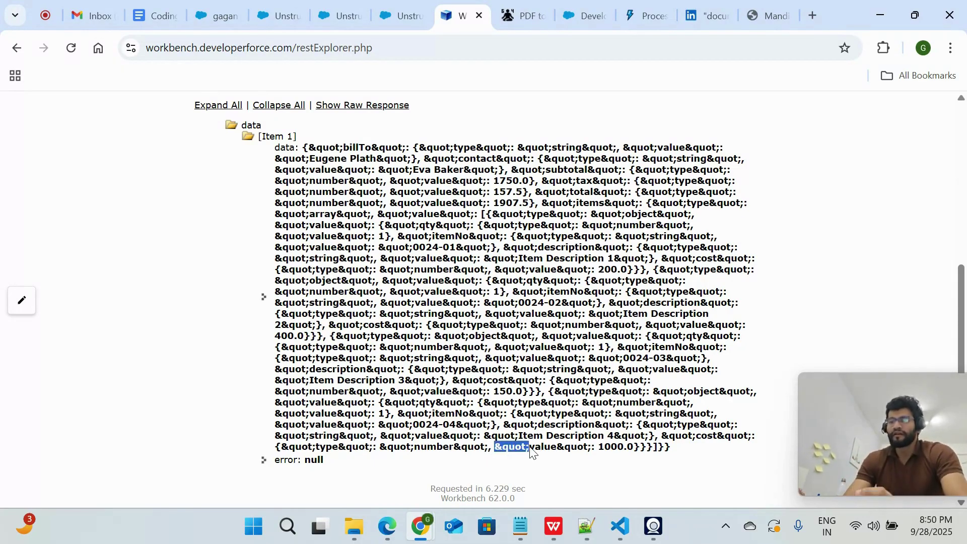
{"action": "scroll", "coordinate": [530, 451], "scroll_direction": "up", "scroll_amount": 1}
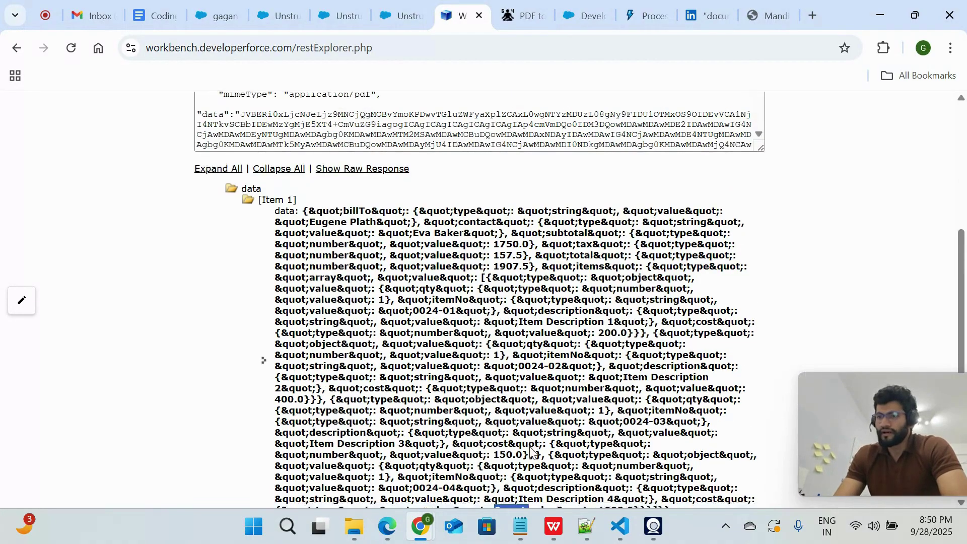
{"action": "scroll", "coordinate": [531, 451], "scroll_direction": "down", "scroll_amount": 1}
- In Notepad++, open DocAI.txt and copy the Apex callout code from the ContentVersion query through the end of the catch block
{"action": "left_click", "coordinate": [586, 526]}
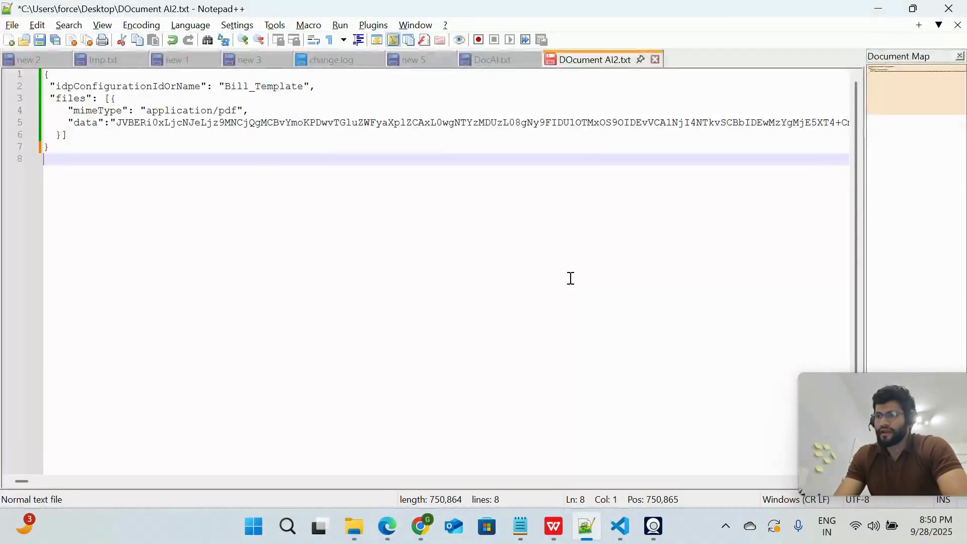
{"action": "left_click", "coordinate": [482, 59]}
{"action": "scroll", "coordinate": [478, 249], "scroll_direction": "up", "scroll_amount": 3}
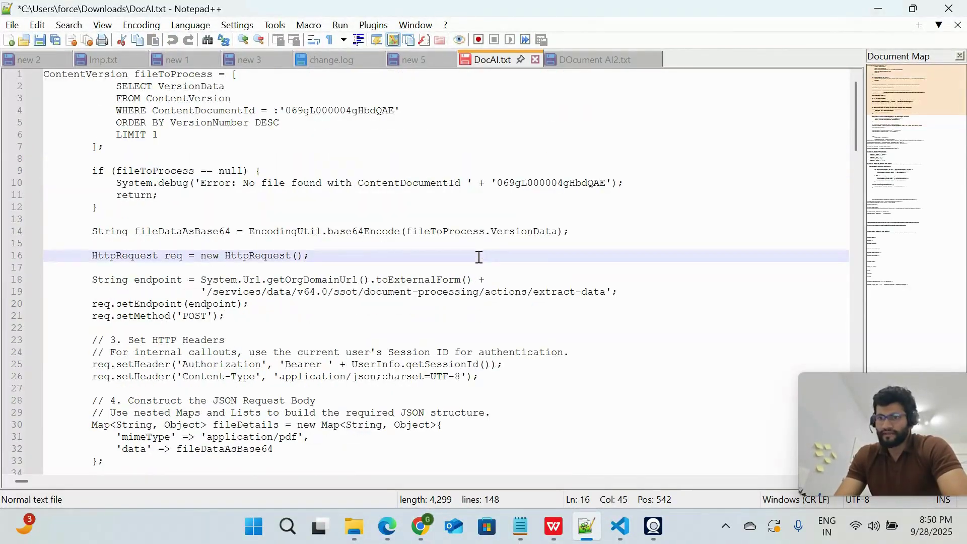
{"action": "left_click_drag", "start_coordinate": [44, 77], "coordinate": [389, 141]}
{"action": "scroll", "coordinate": [387, 141], "scroll_direction": "up", "scroll_amount": 7}
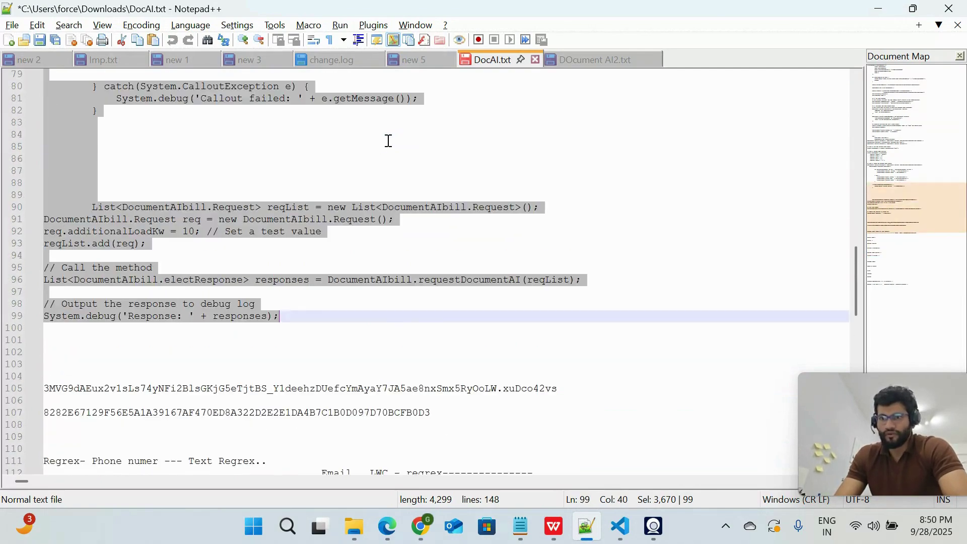
{"action": "key", "text": "shift+Up"}
{"action": "key", "text": "shift+Up"}
{"action": "key", "text": "shift+Up"}
{"action": "key", "text": "shift+Up"}
{"action": "key", "text": "shift+Up"}
{"action": "key", "text": "shift+Up"}
{"action": "key", "text": "shift+Up"}
{"action": "key", "text": "shift+Up"}
{"action": "key", "text": "shift+Up"}
{"action": "key", "text": "shift+Up"}
{"action": "key", "text": "shift+Up"}
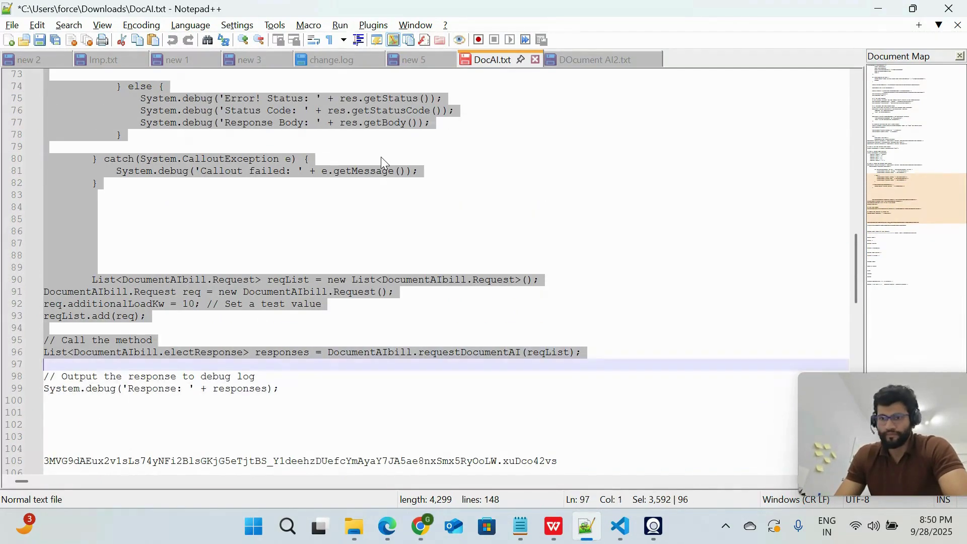
{"action": "key", "text": "shift+Up"}
{"action": "key", "text": "shift+Up"}
{"action": "key", "text": "shift+Up"}
{"action": "key", "text": "shift+Up"}
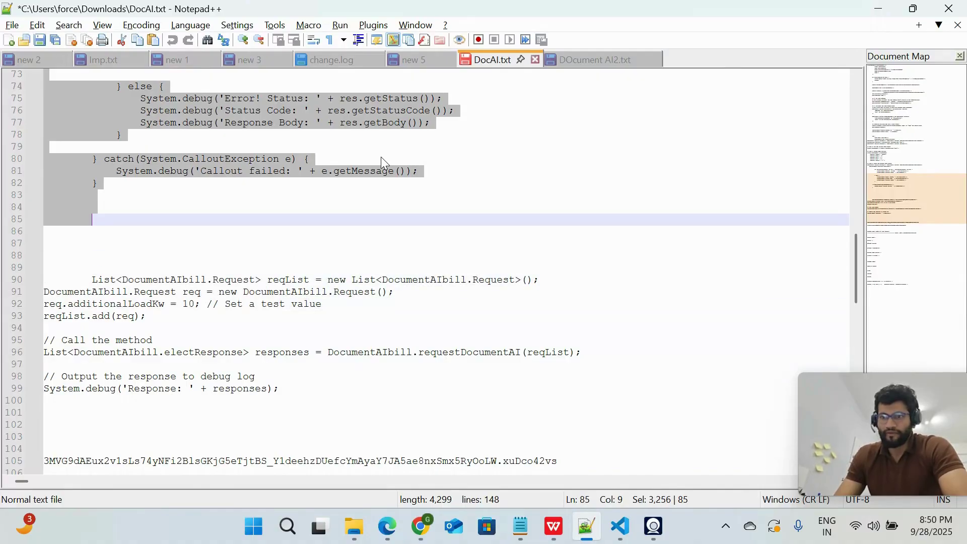
- Switch back to Workbench, open Apex Execute, paste the copied Apex code and enlarge the code box
{"action": "key", "text": "alt+Tab"}
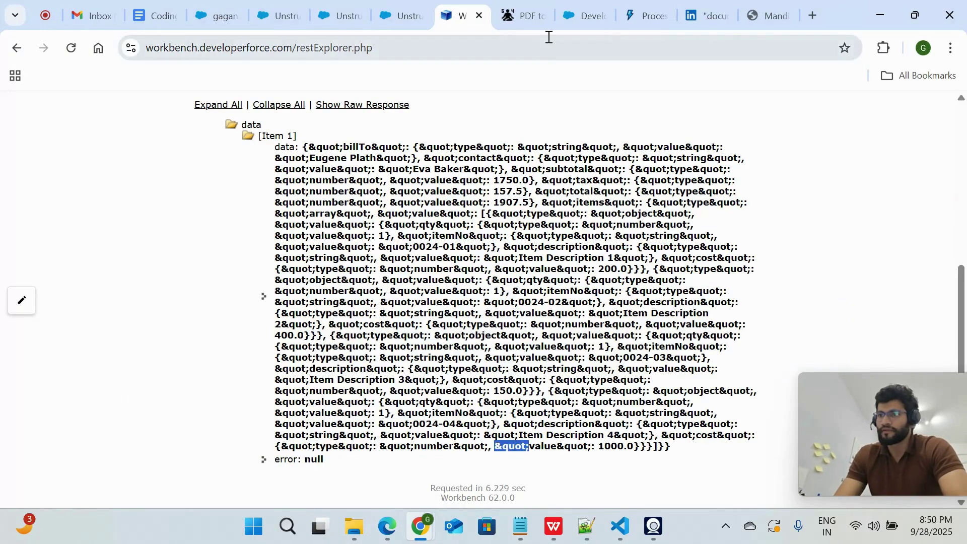
{"action": "left_click", "coordinate": [519, 15]}
{"action": "left_click", "coordinate": [455, 16]}
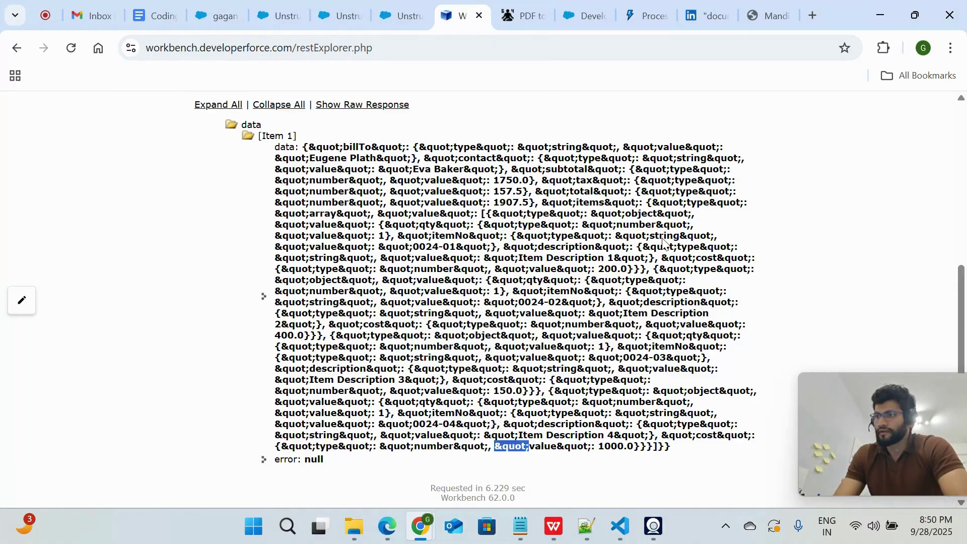
{"action": "scroll", "coordinate": [664, 244], "scroll_direction": "up", "scroll_amount": 5}
{"action": "mouse_move", "coordinate": [660, 111]}
{"action": "left_click", "coordinate": [671, 152]}
{"action": "left_click", "coordinate": [491, 276]}
{"action": "key", "text": "ctrl+a"}
{"action": "key", "text": "ctrl+v"}
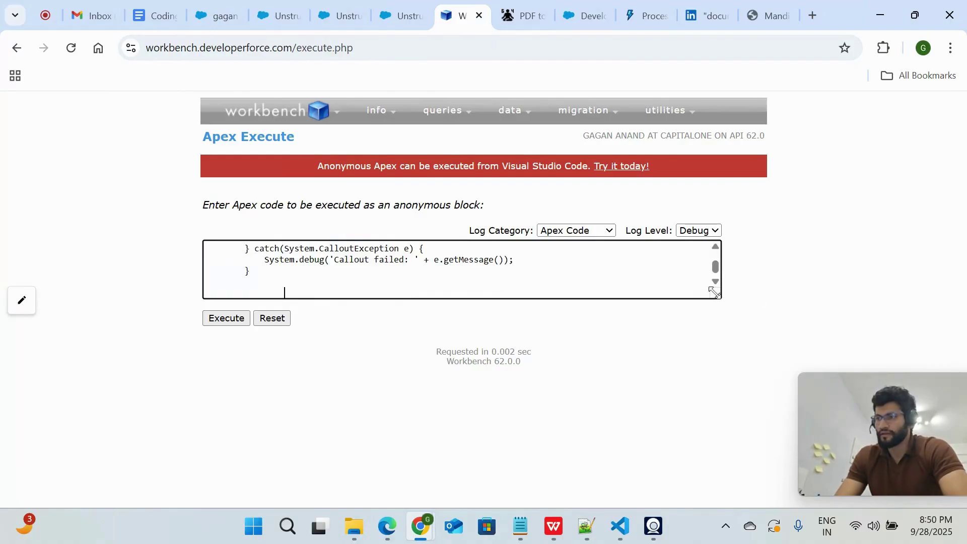
{"action": "left_click_drag", "start_coordinate": [714, 292], "coordinate": [784, 450]}
{"action": "scroll", "coordinate": [550, 371], "scroll_direction": "up", "scroll_amount": 10}
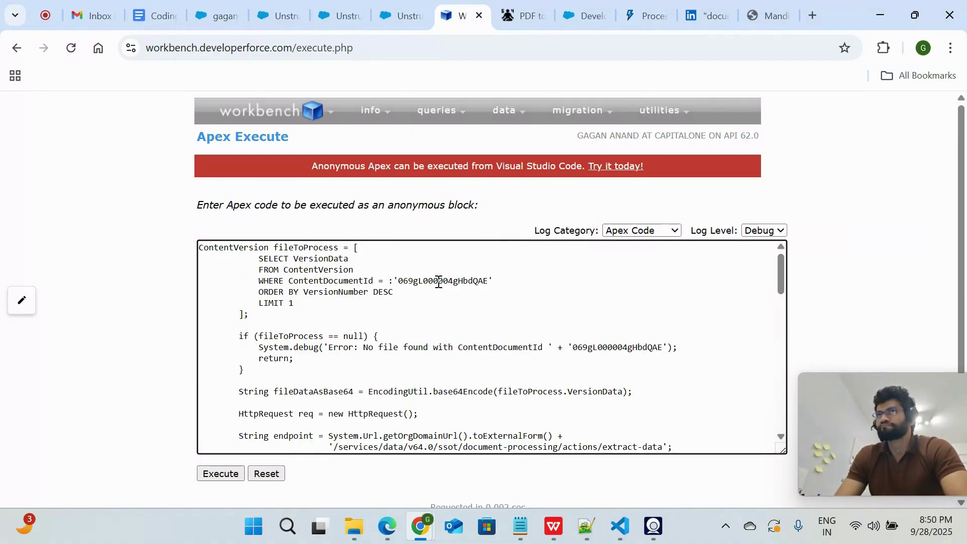
- Highlight the ContentDocumentId value in the WHERE clause of the ContentVersion query
{"action": "left_click", "coordinate": [512, 15]}
{"action": "left_click", "coordinate": [461, 15]}
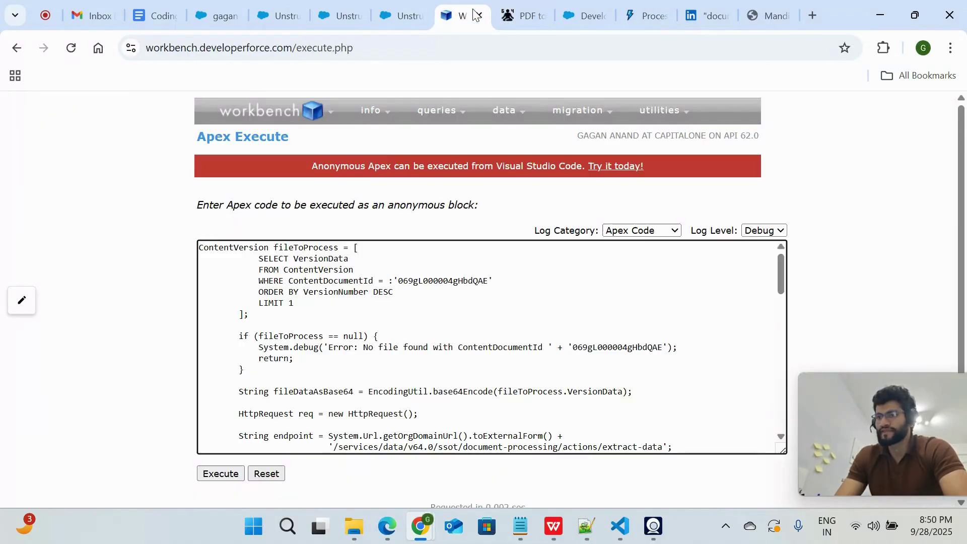
{"action": "double_click", "coordinate": [428, 283]}
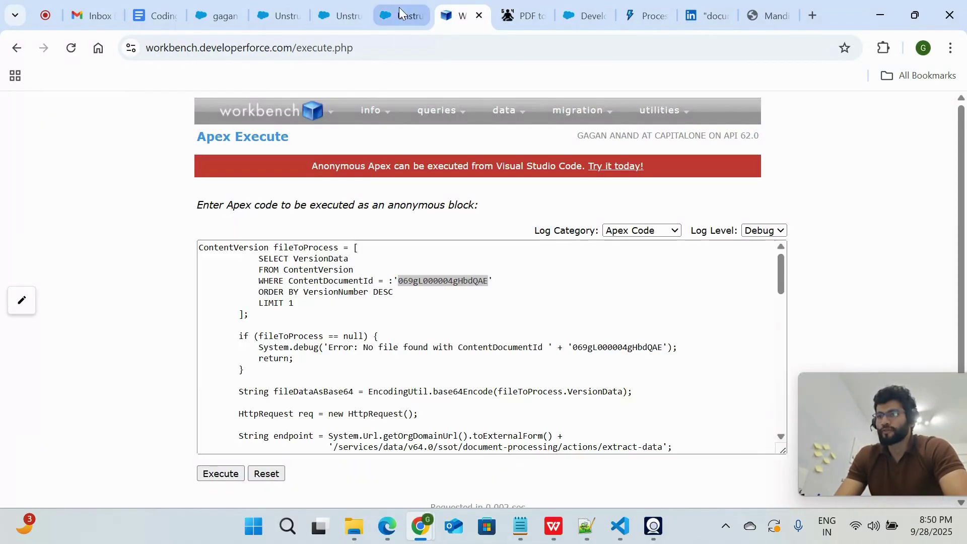
- Go to the Data Cloud Document AI page and open Data Export from Salesforce Inspector Reloaded
{"action": "left_click", "coordinate": [353, 7]}
{"action": "left_click", "coordinate": [960, 187]}
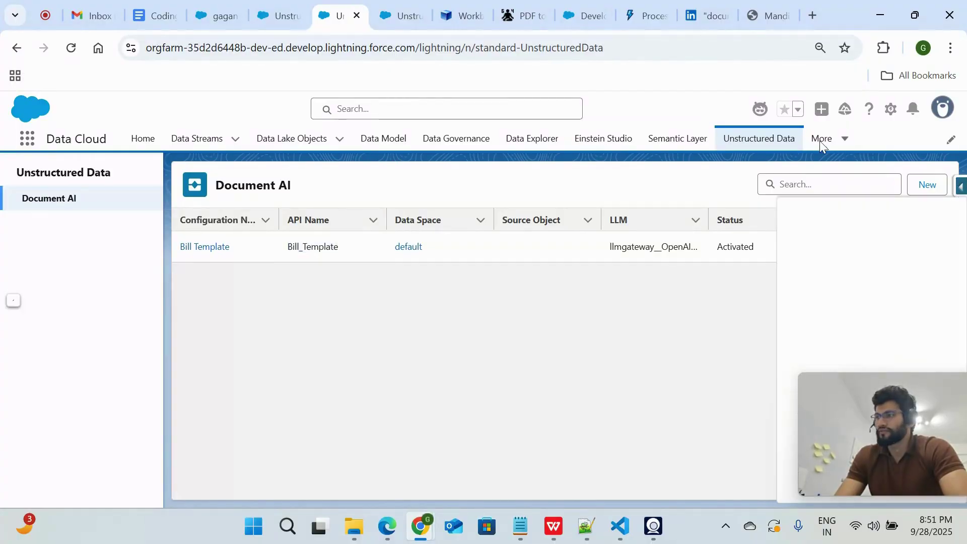
{"action": "left_click", "coordinate": [286, 7]}
{"action": "left_click", "coordinate": [961, 187]}
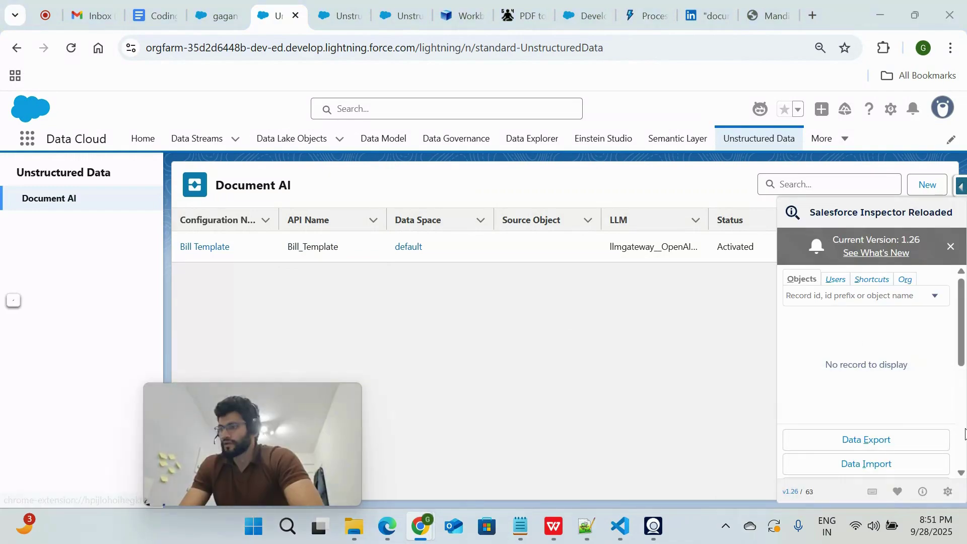
{"action": "scroll", "coordinate": [893, 416], "scroll_direction": "down", "scroll_amount": 2}
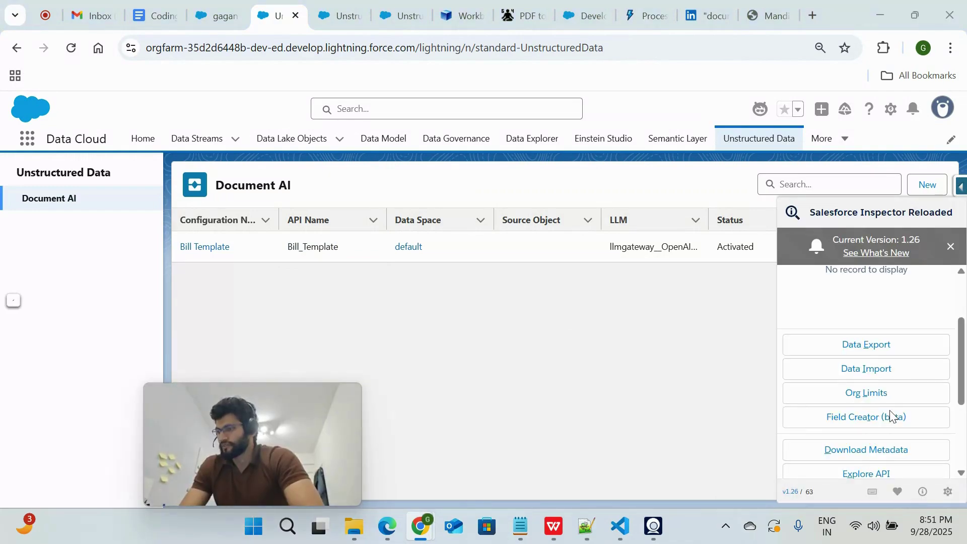
{"action": "left_click", "coordinate": [893, 346]}
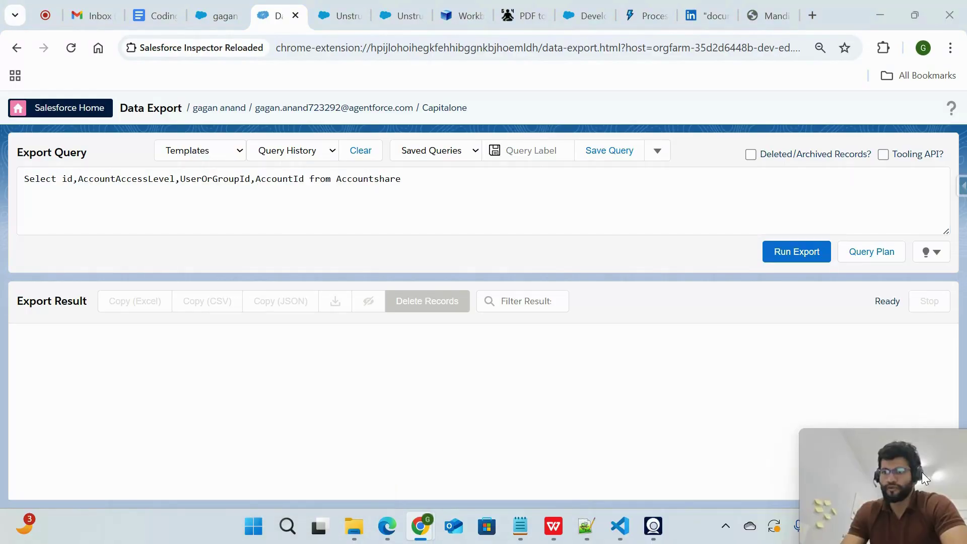
- Load the query "select id from ContentDocument" from the query history and run the export
{"action": "left_click", "coordinate": [323, 153]}
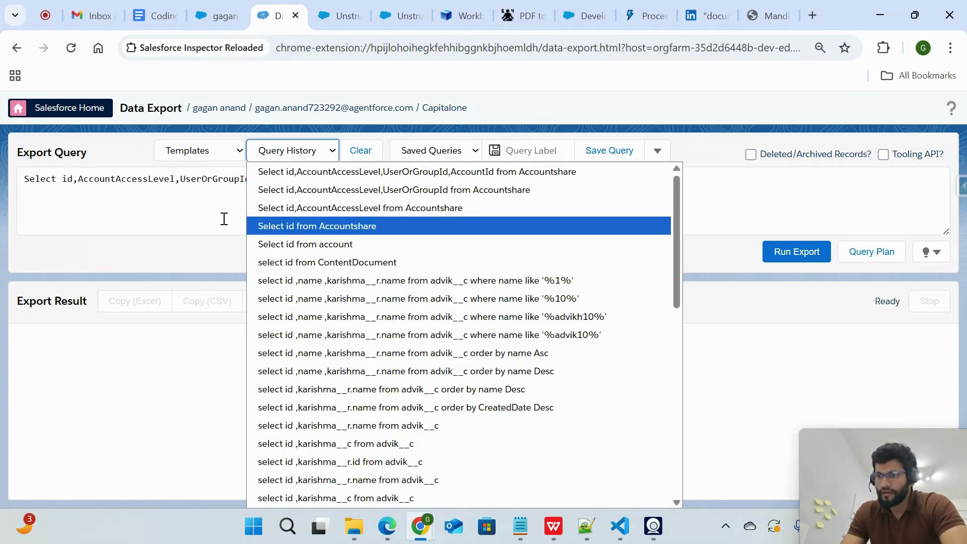
{"action": "left_click", "coordinate": [300, 262]}
{"action": "left_click", "coordinate": [668, 254]}
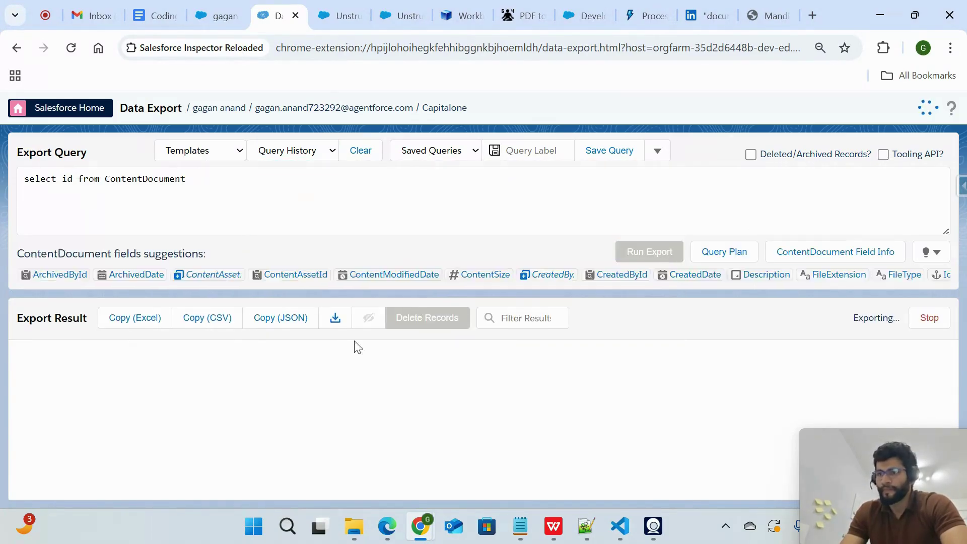
- View the first exported ContentDocument record in Salesforce and close it to return to the export results
{"action": "scroll", "coordinate": [202, 363], "scroll_direction": "down", "scroll_amount": 2}
{"action": "scroll", "coordinate": [227, 367], "scroll_direction": "up", "scroll_amount": 2}
{"action": "scroll", "coordinate": [353, 386], "scroll_direction": "down", "scroll_amount": 1}
{"action": "scroll", "coordinate": [427, 396], "scroll_direction": "up", "scroll_amount": 1}
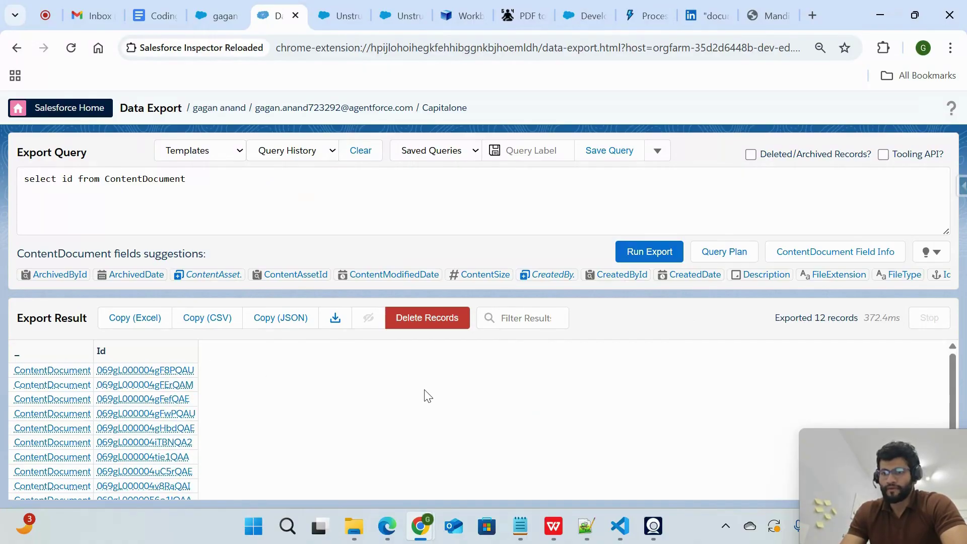
{"action": "left_click", "coordinate": [172, 372]}
{"action": "left_click", "coordinate": [174, 434]}
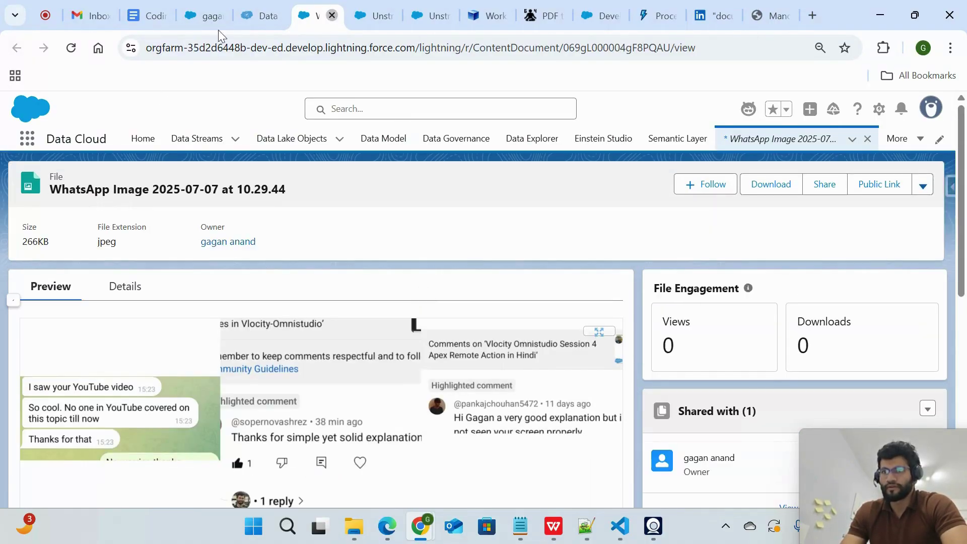
{"action": "left_click", "coordinate": [332, 15]}
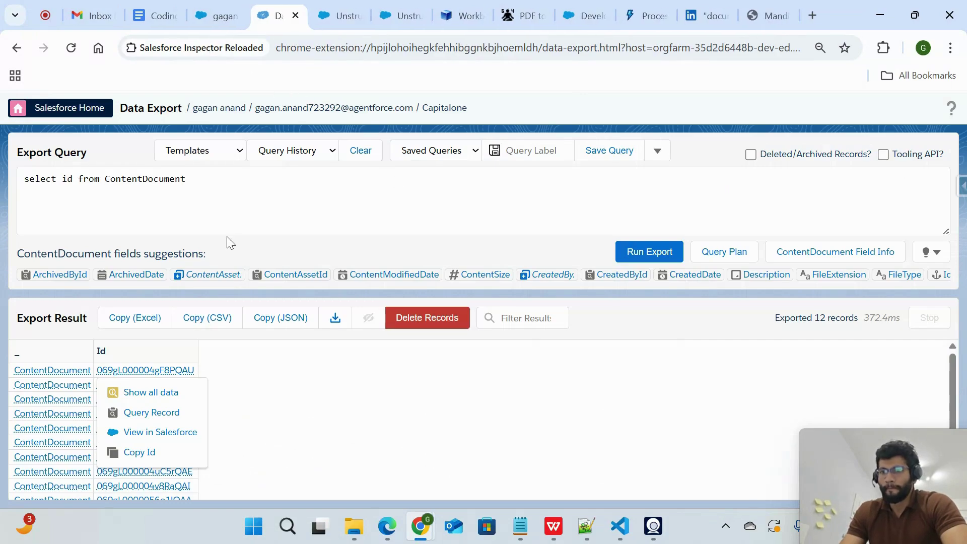
- Open the exported ContentDocument record 069gL000004gHbdQAE in Salesforce and look through its PDF invoice preview
{"action": "left_click", "coordinate": [324, 382]}
{"action": "left_click", "coordinate": [170, 433]}
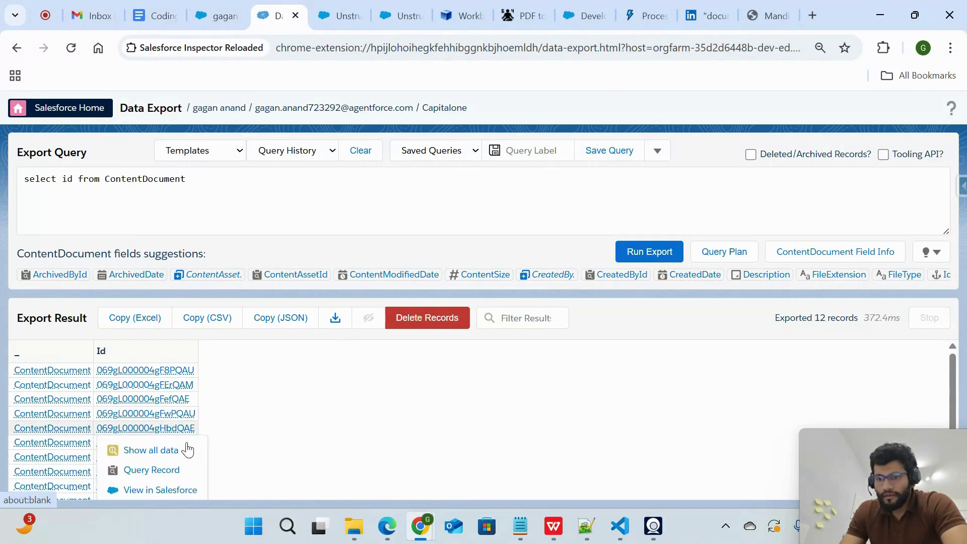
{"action": "left_click", "coordinate": [174, 489]}
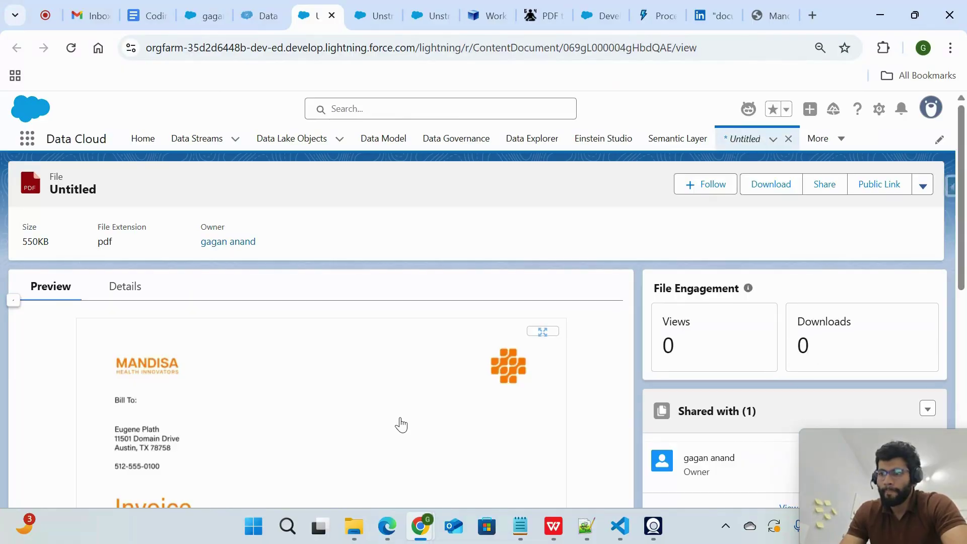
{"action": "scroll", "coordinate": [402, 424], "scroll_direction": "down", "scroll_amount": 2}
{"action": "scroll", "coordinate": [400, 424], "scroll_direction": "down", "scroll_amount": 4}
{"action": "scroll", "coordinate": [400, 423], "scroll_direction": "up", "scroll_amount": 6}
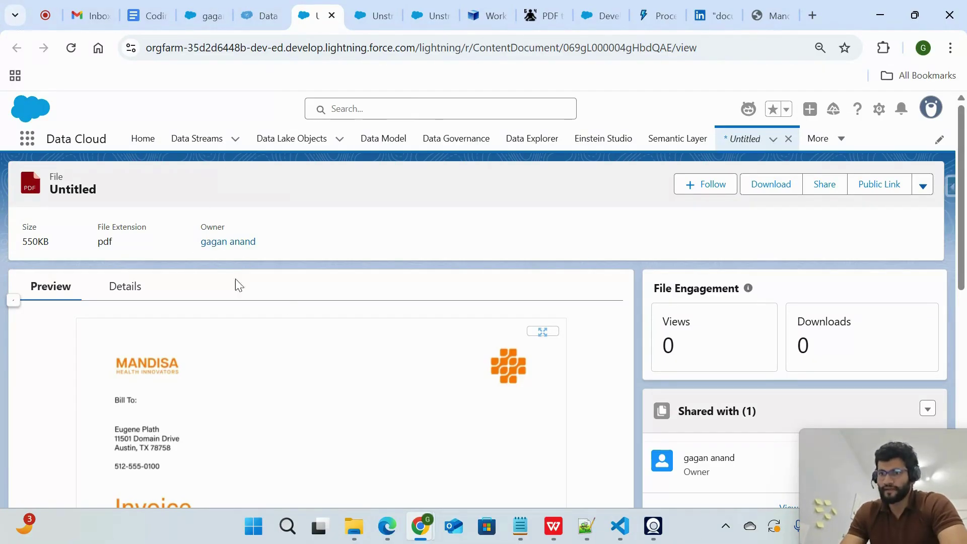
- Select the record's web address, return to Workbench and highlight the ContentVersion query and its ContentDocumentId value
{"action": "double_click", "coordinate": [630, 47]}
{"action": "left_click", "coordinate": [484, 16]}
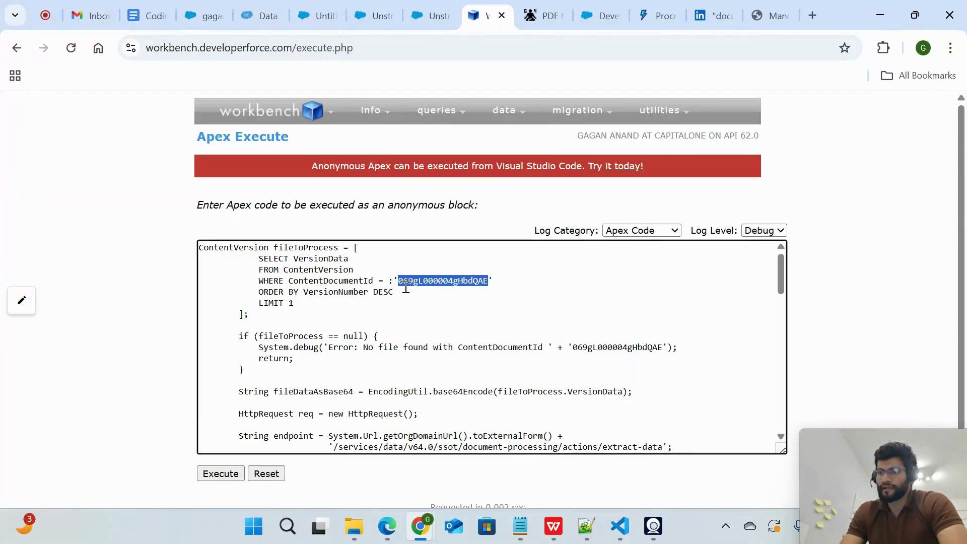
{"action": "left_click_drag", "start_coordinate": [301, 303], "coordinate": [236, 250]}
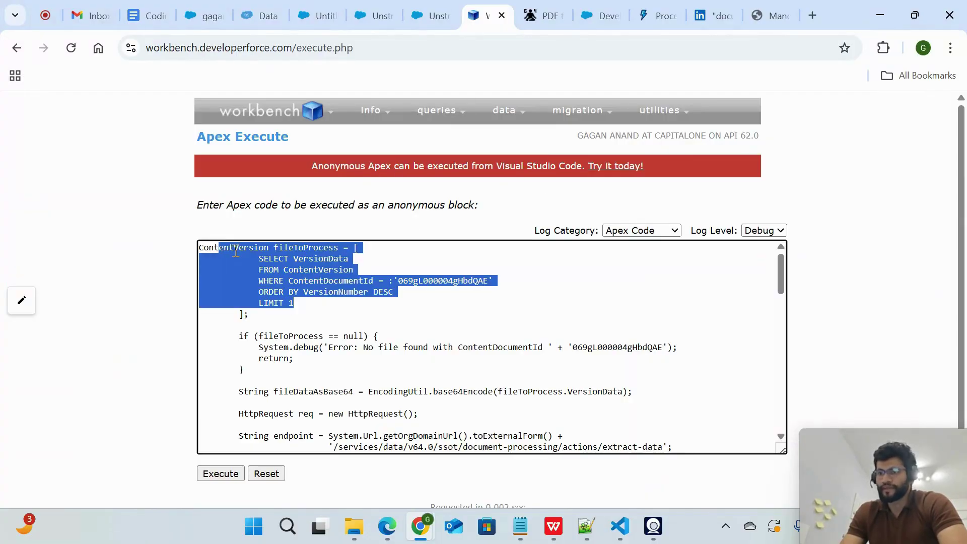
{"action": "double_click", "coordinate": [469, 280]}
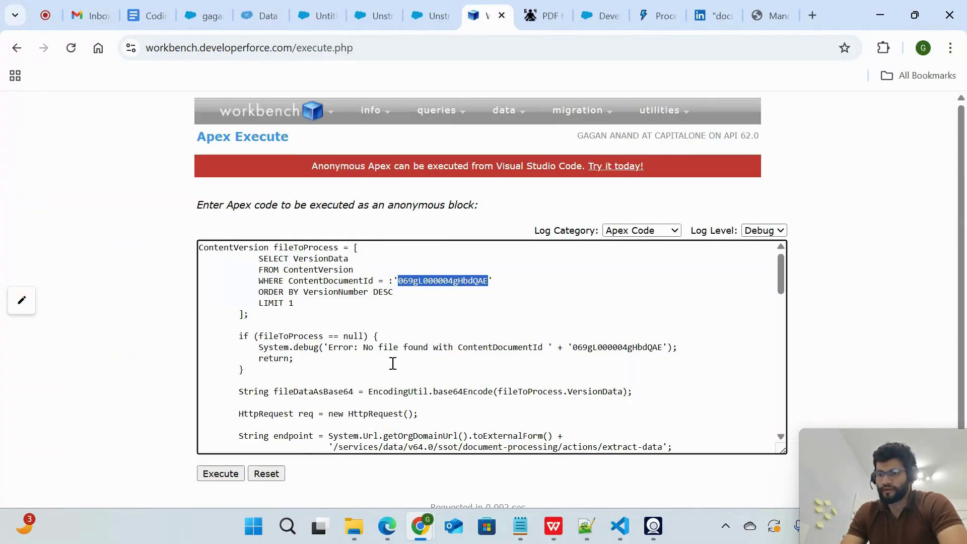
{"action": "scroll", "coordinate": [394, 359], "scroll_direction": "down", "scroll_amount": 1}
{"action": "scroll", "coordinate": [324, 286], "scroll_direction": "up", "scroll_amount": 1}
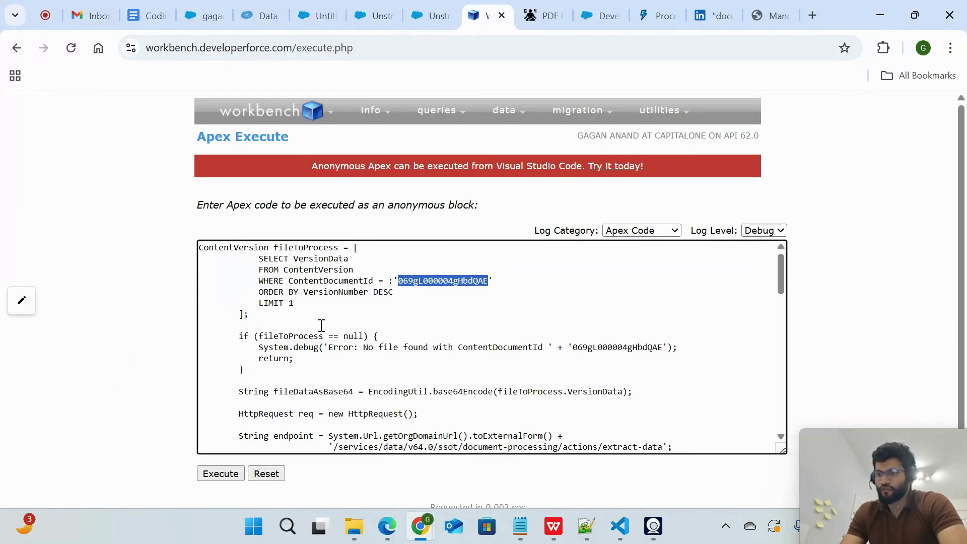
- Highlight the ContentVersion query and the base64Encode line, and compare with the online PDF to Base64 converter page
{"action": "left_click_drag", "start_coordinate": [235, 392], "coordinate": [606, 383]}
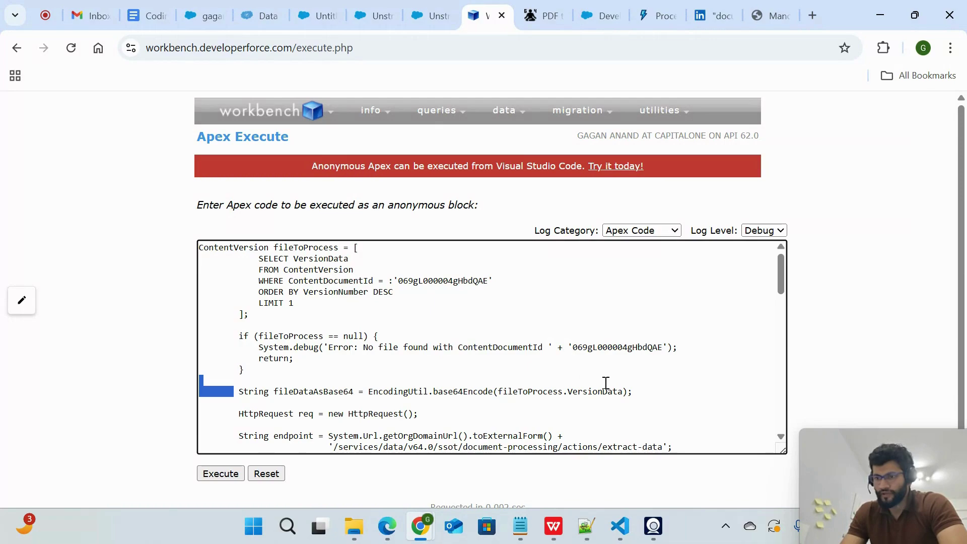
{"action": "double_click", "coordinate": [402, 392]}
{"action": "double_click", "coordinate": [453, 398]}
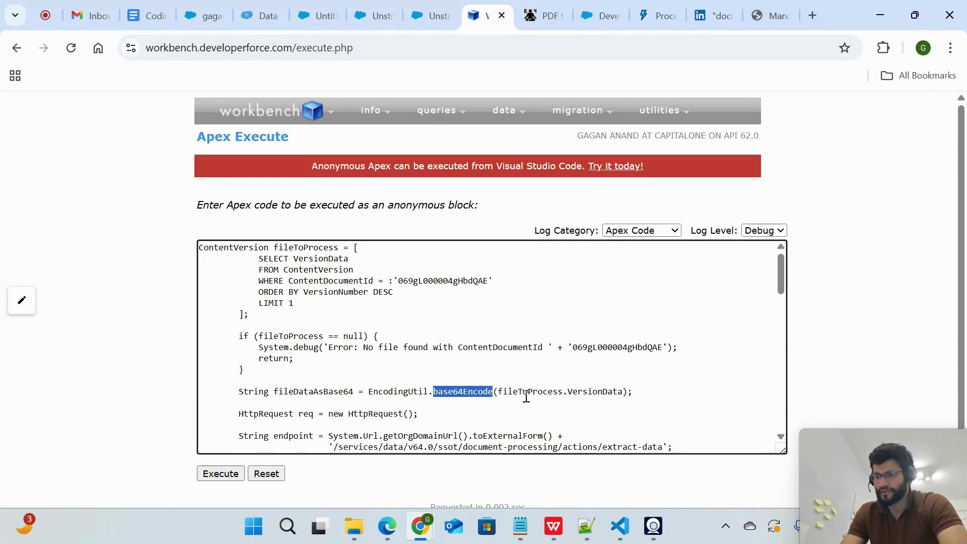
{"action": "left_click_drag", "start_coordinate": [262, 314], "coordinate": [189, 250]}
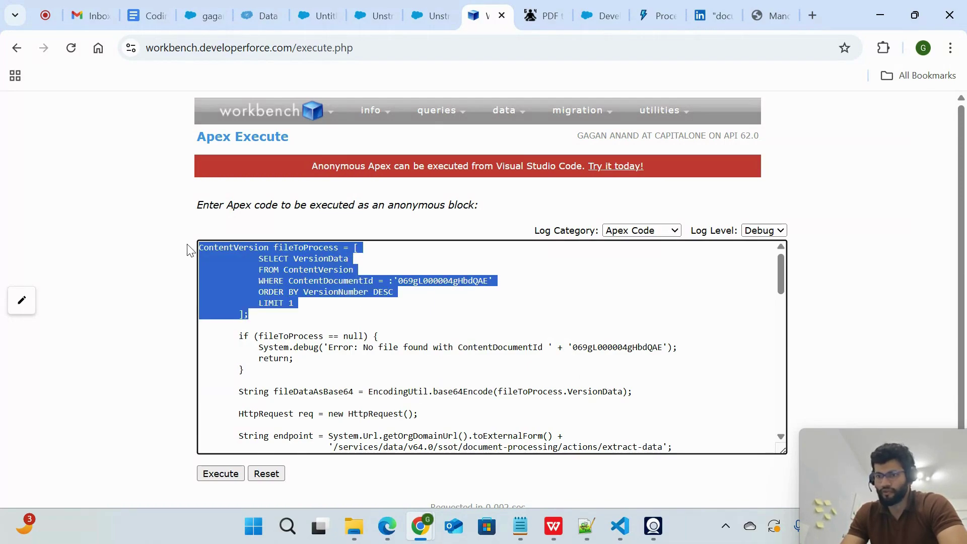
{"action": "left_click_drag", "start_coordinate": [647, 395], "coordinate": [264, 393]}
{"action": "left_click", "coordinate": [538, 22]}
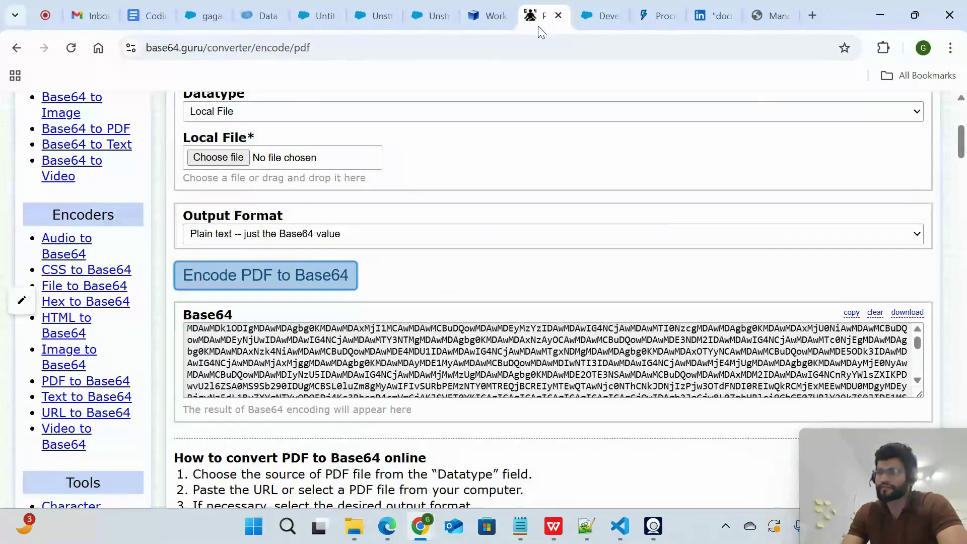
{"action": "left_click", "coordinate": [476, 21]}
- Highlight the extract-data endpoint assignment in the Apex code and review the POST method and HTTP header lines
{"action": "scroll", "coordinate": [539, 357], "scroll_direction": "down", "scroll_amount": 3}
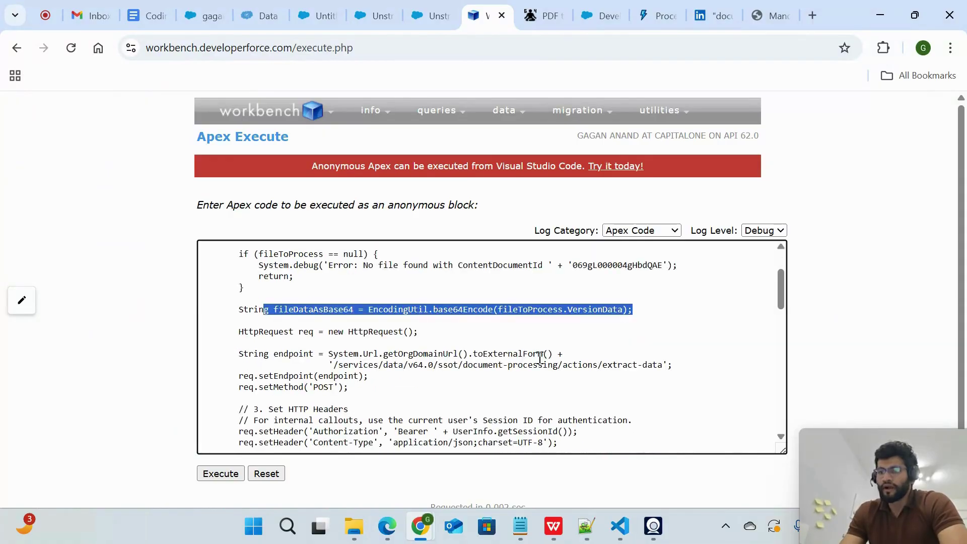
{"action": "left_click_drag", "start_coordinate": [238, 292], "coordinate": [665, 298]}
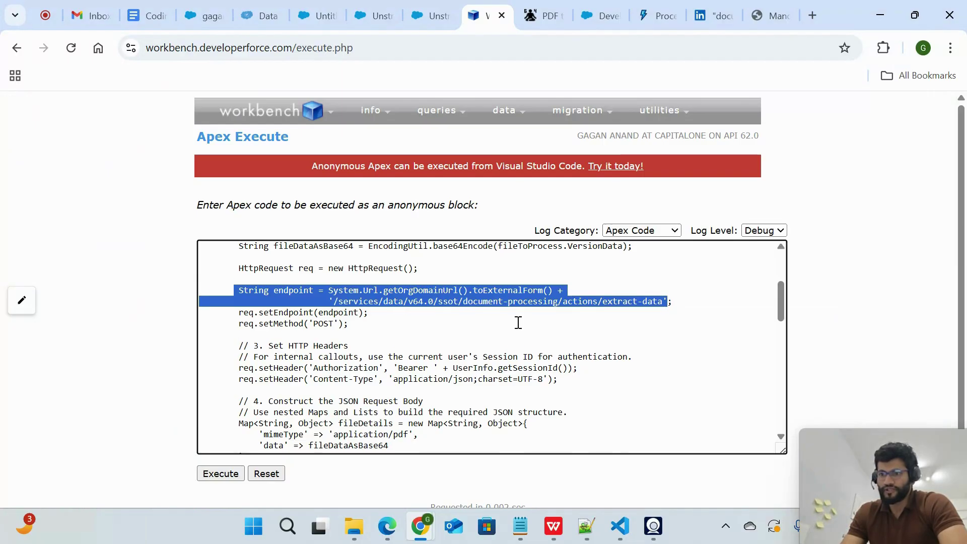
{"action": "scroll", "coordinate": [519, 323], "scroll_direction": "down", "scroll_amount": 1}
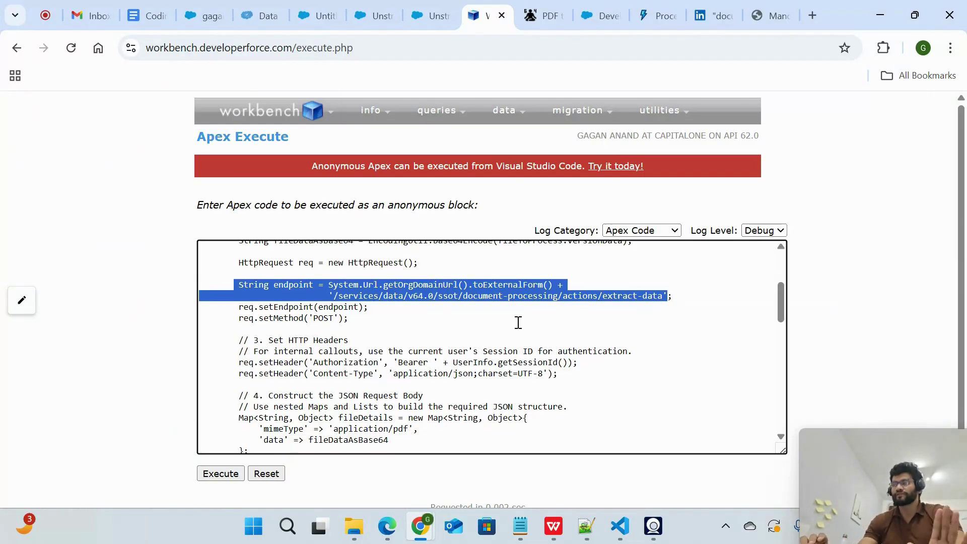
{"action": "scroll", "coordinate": [518, 323], "scroll_direction": "down", "scroll_amount": 1}
{"action": "scroll", "coordinate": [518, 322], "scroll_direction": "down", "scroll_amount": 2}
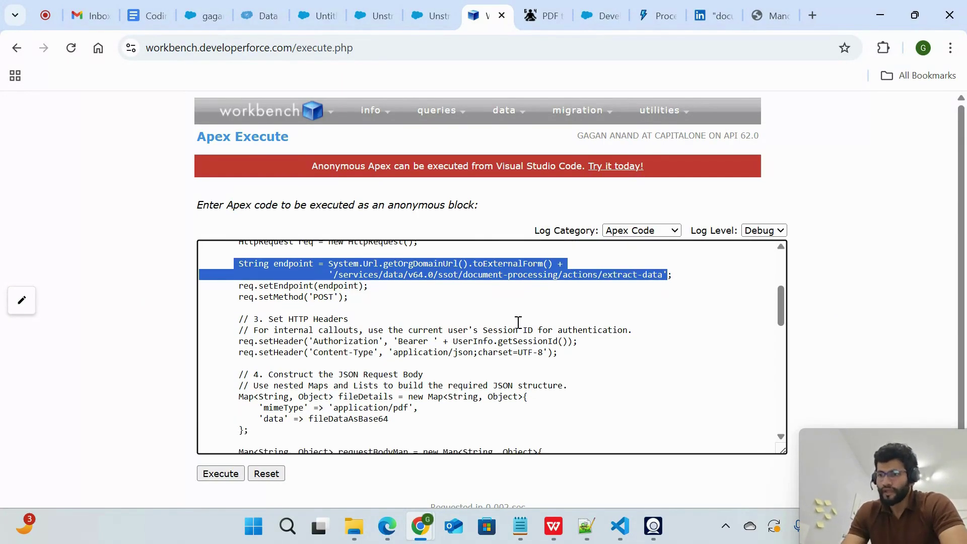
{"action": "scroll", "coordinate": [519, 323], "scroll_direction": "down", "scroll_amount": 3}
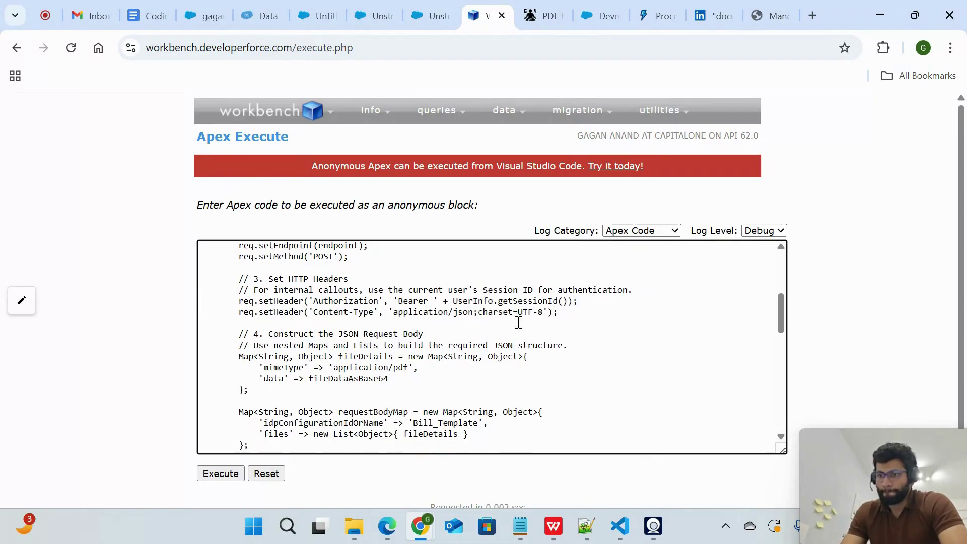
- Highlight the fileDetails and requestBodyMap maps, including the mimeType and data entries with the fileDataAsBase64 value
{"action": "left_click_drag", "start_coordinate": [229, 331], "coordinate": [535, 400]}
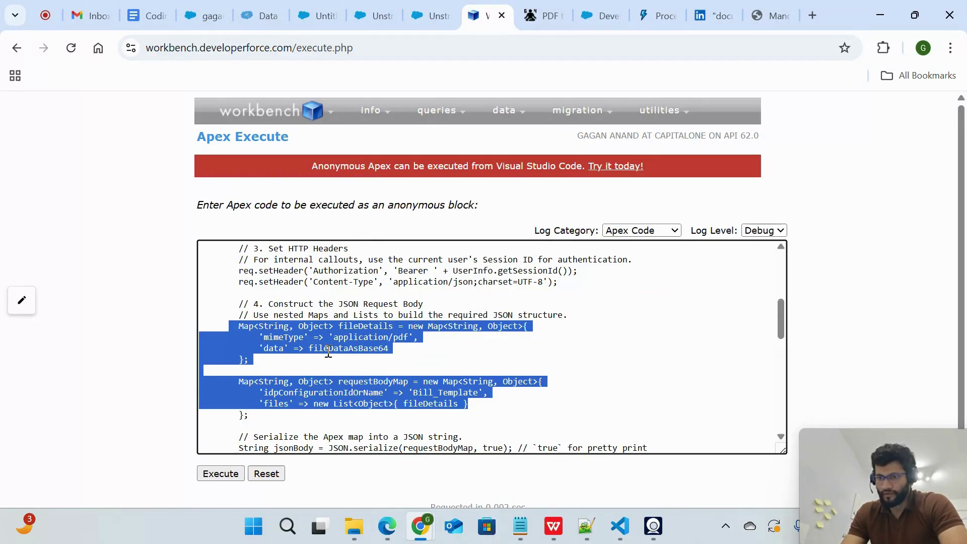
{"action": "double_click", "coordinate": [282, 336]}
{"action": "double_click", "coordinate": [360, 337]}
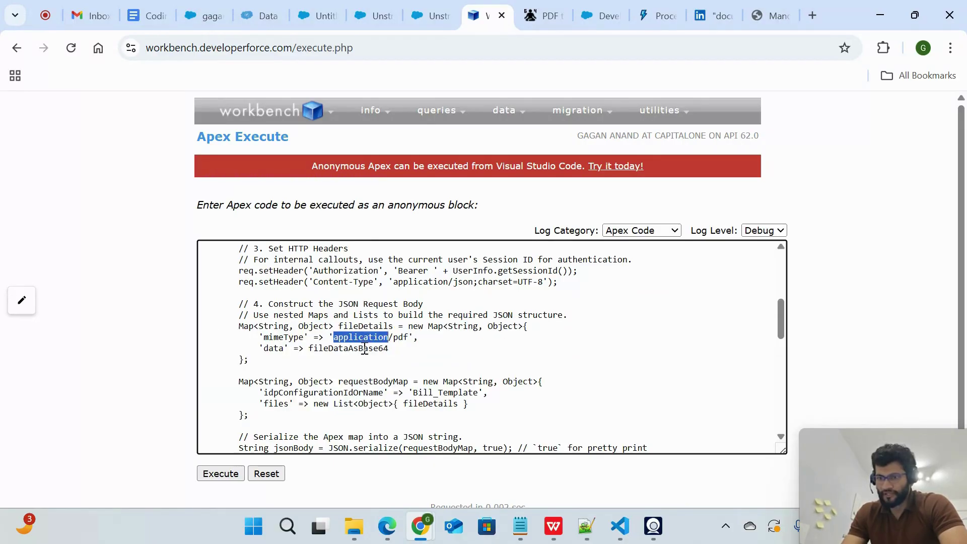
{"action": "double_click", "coordinate": [279, 349]}
{"action": "left_click_drag", "start_coordinate": [309, 348], "coordinate": [396, 349]}
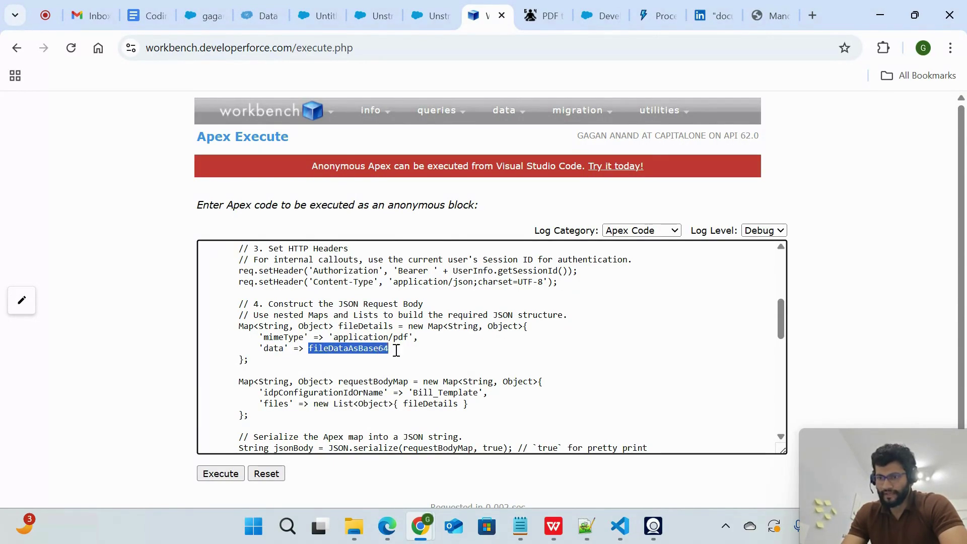
- Review how the Apex code goes from the ContentVersion query through the endpoint and headers to the JSON request body
{"action": "scroll", "coordinate": [396, 350], "scroll_direction": "up", "scroll_amount": 1}
{"action": "scroll", "coordinate": [396, 350], "scroll_direction": "up", "scroll_amount": 5}
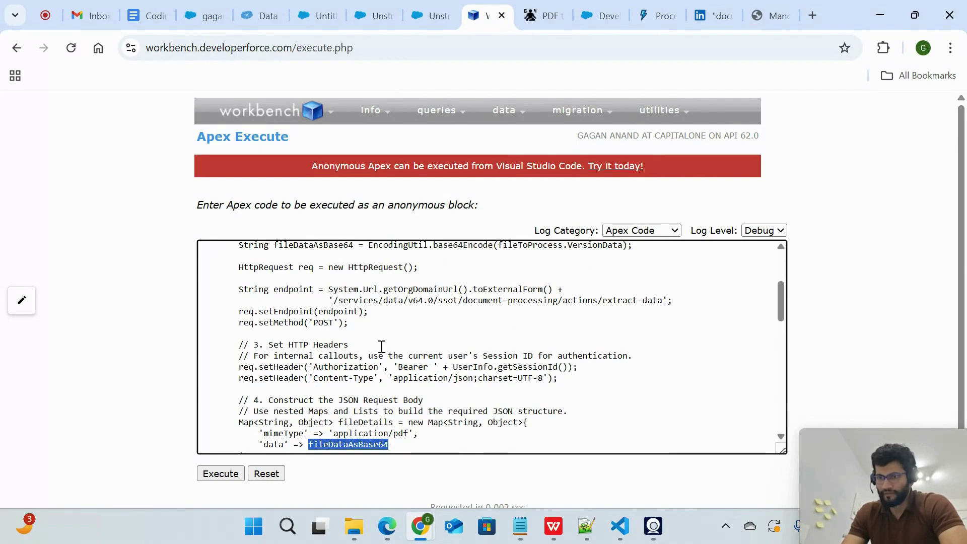
{"action": "scroll", "coordinate": [382, 347], "scroll_direction": "up", "scroll_amount": 1}
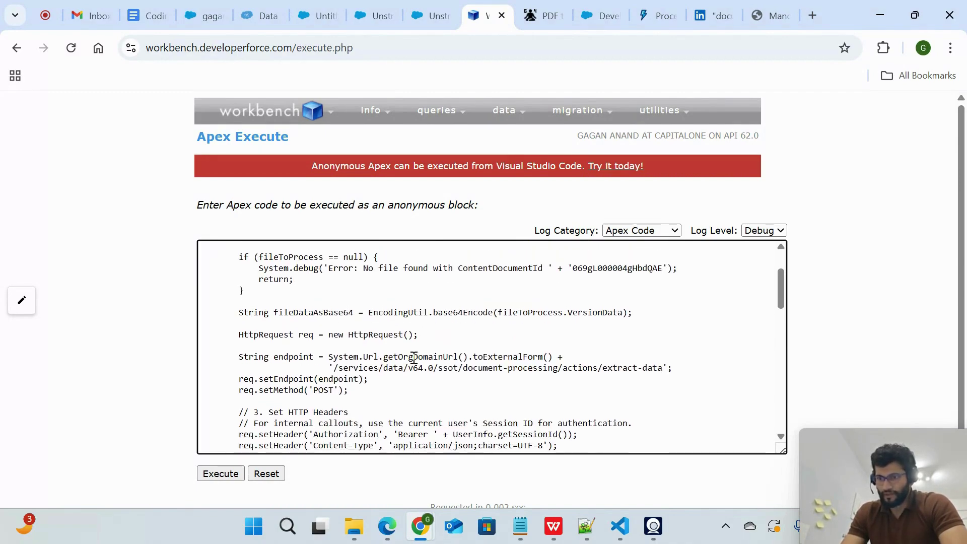
{"action": "scroll", "coordinate": [413, 356], "scroll_direction": "up", "scroll_amount": 3}
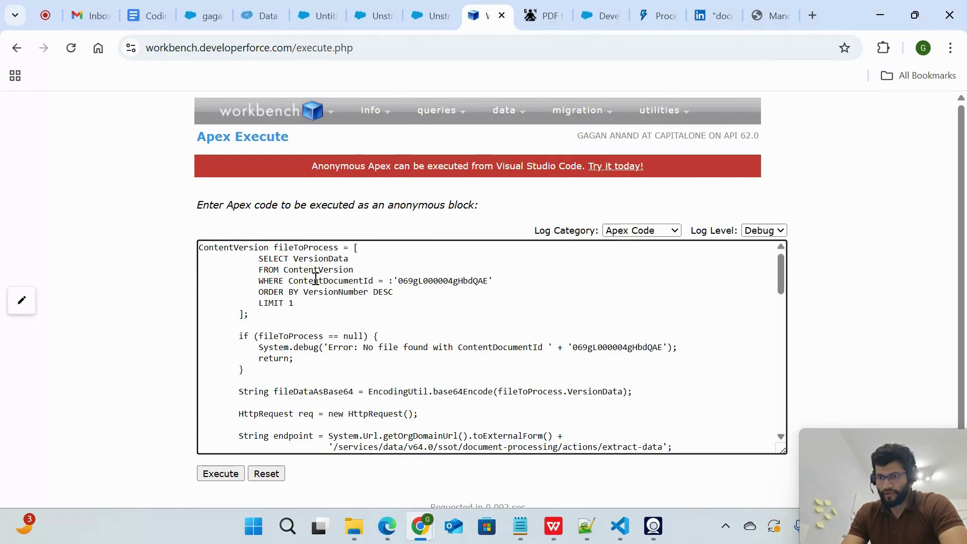
{"action": "scroll", "coordinate": [319, 285], "scroll_direction": "down", "scroll_amount": 3}
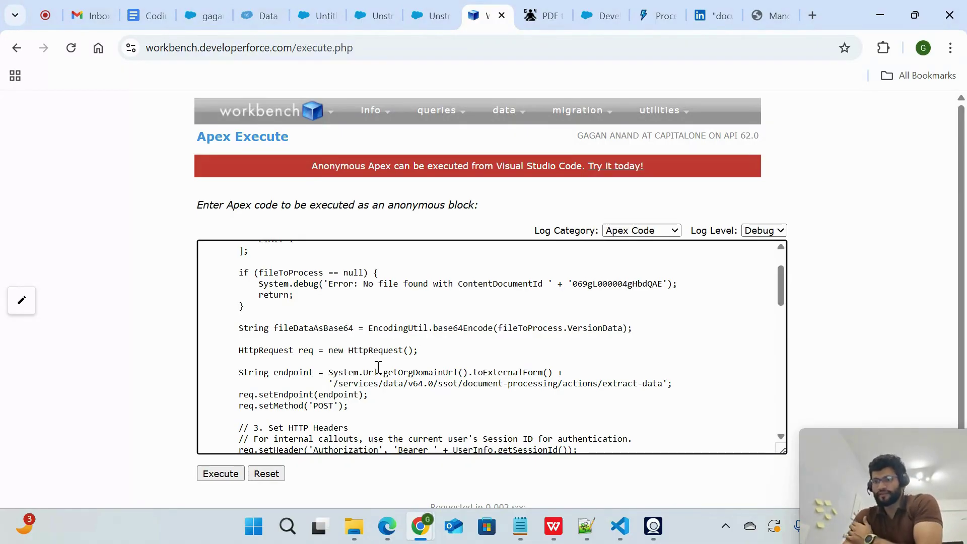
{"action": "scroll", "coordinate": [378, 367], "scroll_direction": "down", "scroll_amount": 2}
{"action": "scroll", "coordinate": [378, 367], "scroll_direction": "down", "scroll_amount": 2}
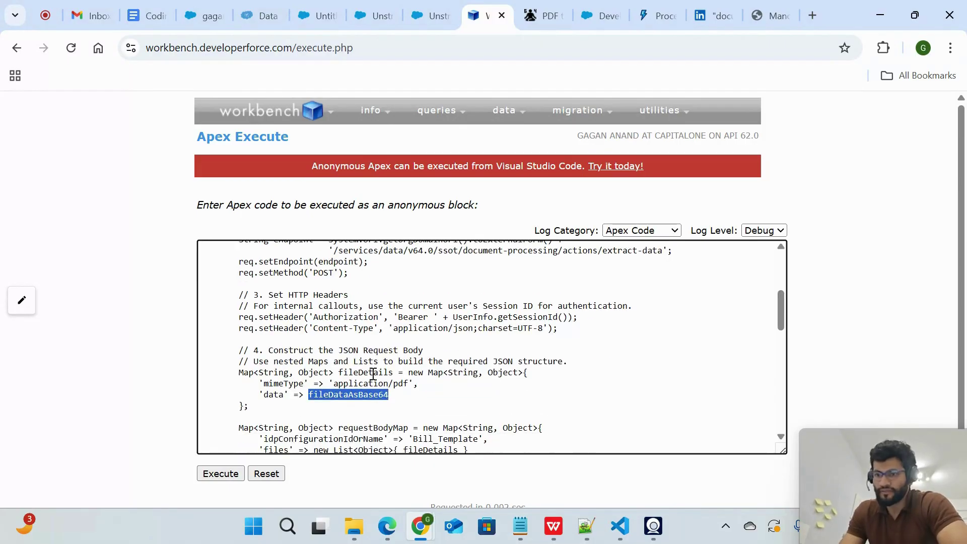
{"action": "scroll", "coordinate": [315, 398], "scroll_direction": "down", "scroll_amount": 1}
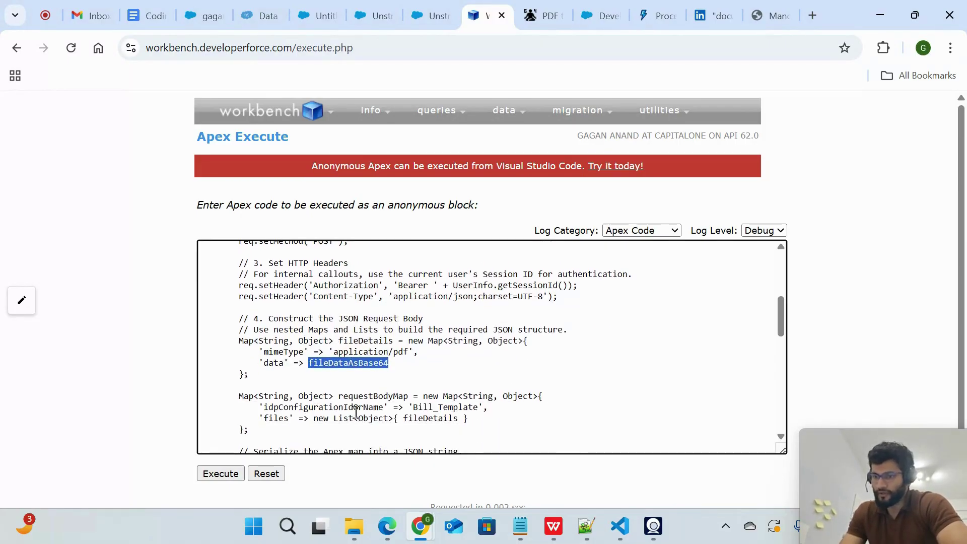
{"action": "scroll", "coordinate": [357, 413], "scroll_direction": "up", "scroll_amount": 1}
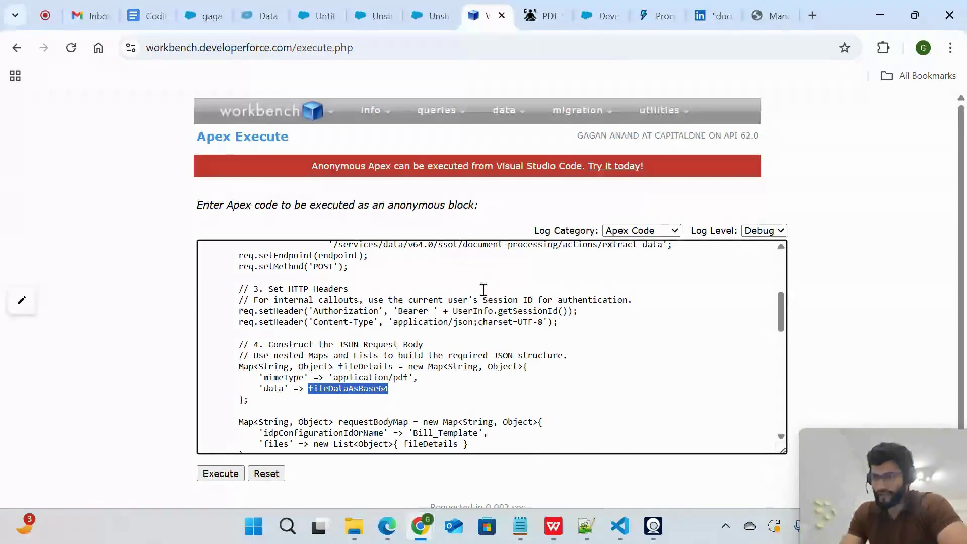
- Highlight the replace calls that decode HTML entities and review the finalJson parsing, status checks and debug statements
{"action": "scroll", "coordinate": [480, 306], "scroll_direction": "down", "scroll_amount": 3}
{"action": "scroll", "coordinate": [480, 306], "scroll_direction": "down", "scroll_amount": 12}
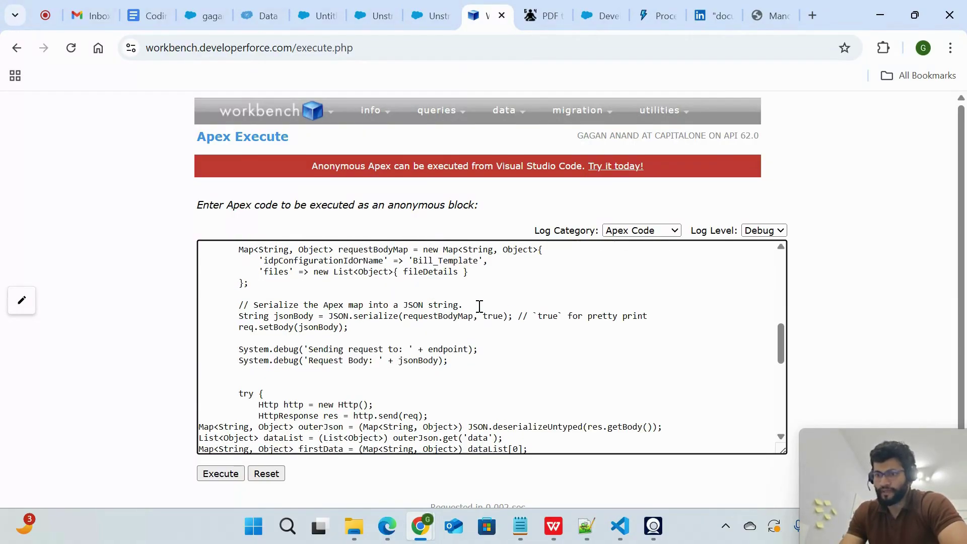
{"action": "scroll", "coordinate": [479, 307], "scroll_direction": "up", "scroll_amount": 1}
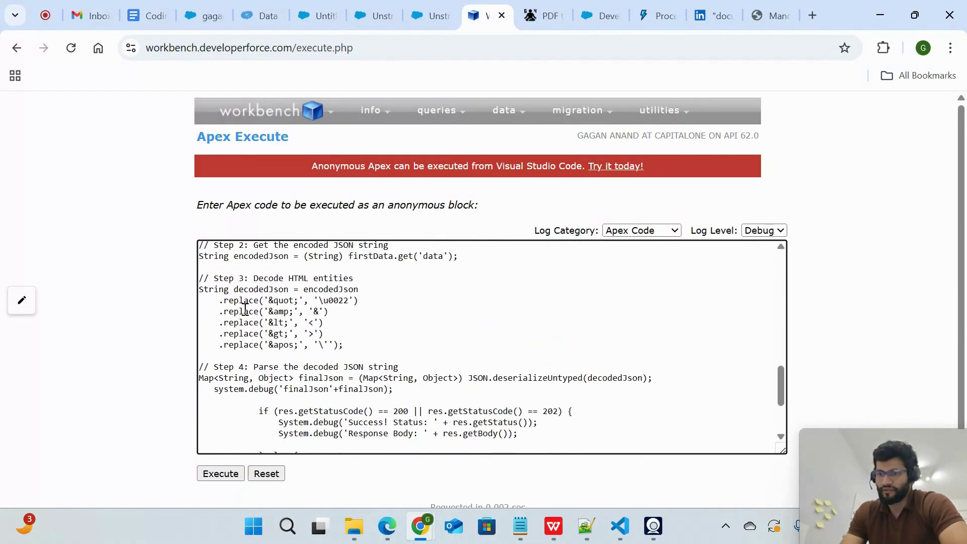
{"action": "left_click_drag", "start_coordinate": [218, 303], "coordinate": [328, 348]}
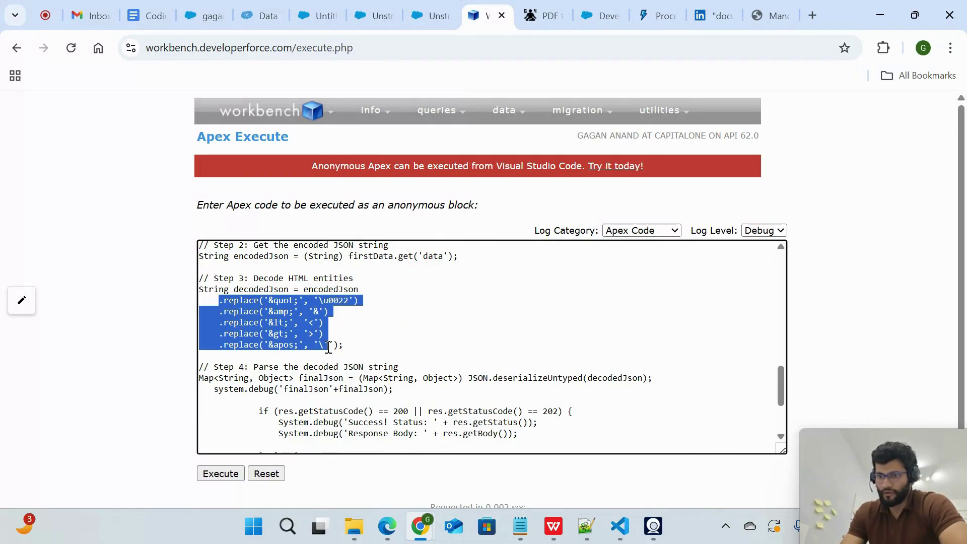
{"action": "left_click", "coordinate": [215, 301]}
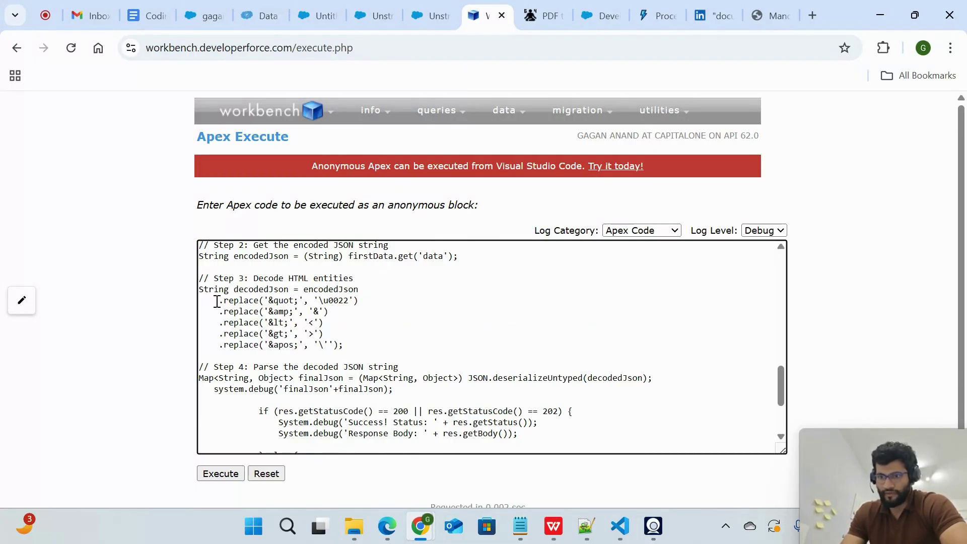
{"action": "left_click_drag", "start_coordinate": [215, 300], "coordinate": [358, 350]}
{"action": "left_click", "coordinate": [353, 320]}
{"action": "key", "text": "shift+Home"}
{"action": "scroll", "coordinate": [356, 351], "scroll_direction": "down", "scroll_amount": 3}
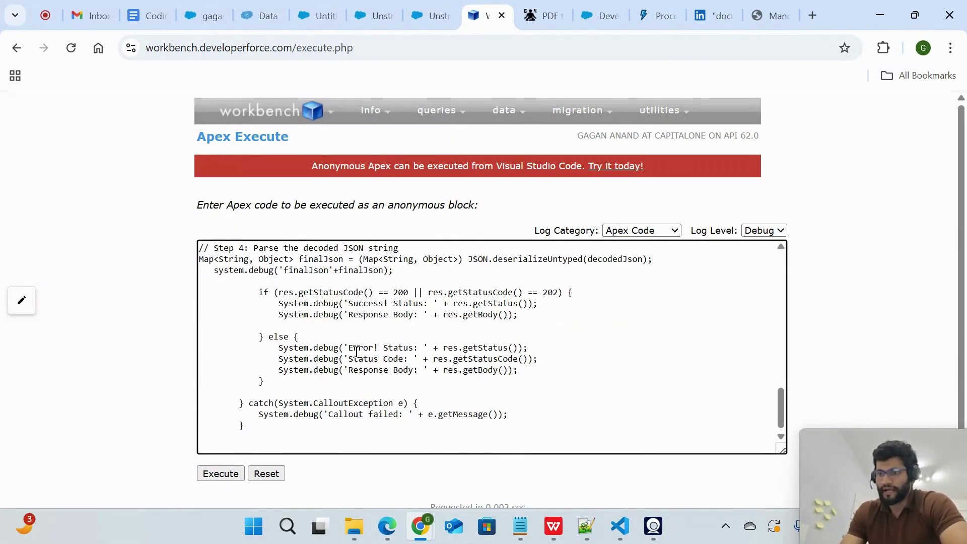
{"action": "scroll", "coordinate": [357, 351], "scroll_direction": "up", "scroll_amount": 3}
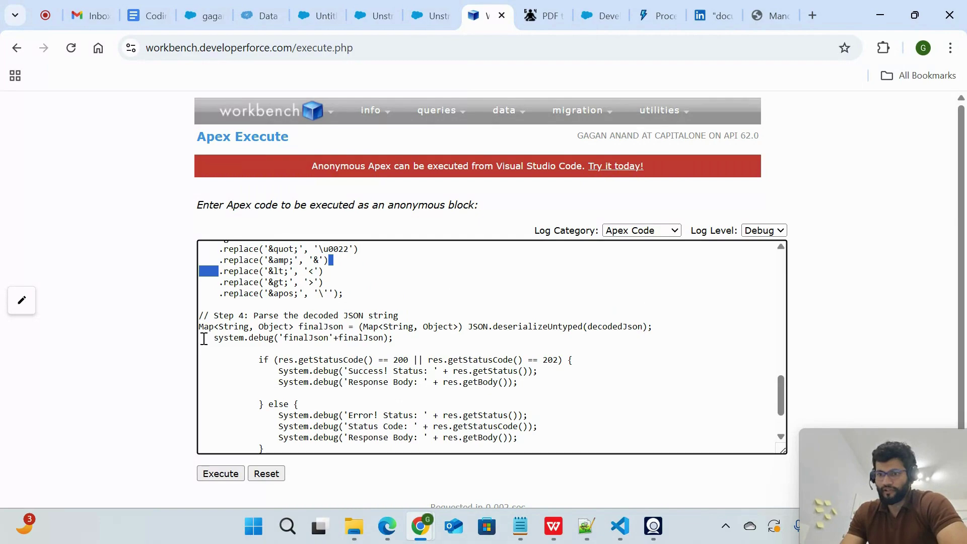
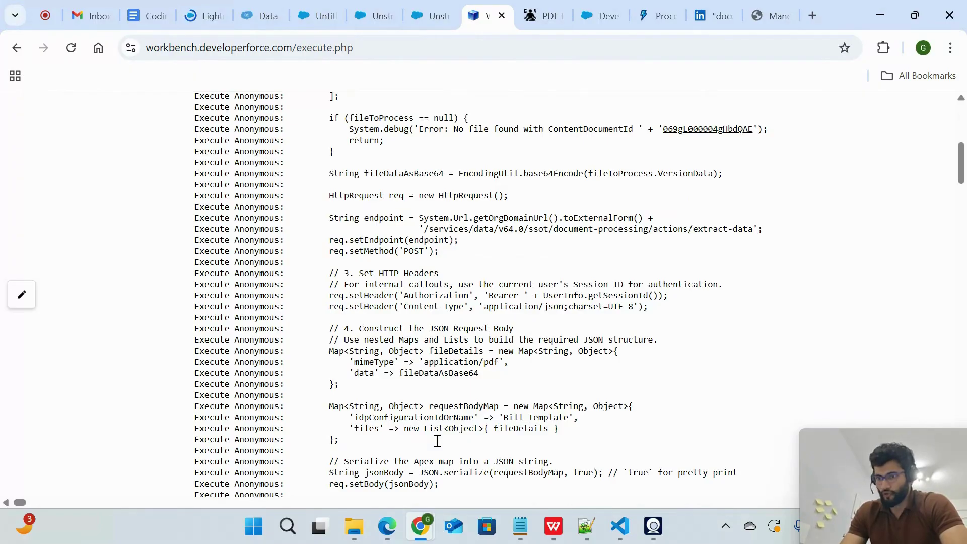
- Highlight the idpConfigurationIdOrName line in the echoed Apex code and check the matching Bill_Template configuration in the Document AI list
{"action": "scroll", "coordinate": [401, 391], "scroll_direction": "down", "scroll_amount": 1}
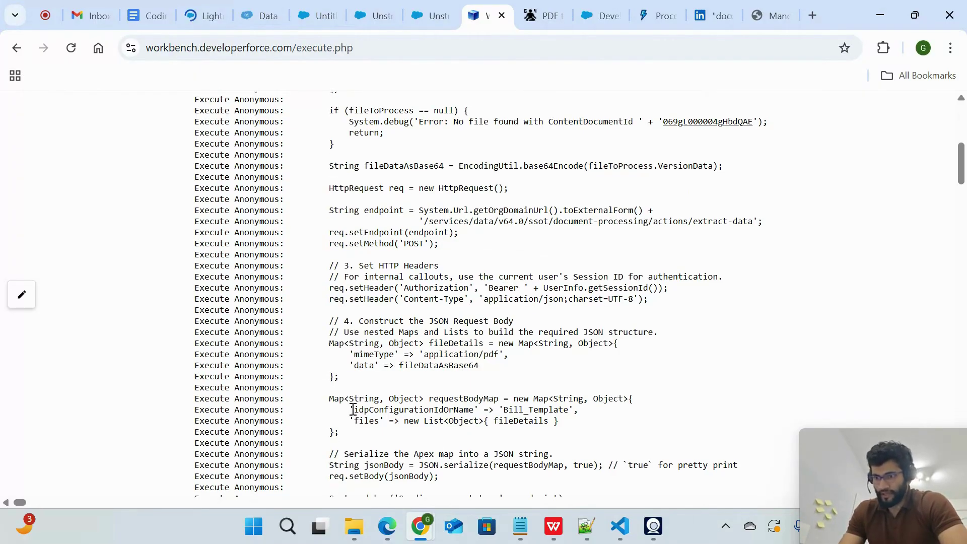
{"action": "left_click_drag", "start_coordinate": [353, 409], "coordinate": [559, 399]}
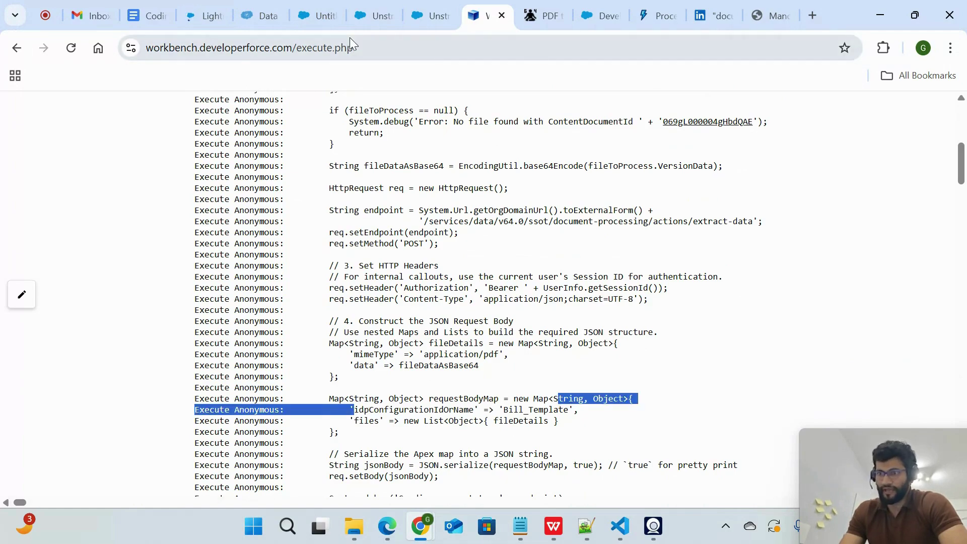
{"action": "left_click", "coordinate": [324, 15]}
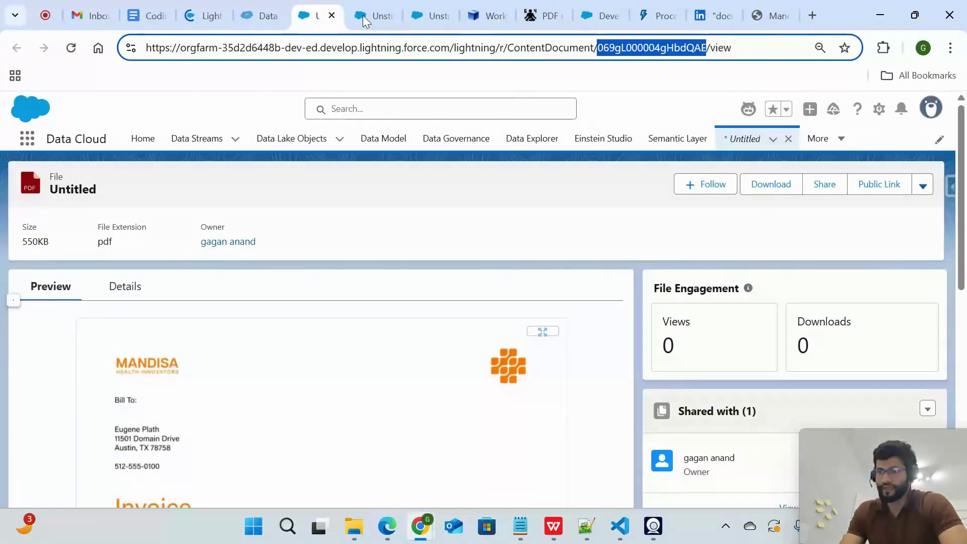
{"action": "left_click", "coordinate": [376, 16]}
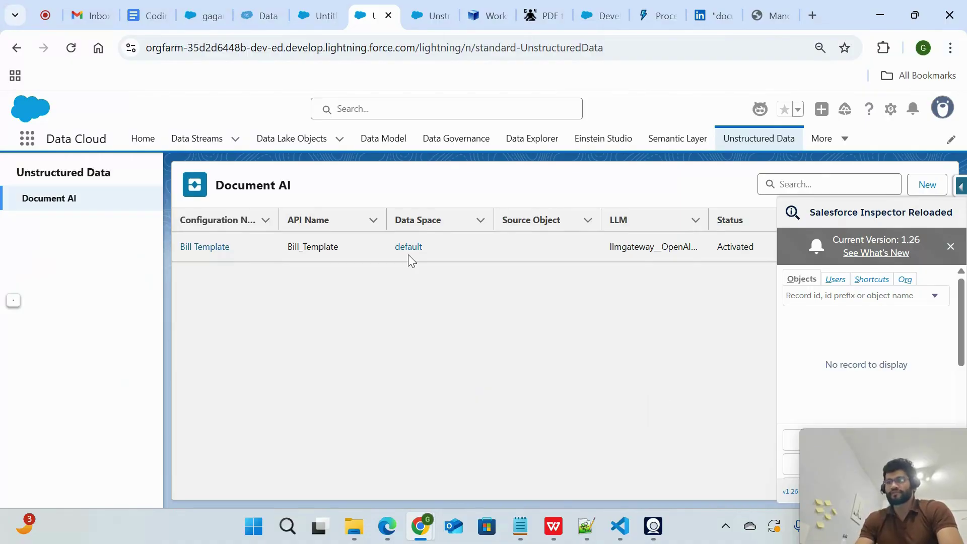
- Return to Workbench and review the execution log from the serialized request body through the callout response to the end of execution
{"action": "left_click", "coordinate": [474, 17]}
{"action": "scroll", "coordinate": [447, 359], "scroll_direction": "down", "scroll_amount": 20}
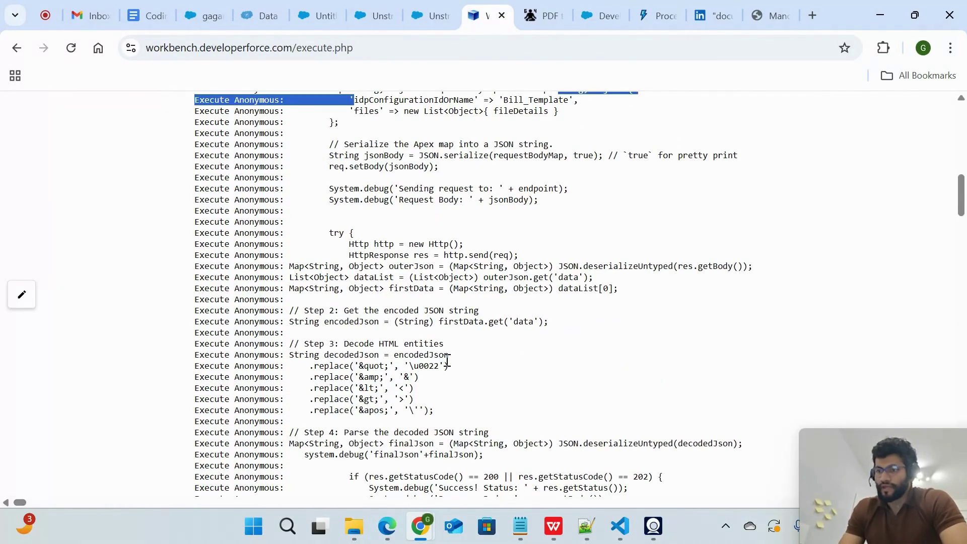
{"action": "scroll", "coordinate": [447, 360], "scroll_direction": "down", "scroll_amount": 10}
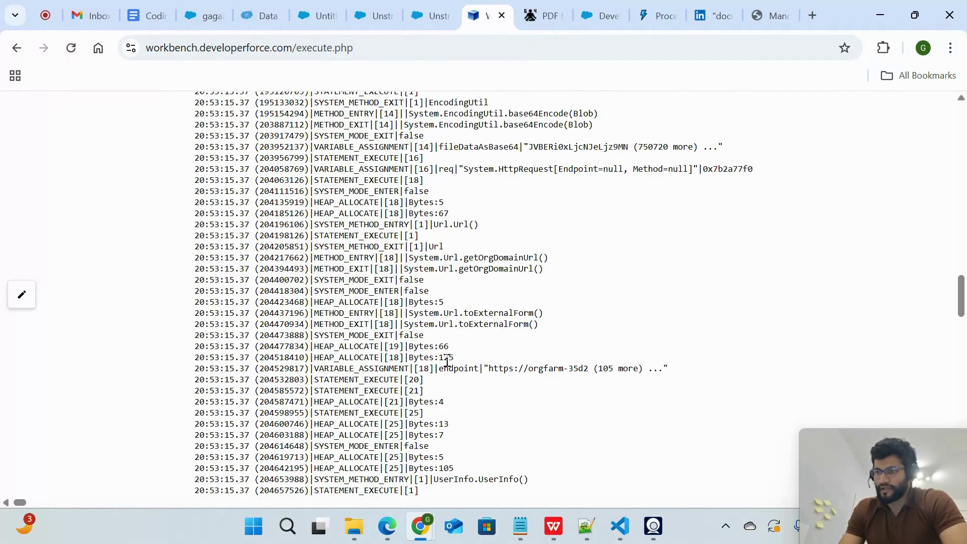
{"action": "scroll", "coordinate": [448, 366], "scroll_direction": "down", "scroll_amount": 5}
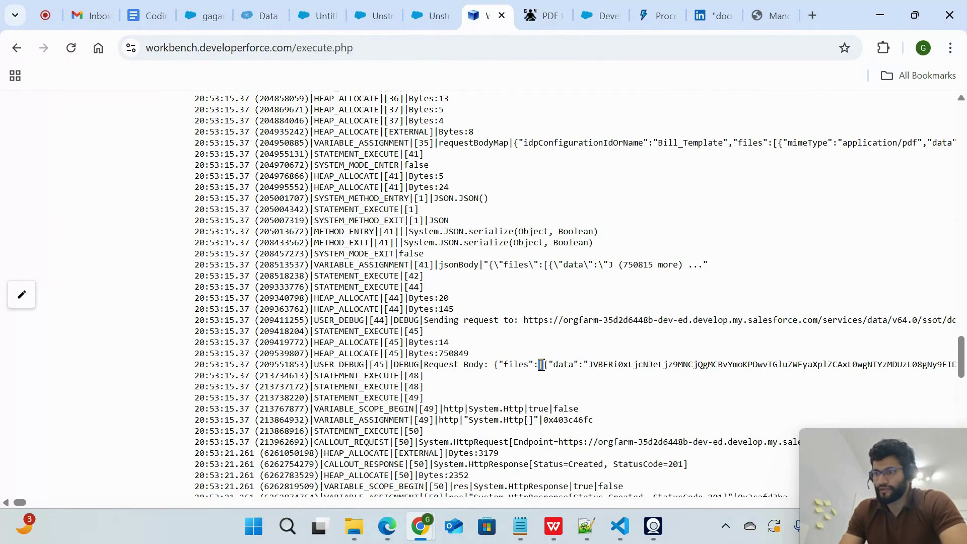
{"action": "triple_click", "coordinate": [541, 364]}
{"action": "scroll", "coordinate": [522, 388], "scroll_direction": "down", "scroll_amount": 4}
{"action": "left_click", "coordinate": [521, 384]}
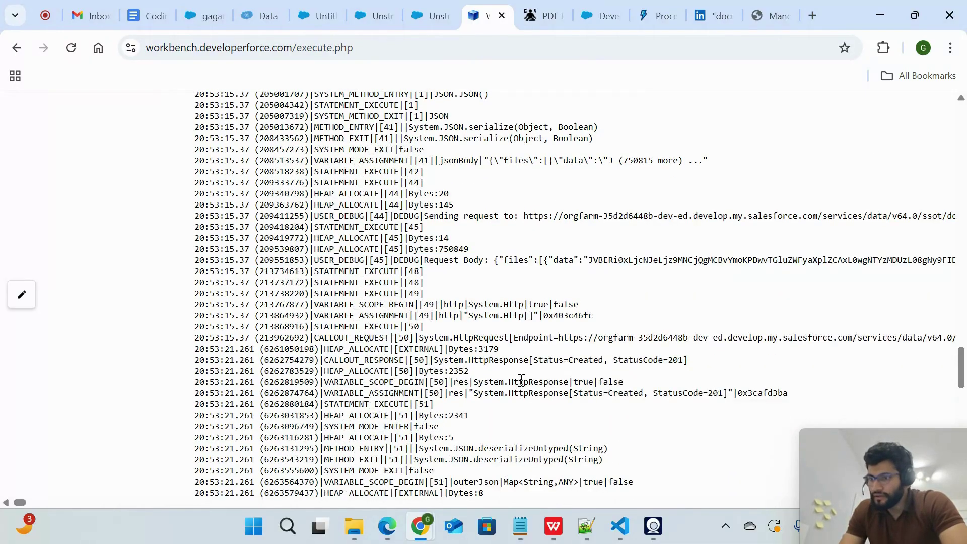
{"action": "scroll", "coordinate": [521, 384], "scroll_direction": "down", "scroll_amount": 4}
{"action": "scroll", "coordinate": [521, 386], "scroll_direction": "down", "scroll_amount": 10}
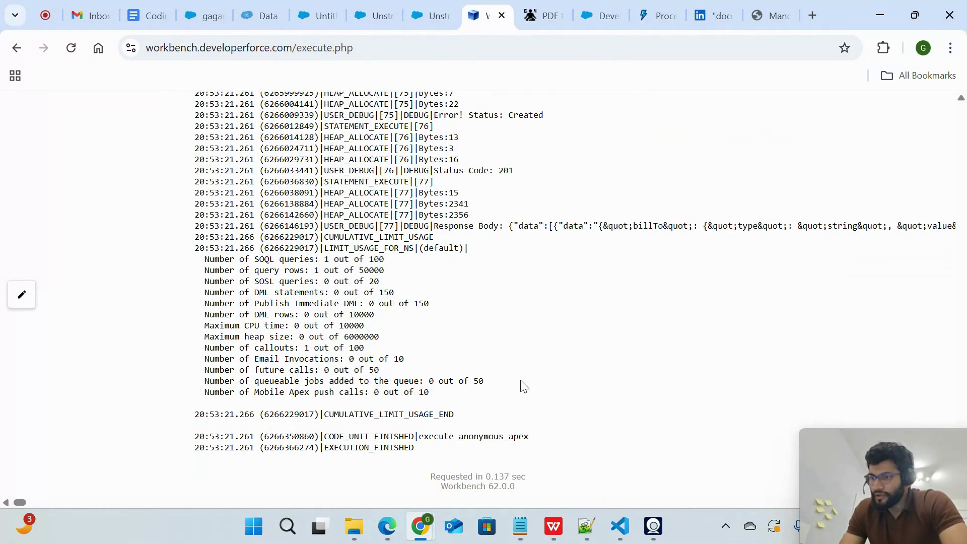
- Find the finalJson debug line in the log and highlight its billTo and contact values
{"action": "scroll", "coordinate": [522, 385], "scroll_direction": "up", "scroll_amount": 6}
{"action": "triple_click", "coordinate": [589, 233]}
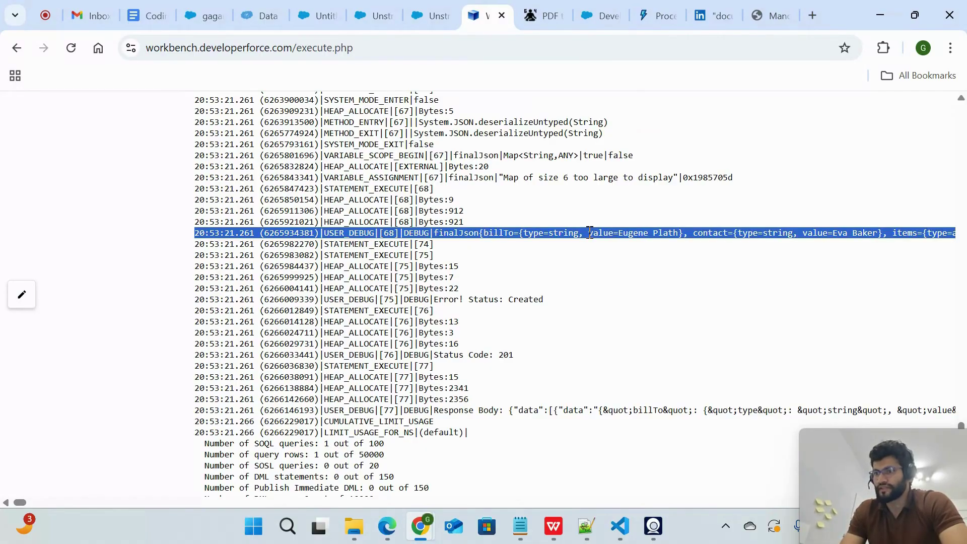
{"action": "left_click", "coordinate": [499, 235]}
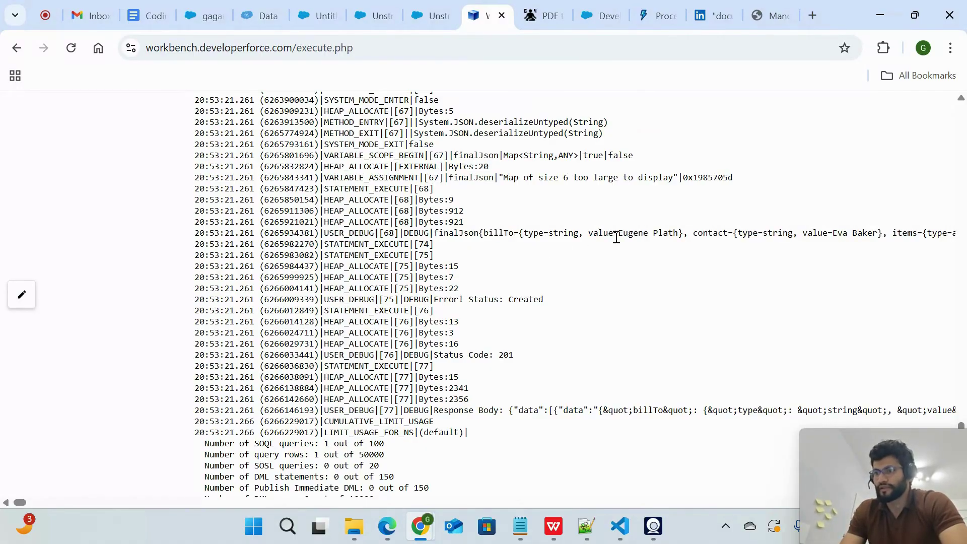
{"action": "left_click_drag", "start_coordinate": [615, 235], "coordinate": [764, 233]}
{"action": "scroll", "coordinate": [673, 235], "scroll_direction": "right", "scroll_amount": 2}
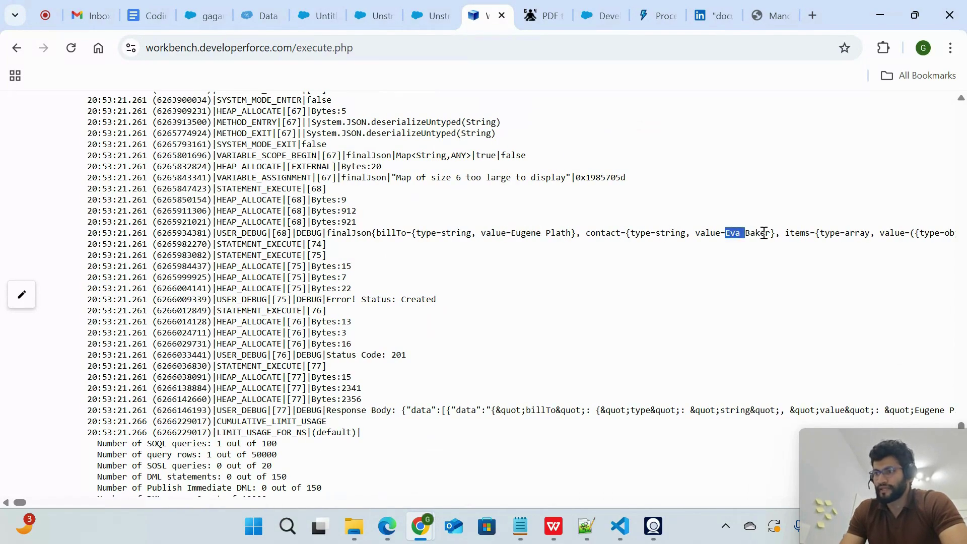
- Highlight the items array with its cost and description entries in finalJson, and compare it with the line-item table in Mandisa.pdf
{"action": "scroll", "coordinate": [764, 232], "scroll_direction": "right", "scroll_amount": 3}
{"action": "left_click_drag", "start_coordinate": [603, 235], "coordinate": [846, 234]}
{"action": "scroll", "coordinate": [846, 234], "scroll_direction": "right", "scroll_amount": 5}
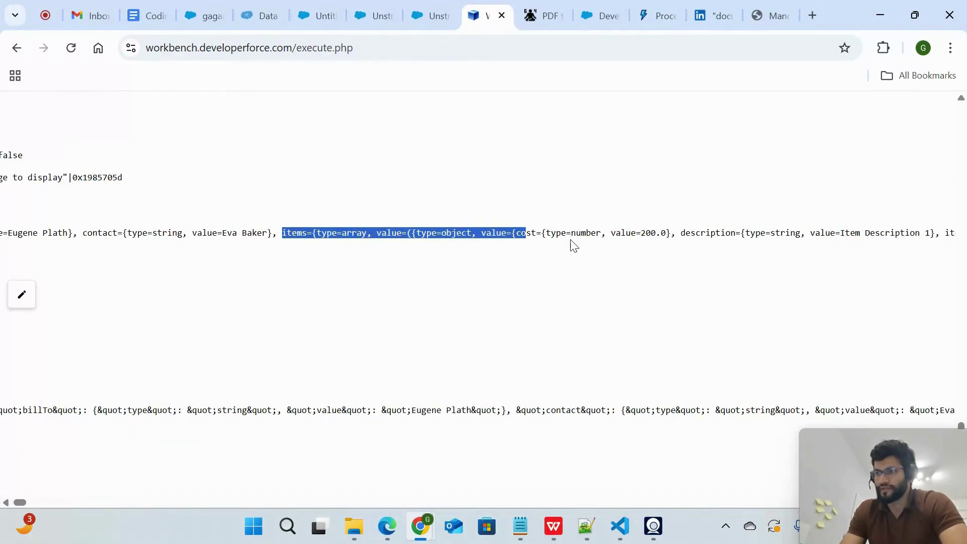
{"action": "left_click_drag", "start_coordinate": [566, 235], "coordinate": [780, 235]}
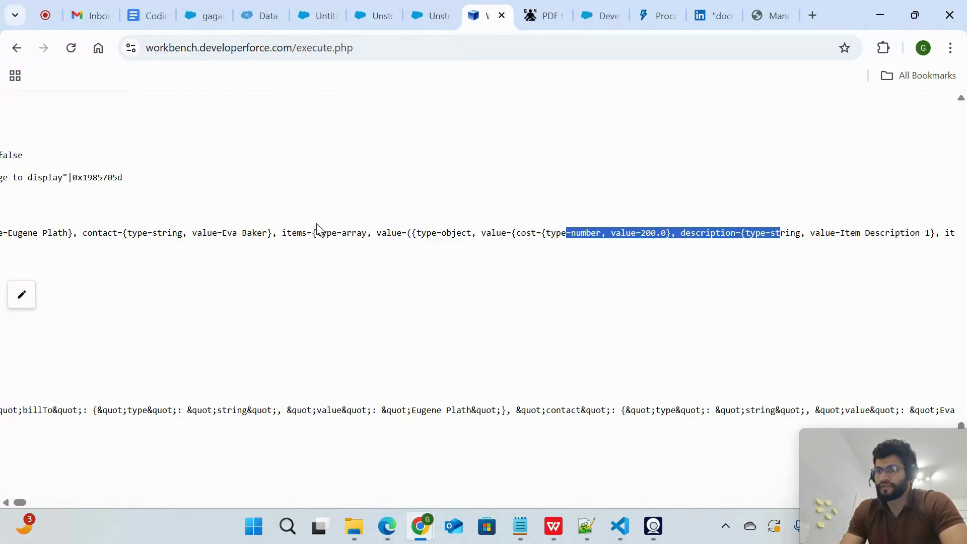
{"action": "scroll", "coordinate": [317, 229], "scroll_direction": "left", "scroll_amount": 2}
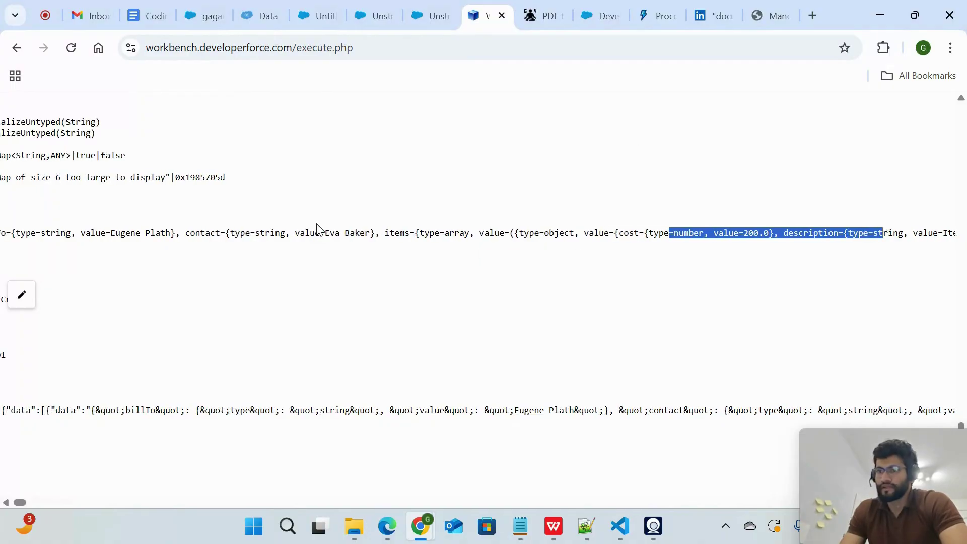
{"action": "left_click", "coordinate": [776, 10]}
{"action": "scroll", "coordinate": [524, 383], "scroll_direction": "down", "scroll_amount": 6}
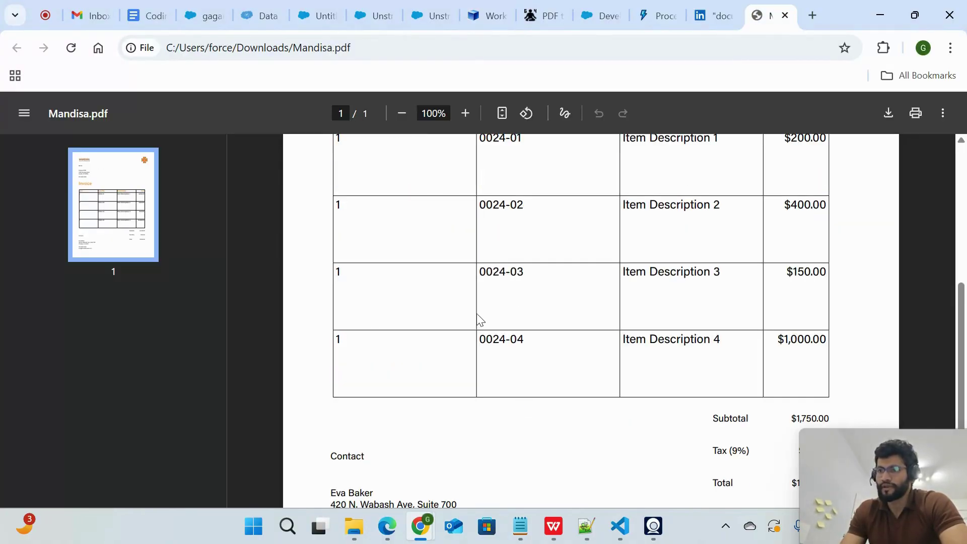
{"action": "left_click", "coordinate": [372, 16]}
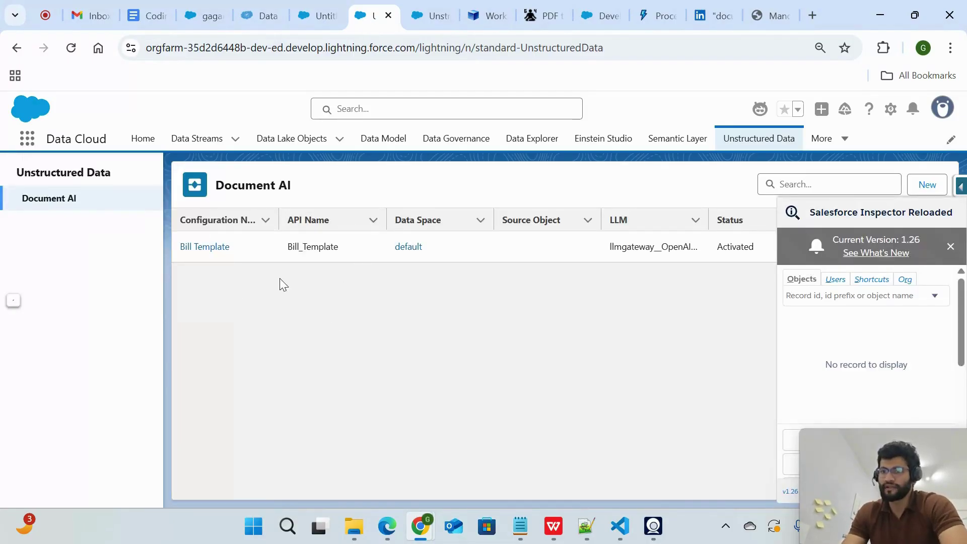
{"action": "left_click", "coordinate": [431, 14]}
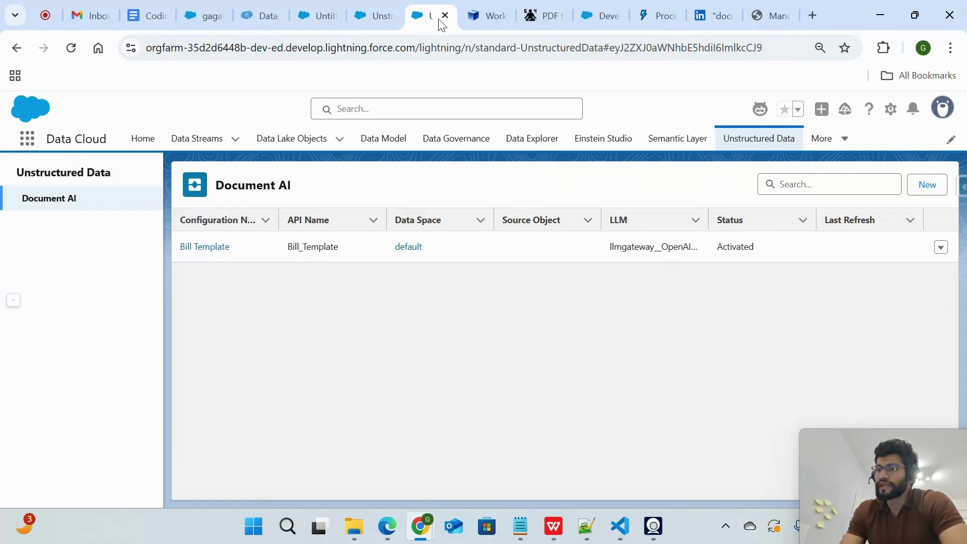
{"action": "left_click", "coordinate": [483, 20]}
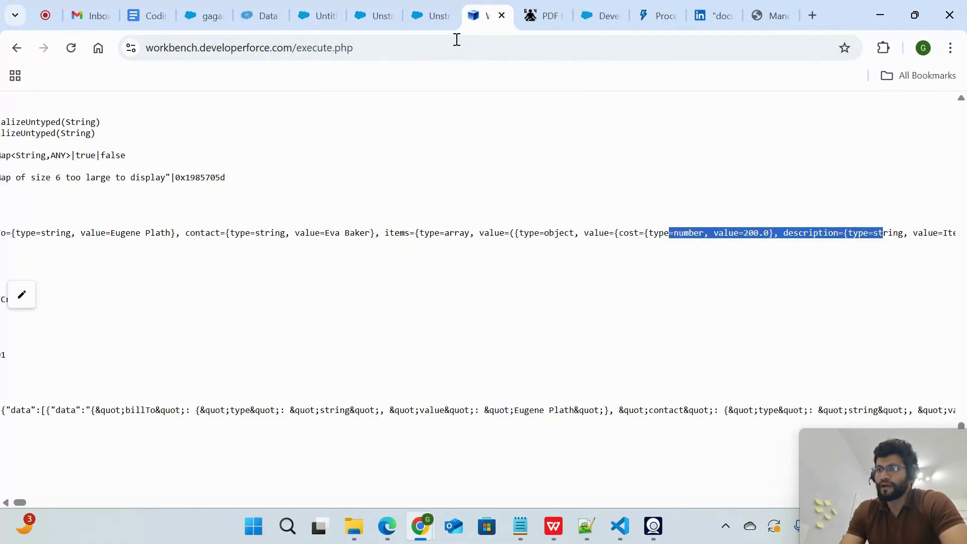
{"action": "left_click_drag", "start_coordinate": [383, 24], "coordinate": [426, 28]}
- Resume the idle Developer Console session and review the DocumentAIbill class, from its invocable variables to the cardApplicant__c and ContentVersion queries
{"action": "left_click", "coordinate": [594, 13]}
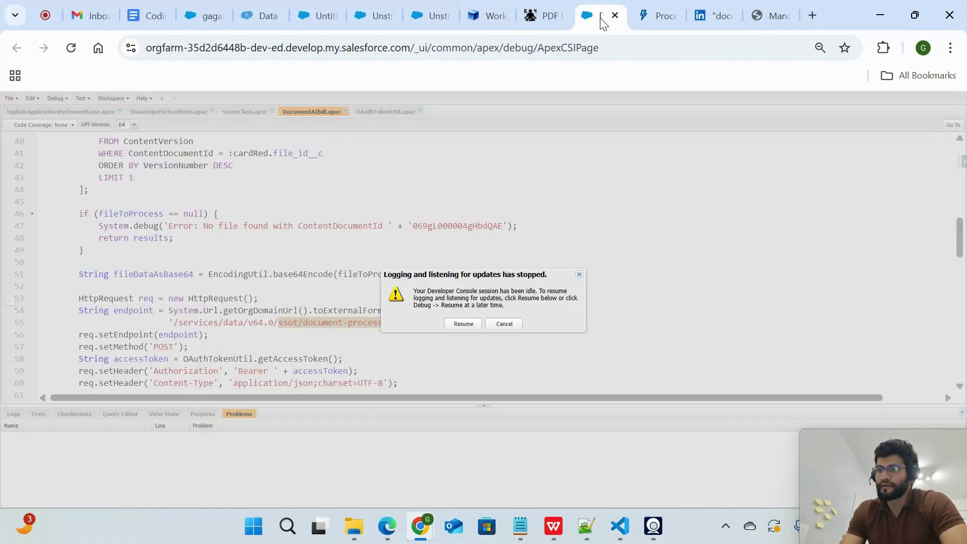
{"action": "left_click", "coordinate": [462, 325]}
{"action": "scroll", "coordinate": [462, 310], "scroll_direction": "up", "scroll_amount": 13}
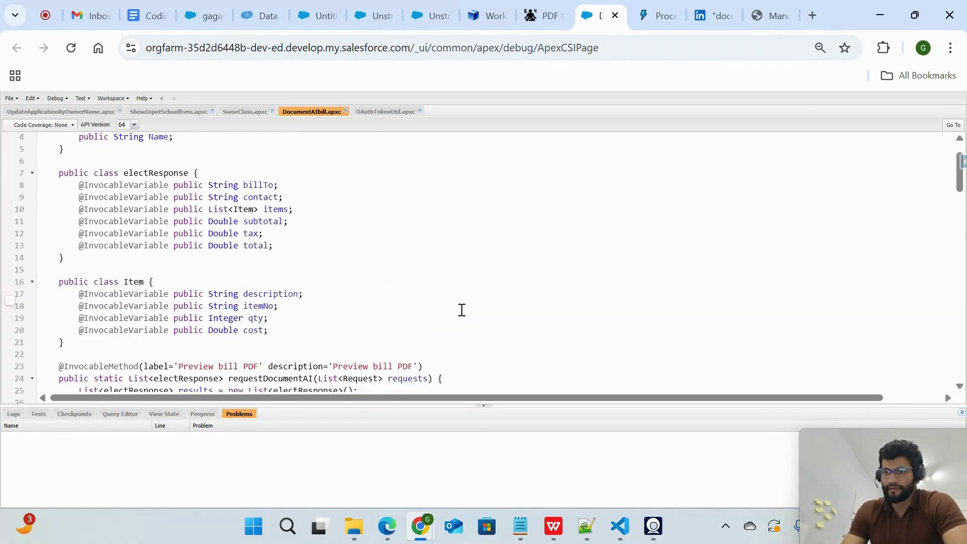
{"action": "scroll", "coordinate": [462, 310], "scroll_direction": "down", "scroll_amount": 6}
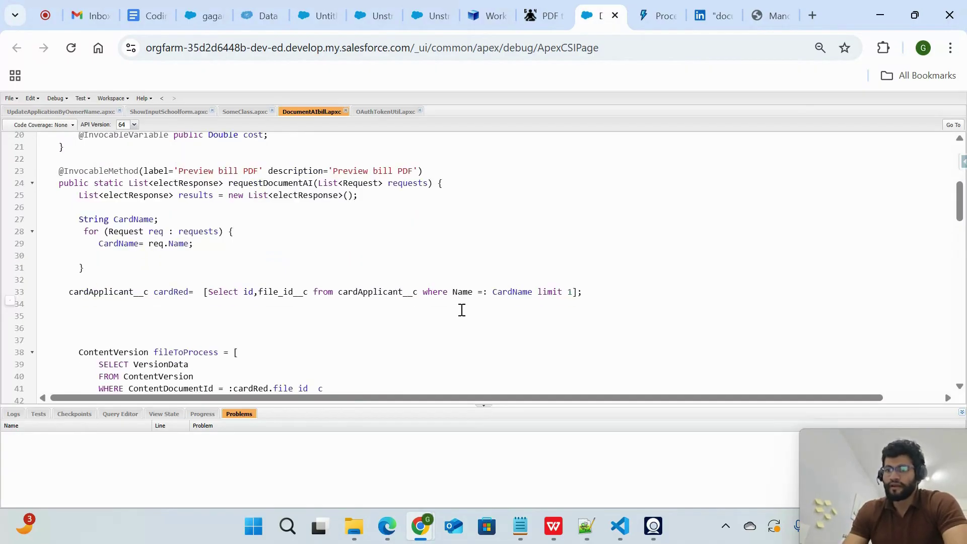
{"action": "scroll", "coordinate": [462, 309], "scroll_direction": "down", "scroll_amount": 1}
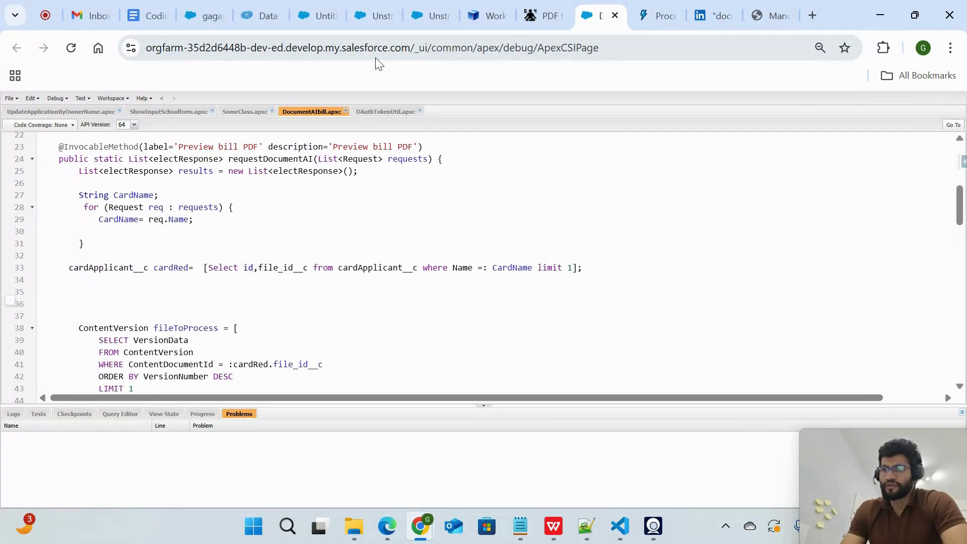
{"action": "scroll", "coordinate": [344, 248], "scroll_direction": "up", "scroll_amount": 2}
- Go to the Card Applicant record and highlight its object label and the value in its fileid field
{"action": "left_click", "coordinate": [317, 14]}
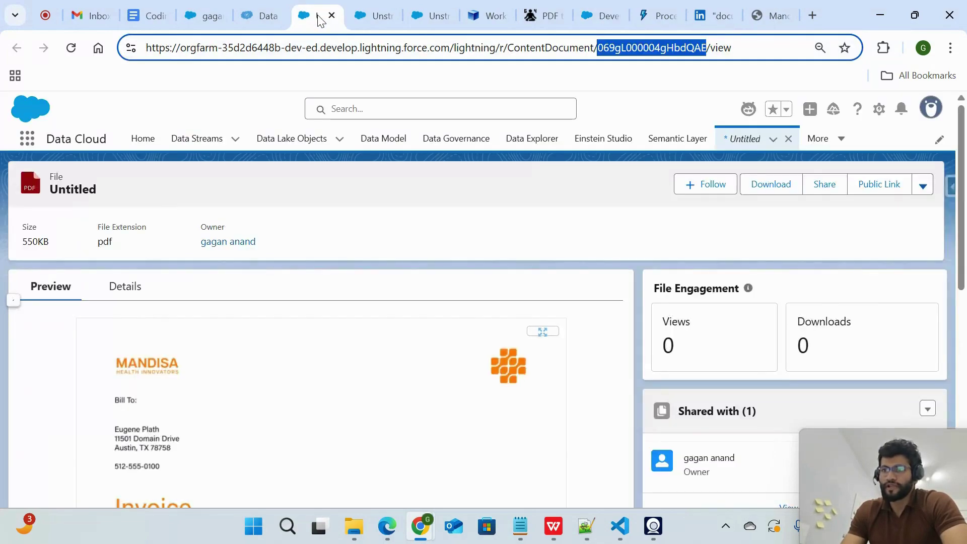
{"action": "left_click", "coordinate": [375, 15]}
{"action": "left_click", "coordinate": [412, 17]}
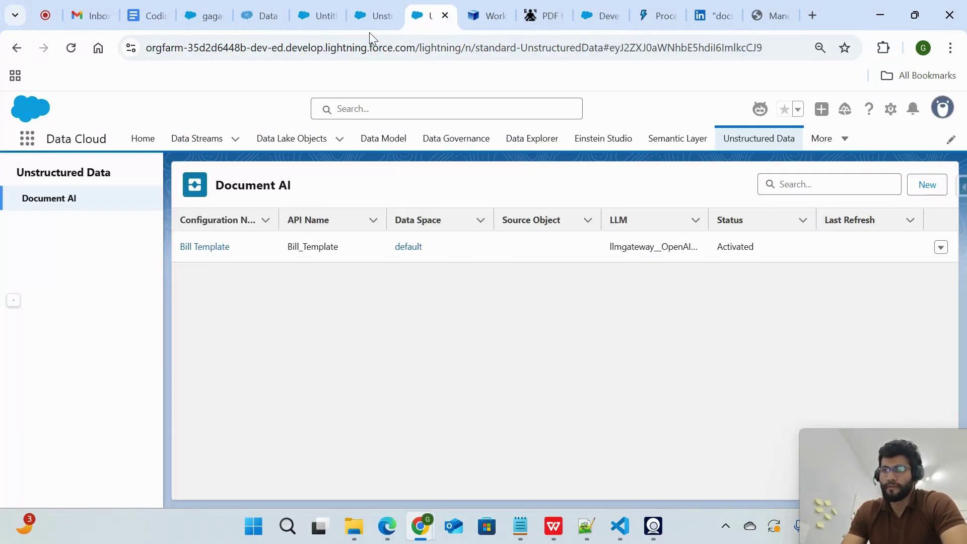
{"action": "left_click", "coordinate": [202, 19]}
{"action": "left_click_drag", "start_coordinate": [120, 180], "coordinate": [50, 180]}
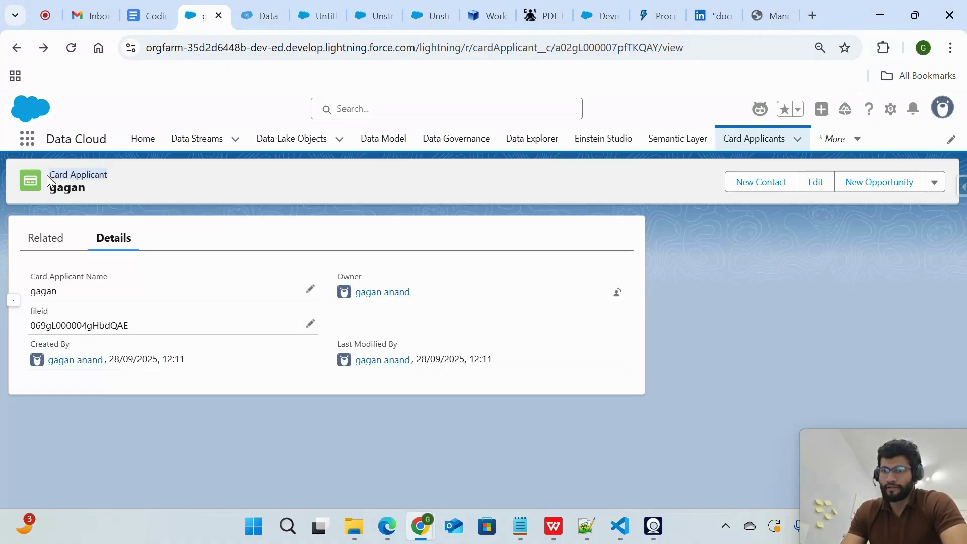
{"action": "left_click_drag", "start_coordinate": [133, 334], "coordinate": [29, 333]}
{"action": "left_click", "coordinate": [127, 339]}
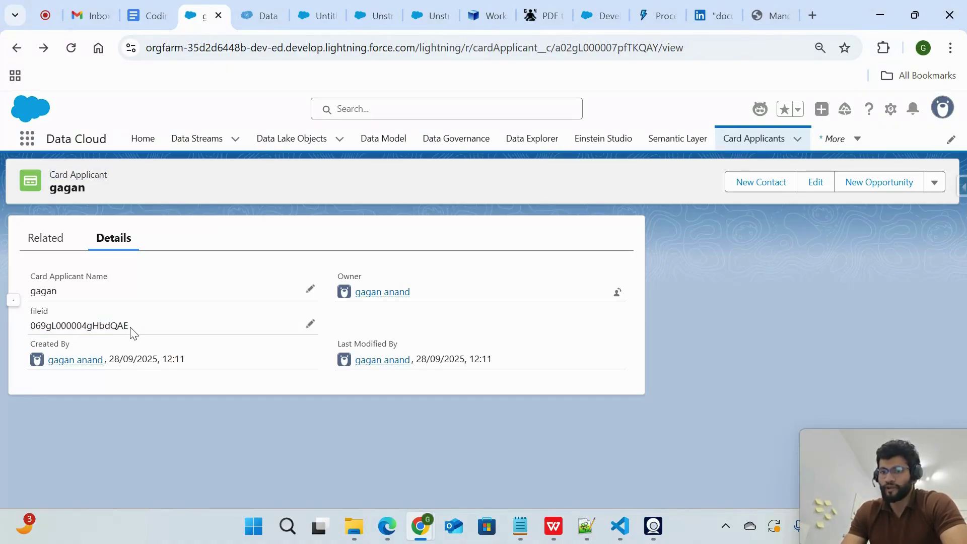
- Highlight the fileid and Card Applicant Name values on the record to show how the name leads to the file
{"action": "left_click_drag", "start_coordinate": [133, 334], "coordinate": [34, 329]}
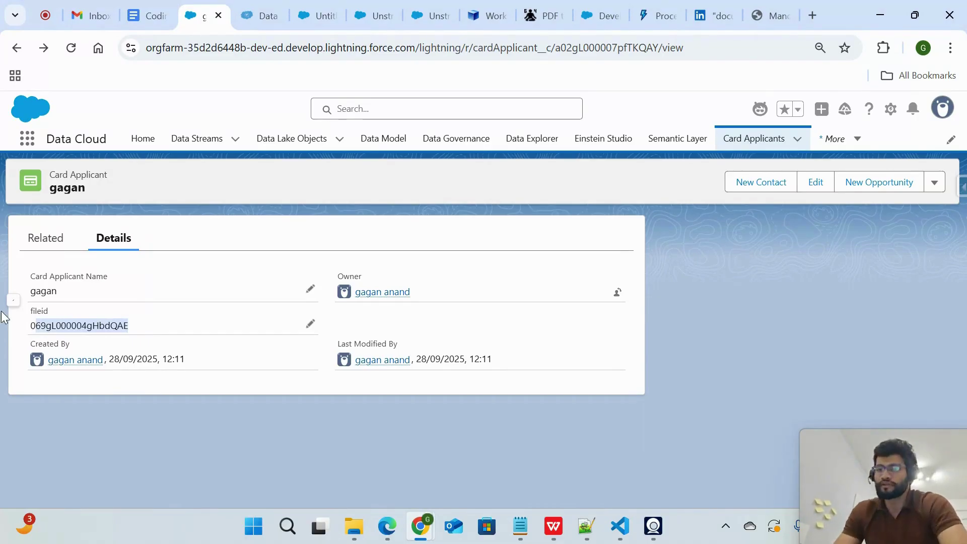
{"action": "left_click_drag", "start_coordinate": [70, 298], "coordinate": [26, 298]}
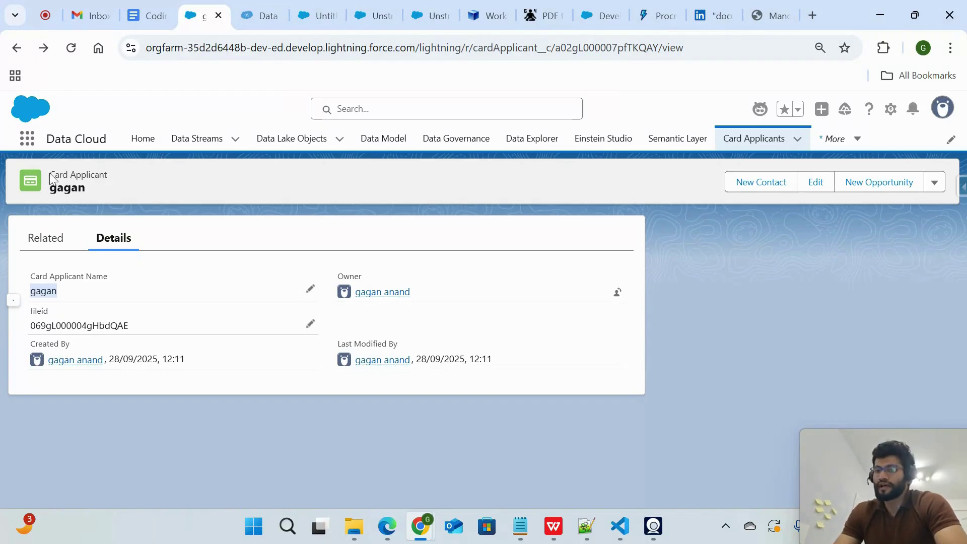
{"action": "left_click_drag", "start_coordinate": [130, 328], "coordinate": [19, 328]}
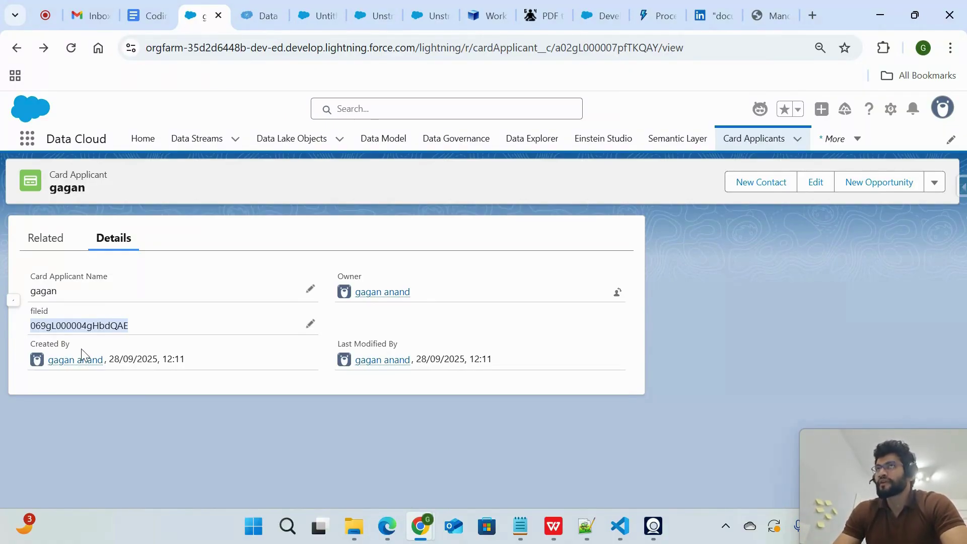
{"action": "left_click_drag", "start_coordinate": [73, 296], "coordinate": [37, 296]}
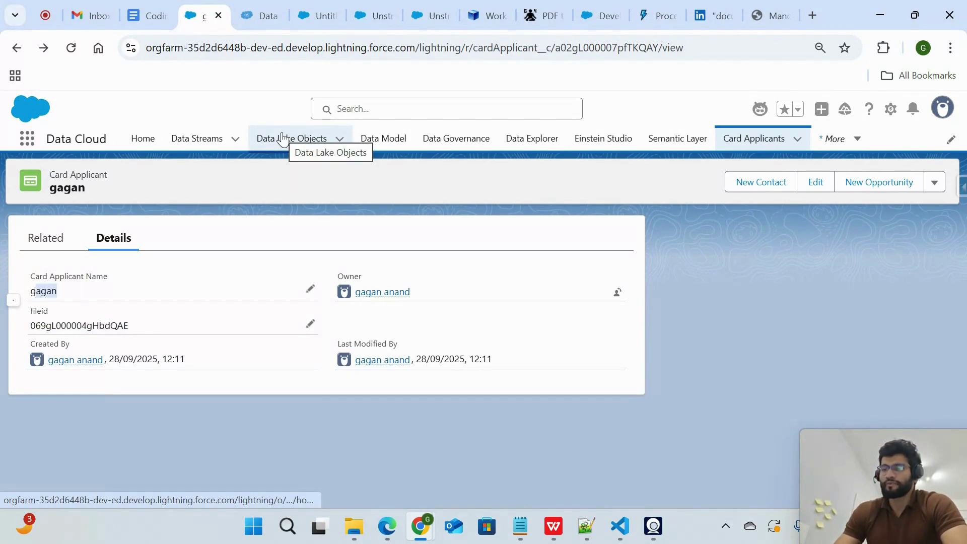
{"action": "left_click", "coordinate": [367, 15]}
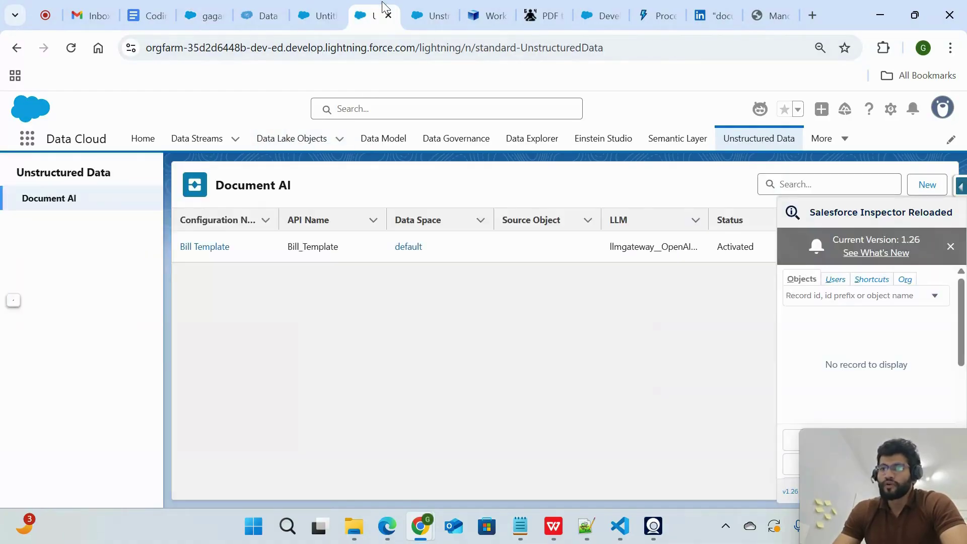
{"action": "left_click", "coordinate": [312, 20]}
{"action": "left_click", "coordinate": [270, 19]}
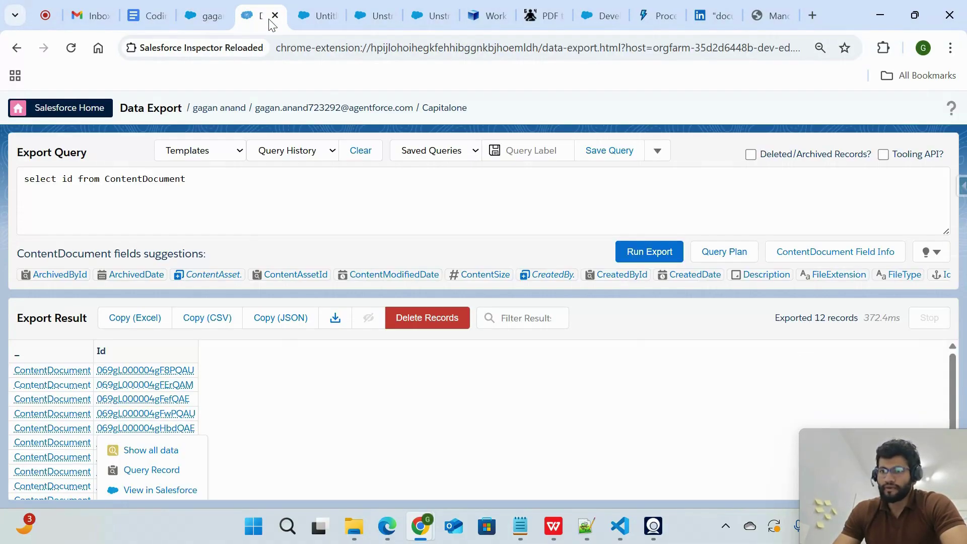
{"action": "left_click", "coordinate": [431, 16]}
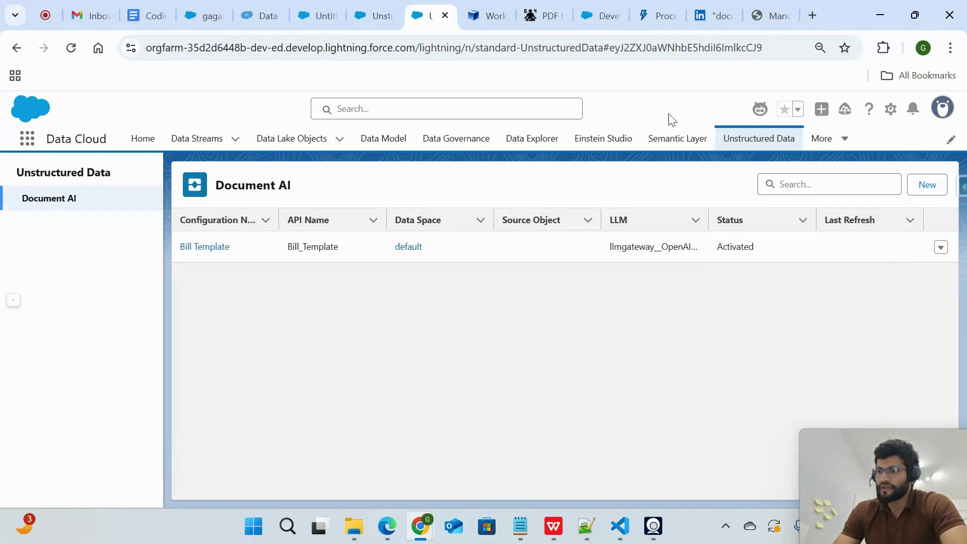
- Open Salesforce Setup for the current app from the Data Cloud Document AI page and switch to it
{"action": "left_click", "coordinate": [29, 140]}
{"action": "left_click", "coordinate": [890, 109]}
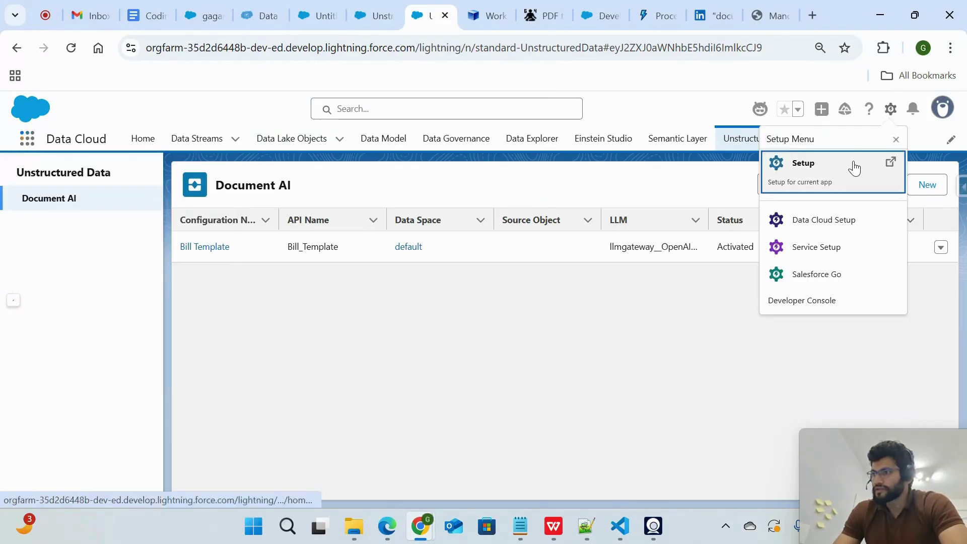
{"action": "left_click", "coordinate": [854, 163]}
{"action": "left_click", "coordinate": [409, 16]}
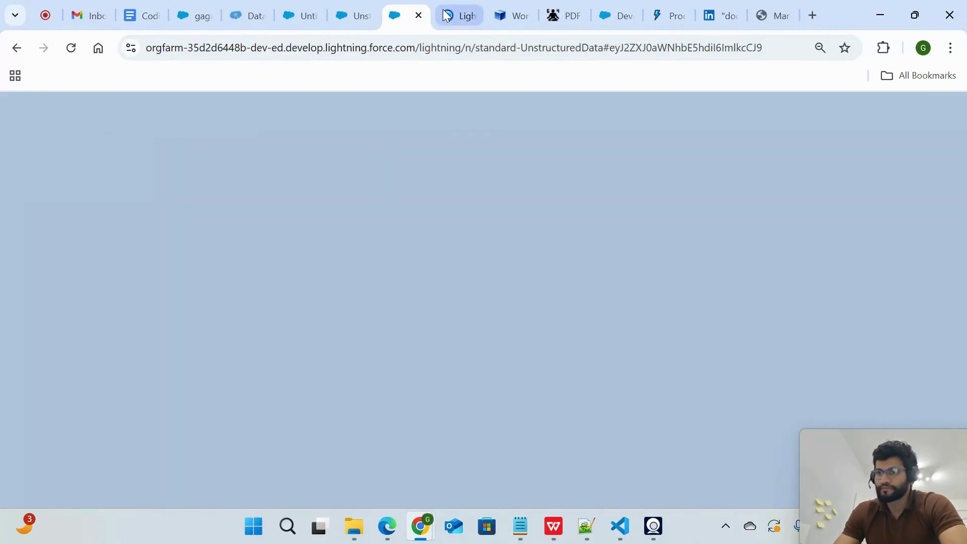
{"action": "left_click", "coordinate": [446, 16]}
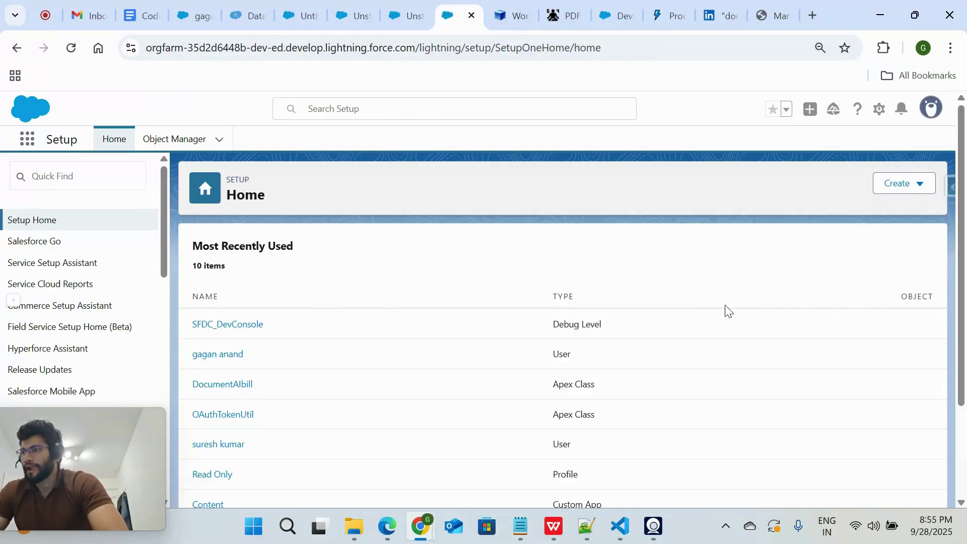
- Return to the Document AI page, check the Agentforce assistant, refresh its conversation, and close the assistant
{"action": "left_click", "coordinate": [389, 18]}
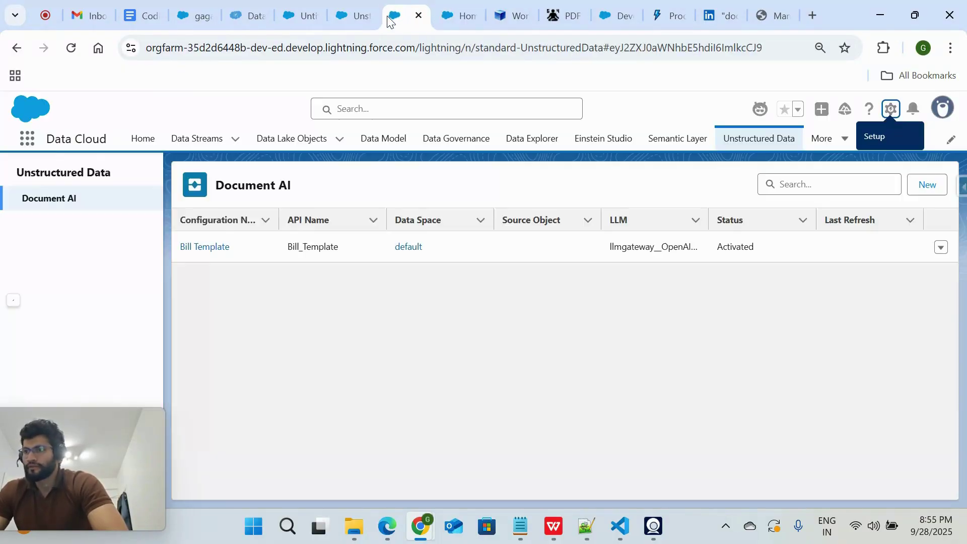
{"action": "left_click", "coordinate": [762, 119]}
{"action": "left_click", "coordinate": [950, 430]}
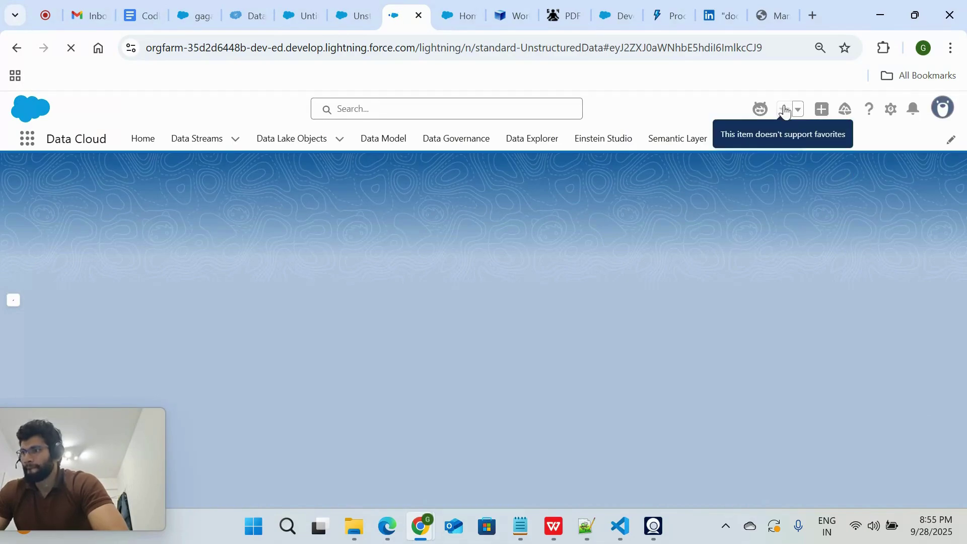
{"action": "left_click", "coordinate": [761, 111]}
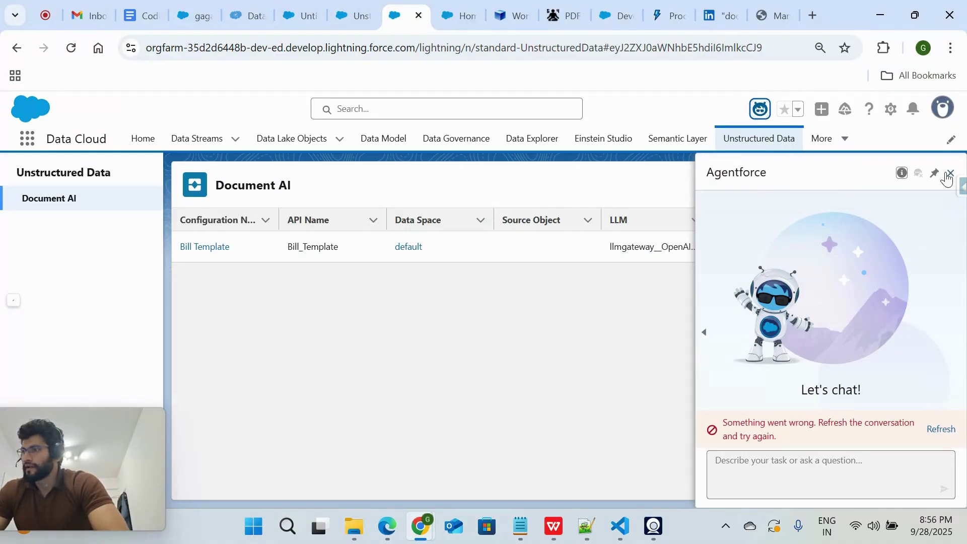
{"action": "left_click", "coordinate": [950, 173]}
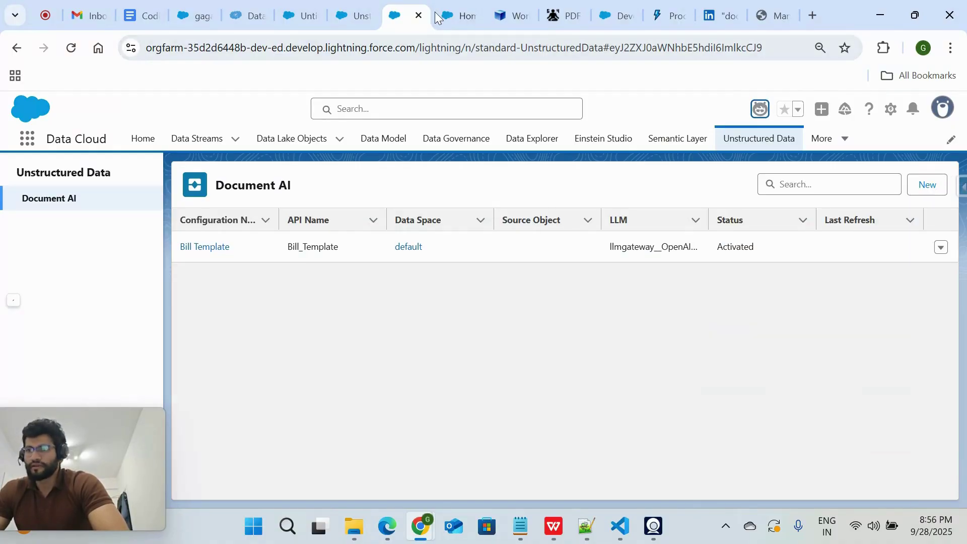
- Search Setup for "agentfor" and open the Agentforce Agents page
{"action": "left_click", "coordinate": [436, 16]}
{"action": "left_click", "coordinate": [42, 174]}
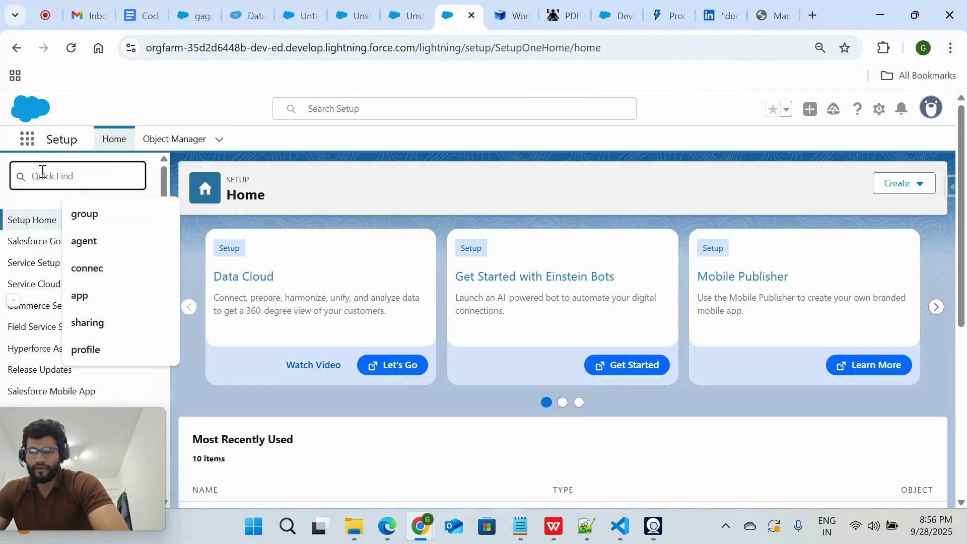
{"action": "type", "text": "agentor"}
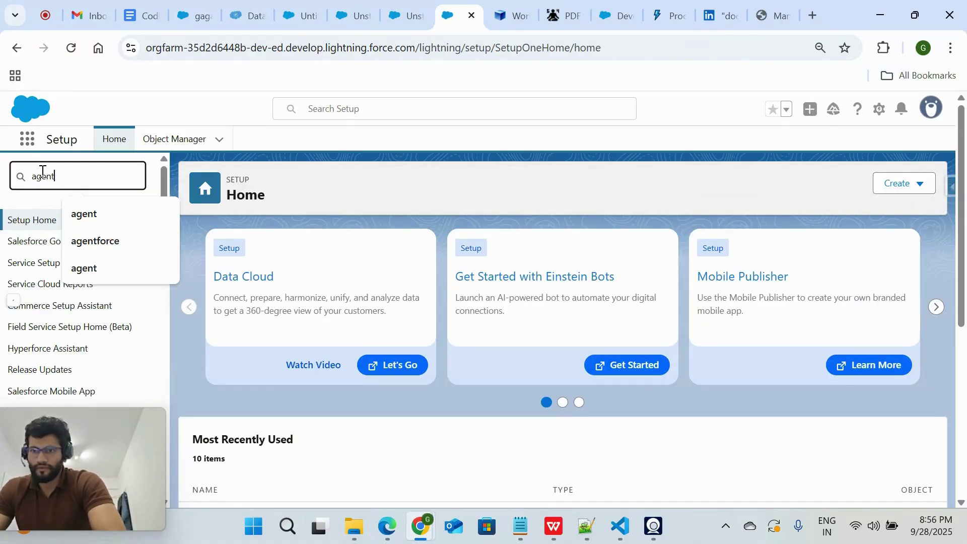
{"action": "key", "text": "BackSpace"}
{"action": "key", "text": "BackSpace"}
{"action": "type", "text": "for"}
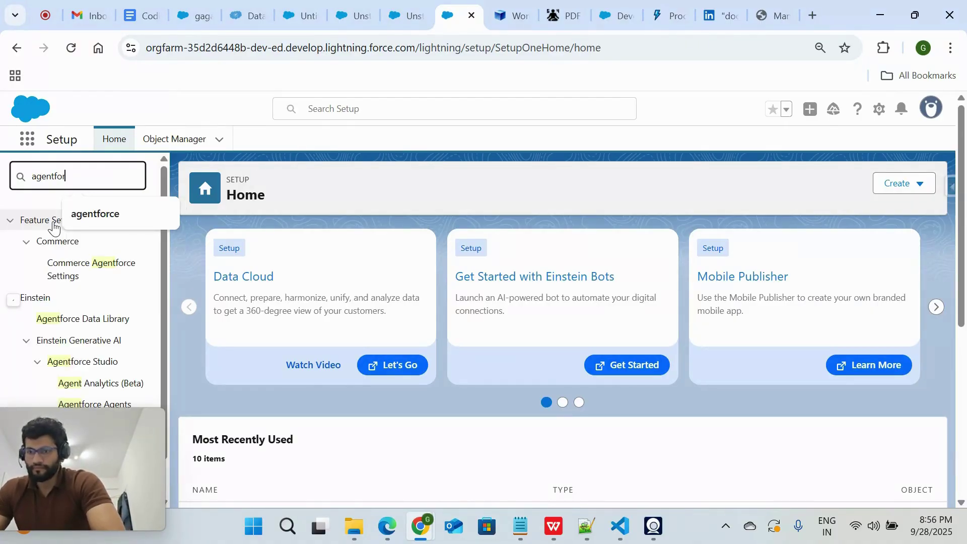
{"action": "scroll", "coordinate": [86, 370], "scroll_direction": "down", "scroll_amount": 1}
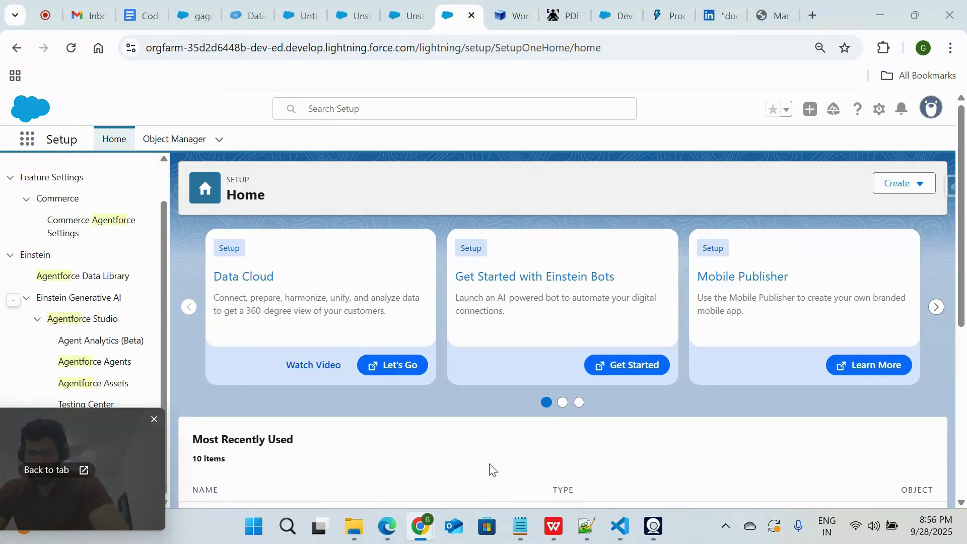
{"action": "left_click", "coordinate": [122, 361]}
{"action": "left_click_drag", "start_coordinate": [105, 467], "coordinate": [911, 483]}
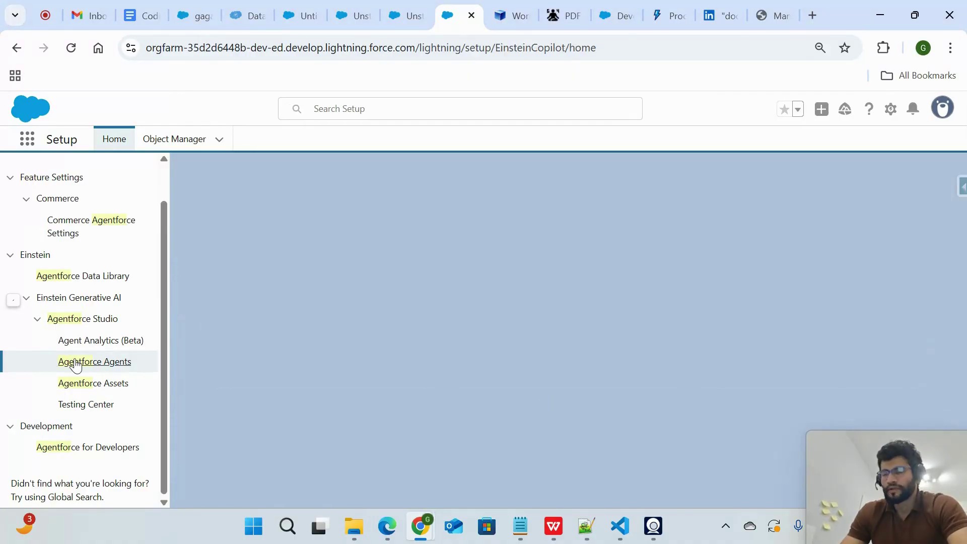
- Find the Agentforce (Default) agent in the agent list and open its Version 1 in Agentforce Builder
{"action": "scroll", "coordinate": [371, 431], "scroll_direction": "down", "scroll_amount": 3}
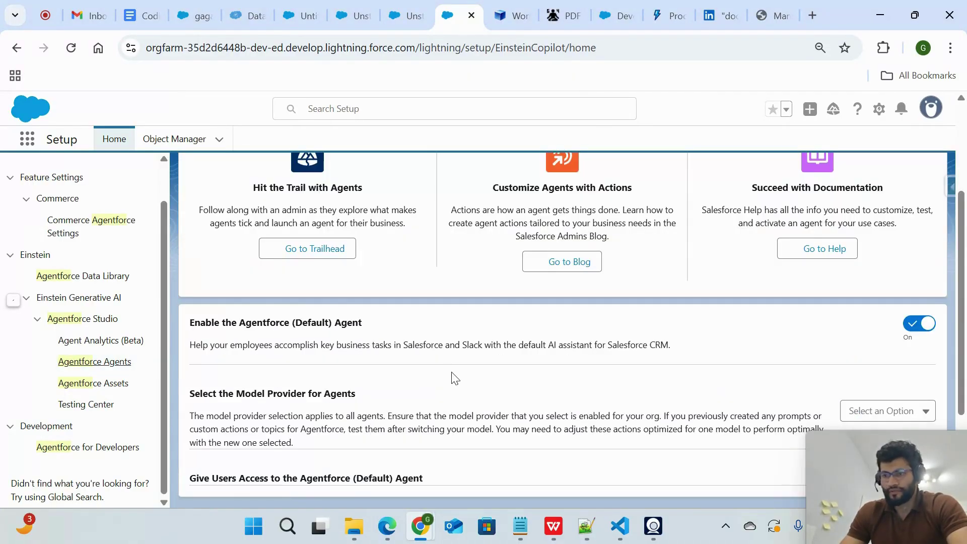
{"action": "scroll", "coordinate": [452, 378], "scroll_direction": "down", "scroll_amount": 3}
{"action": "scroll", "coordinate": [698, 350], "scroll_direction": "down", "scroll_amount": 2}
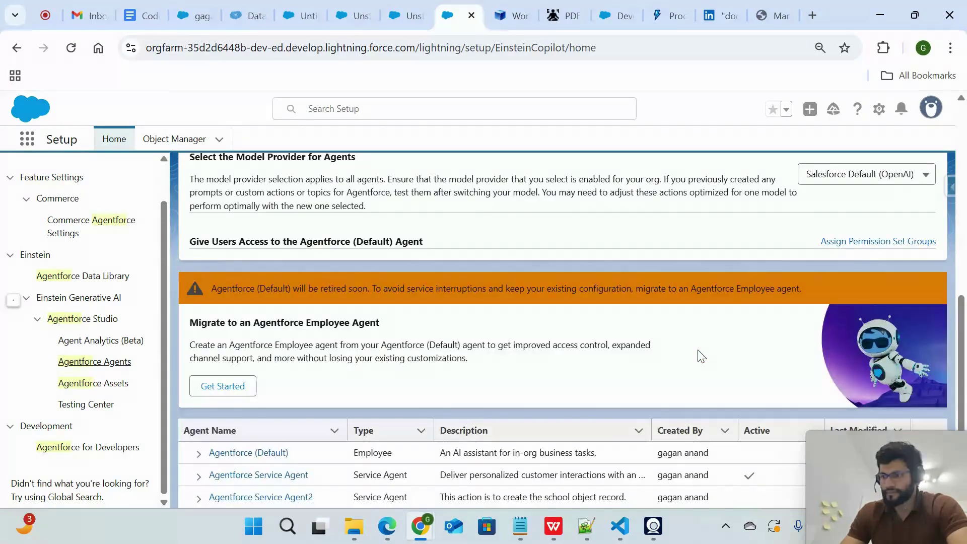
{"action": "left_click", "coordinate": [197, 456]}
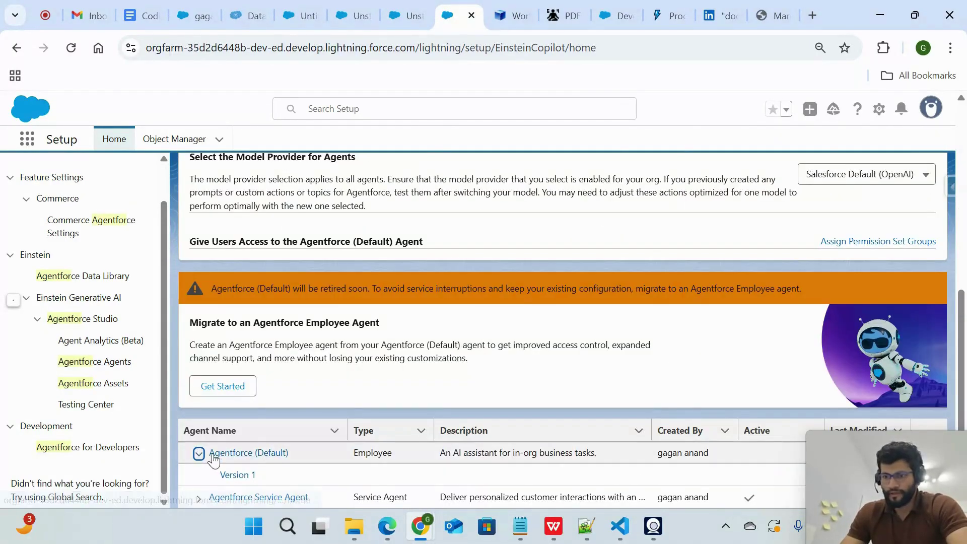
{"action": "scroll", "coordinate": [254, 464], "scroll_direction": "down", "scroll_amount": 1}
{"action": "left_click", "coordinate": [250, 456]}
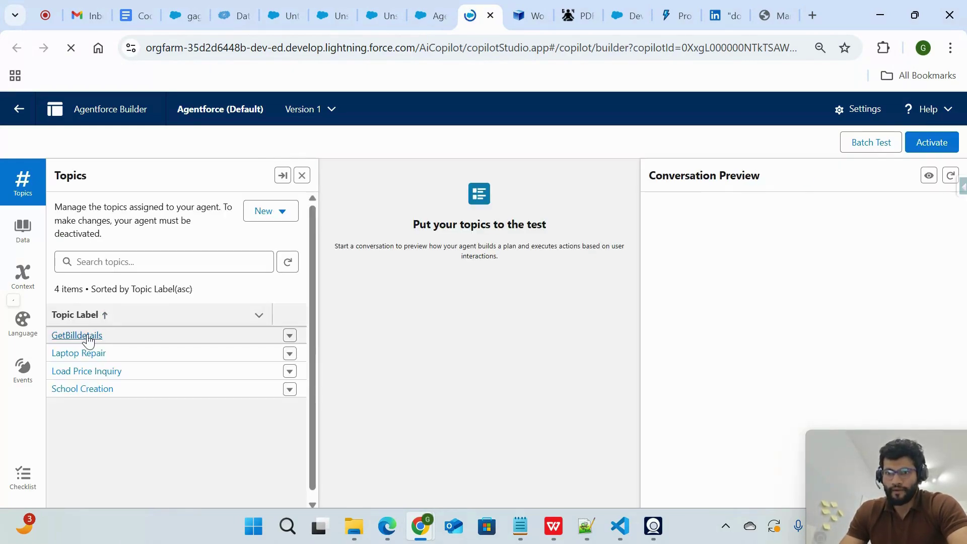
- Open the GetBilldetails topic and review its classification description, scope and instruction
{"action": "left_click", "coordinate": [88, 338]}
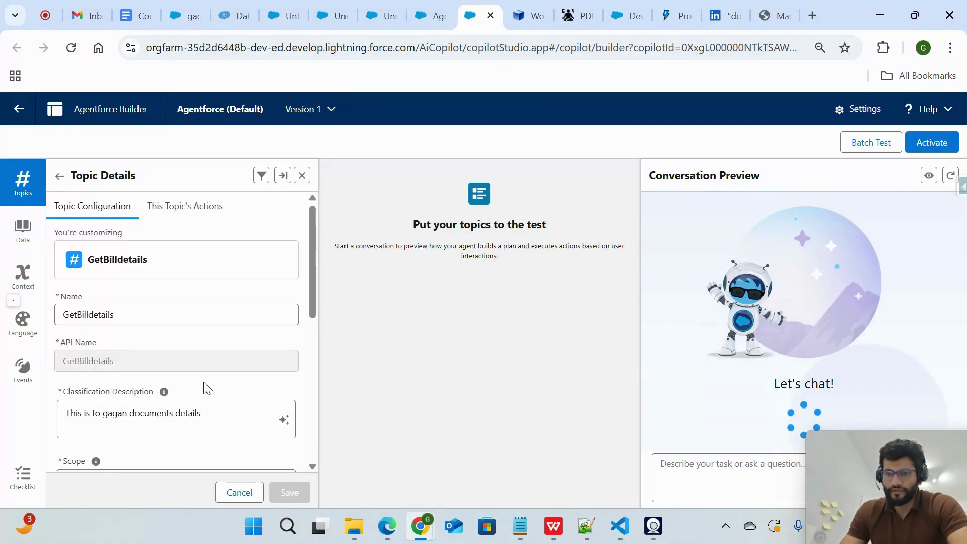
{"action": "scroll", "coordinate": [182, 385], "scroll_direction": "down", "scroll_amount": 1}
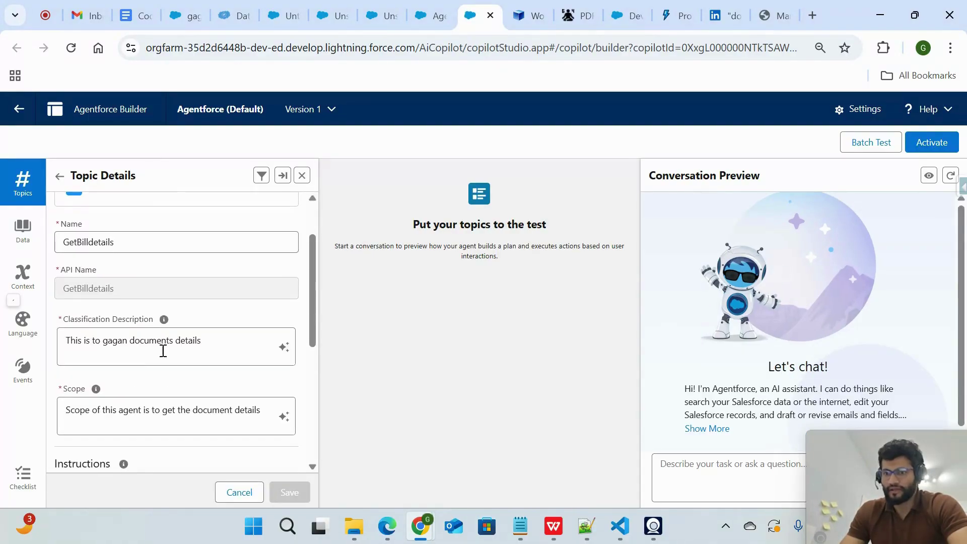
{"action": "scroll", "coordinate": [204, 407], "scroll_direction": "down", "scroll_amount": 2}
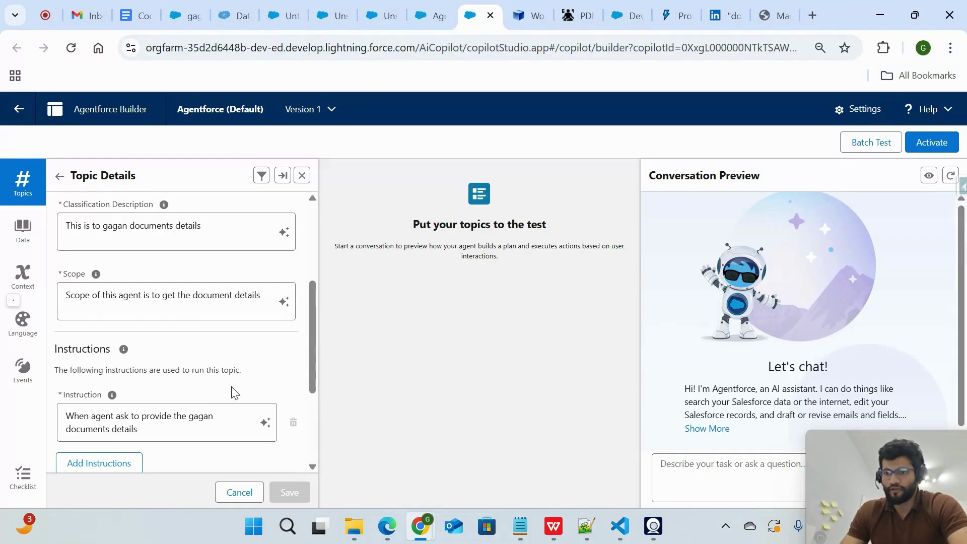
{"action": "scroll", "coordinate": [232, 392], "scroll_direction": "down", "scroll_amount": 2}
{"action": "scroll", "coordinate": [230, 390], "scroll_direction": "up", "scroll_amount": 4}
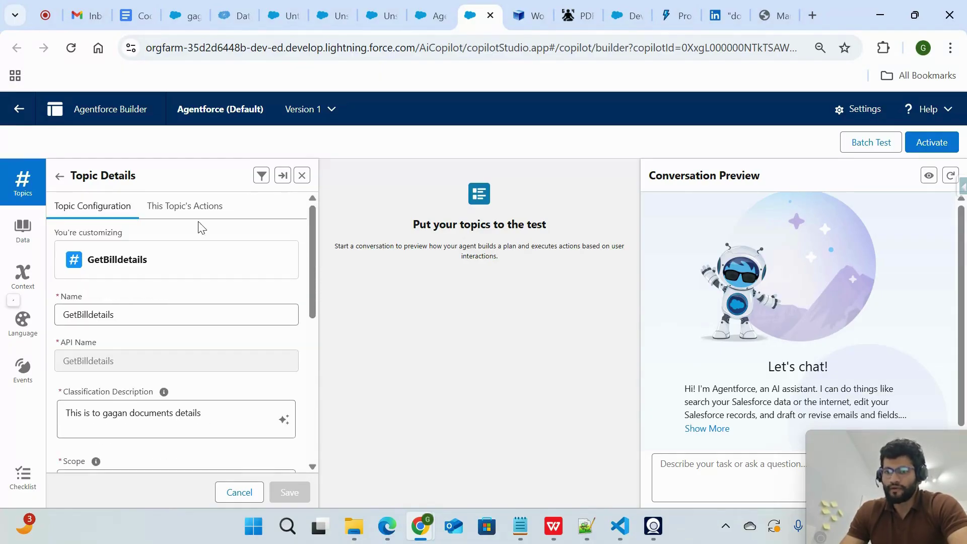
- Open the topic's Preview bill PDF action and highlight its DocumentAIbill Apex reference
{"action": "left_click", "coordinate": [204, 209]}
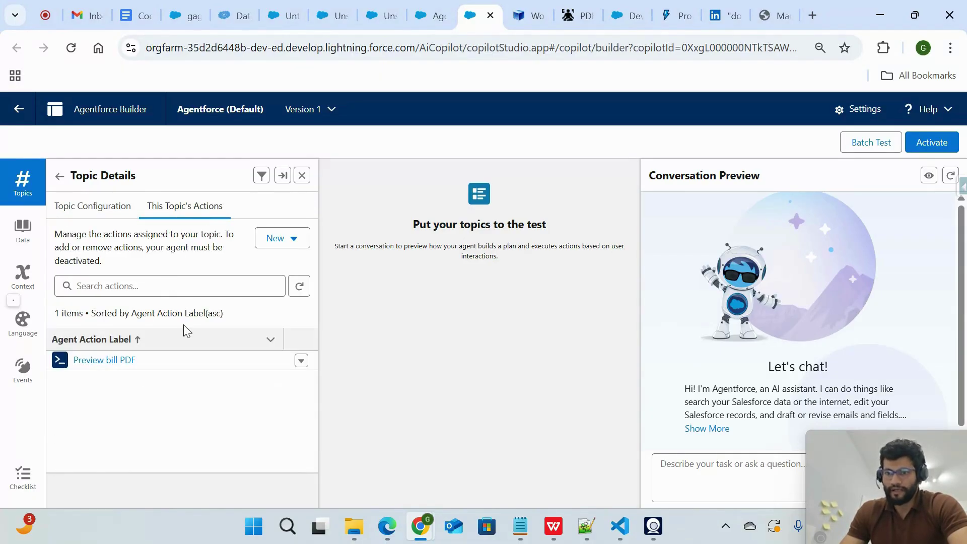
{"action": "left_click", "coordinate": [111, 362]}
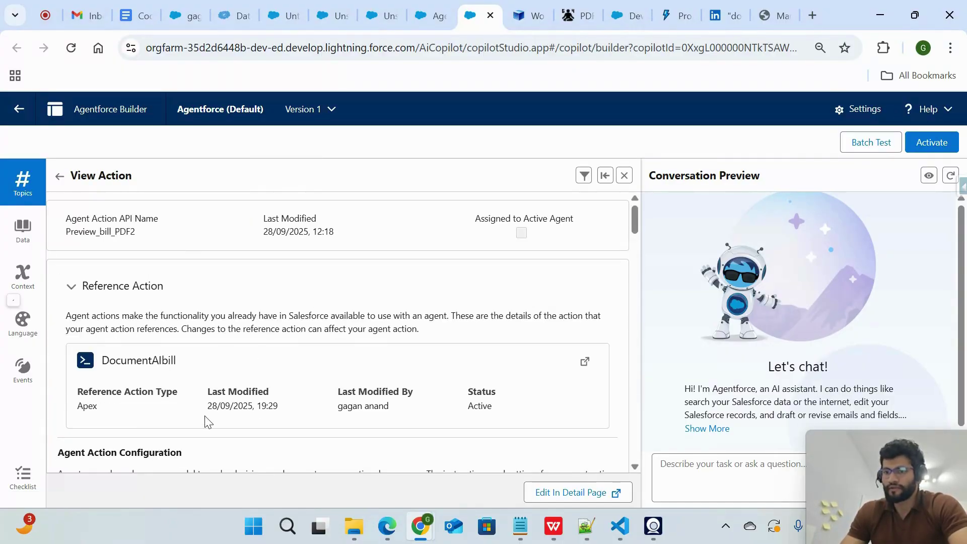
{"action": "left_click_drag", "start_coordinate": [177, 358], "coordinate": [97, 368]}
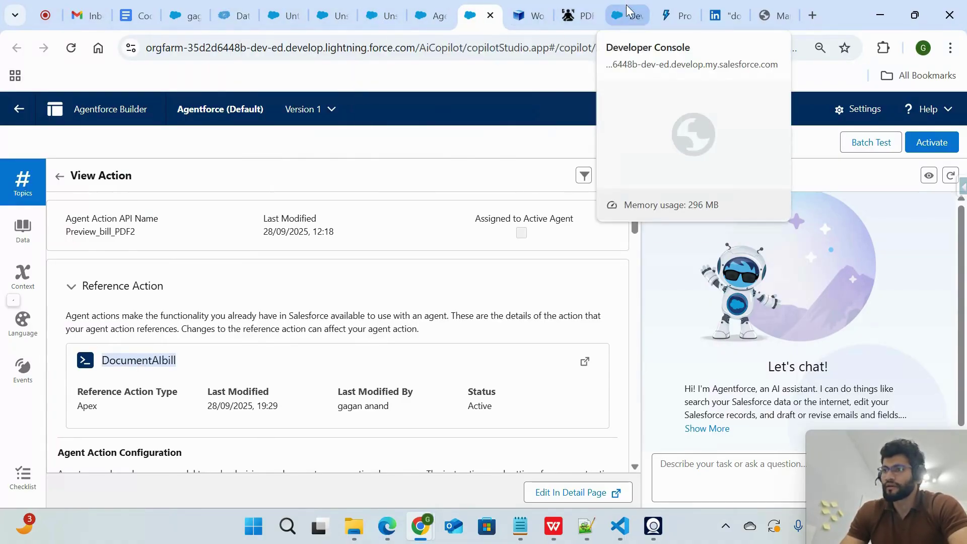
- Switch to the Developer Console, placed beside Agentforce Builder, collapse the logs area, and review DocumentAIbill down to its Preview bill PDF invocable method
{"action": "left_click_drag", "start_coordinate": [626, 6], "coordinate": [521, 5]}
{"action": "scroll", "coordinate": [391, 271], "scroll_direction": "up", "scroll_amount": 5}
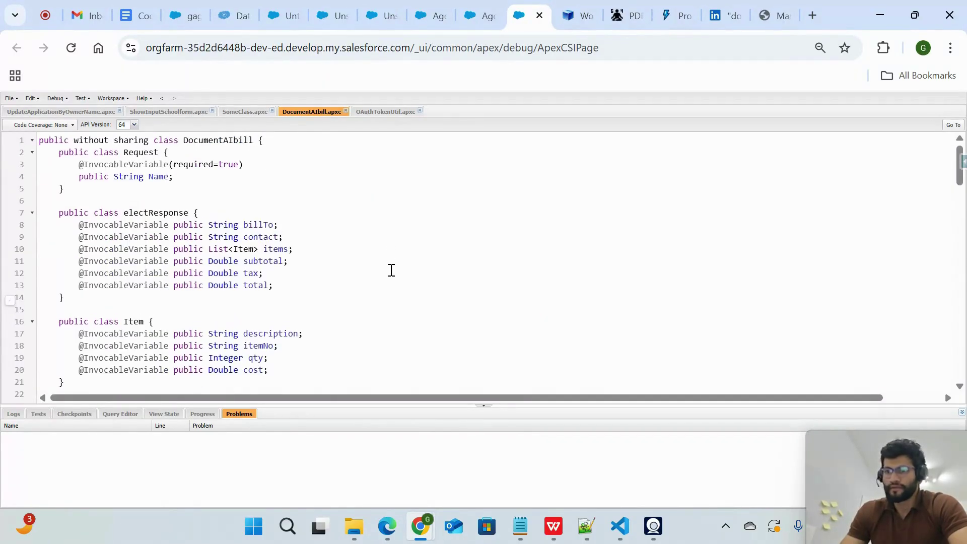
{"action": "scroll", "coordinate": [343, 228], "scroll_direction": "down", "scroll_amount": 6}
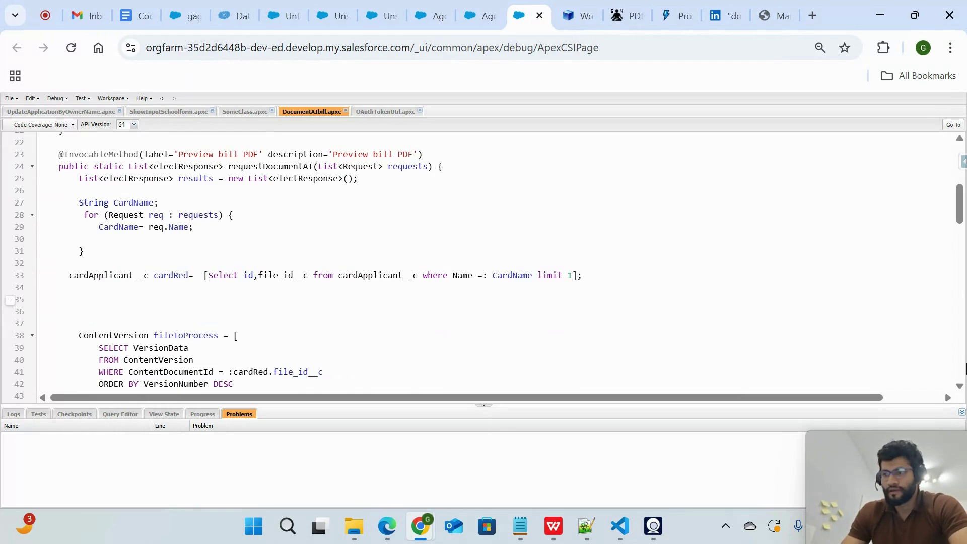
{"action": "left_click", "coordinate": [962, 413]}
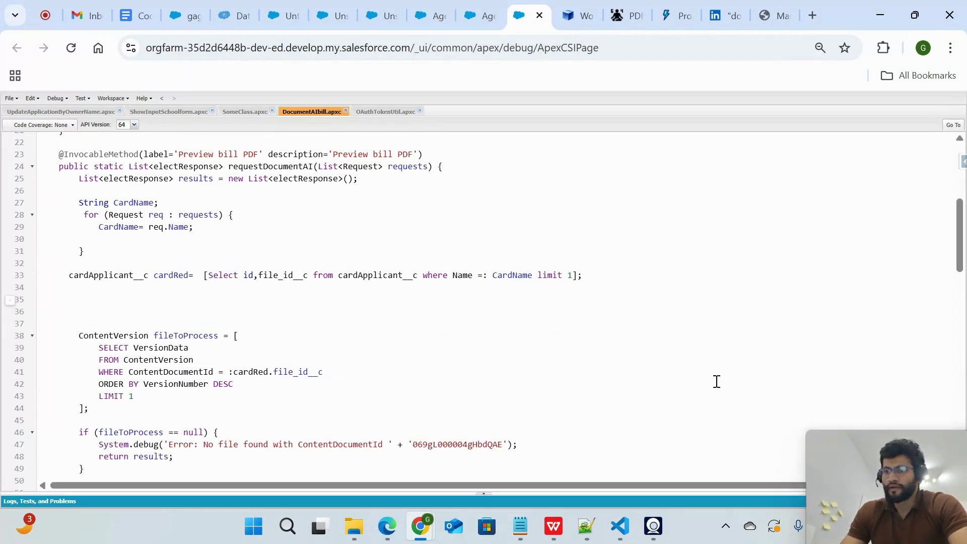
{"action": "scroll", "coordinate": [508, 350], "scroll_direction": "up", "scroll_amount": 1}
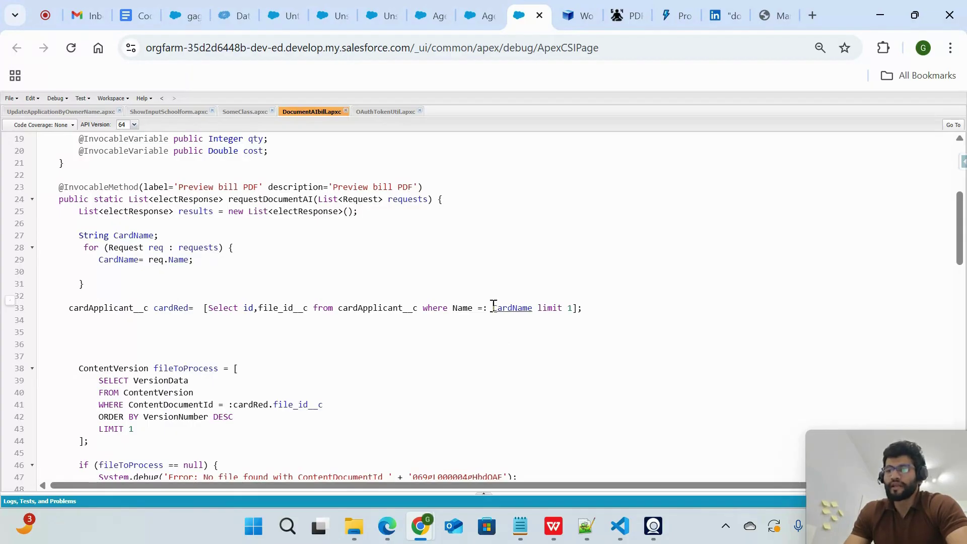
- Highlight cardApplicant__c and file_id__c in the applicant query, and VersionData with the full ContentVersion SELECT statement
{"action": "left_click_drag", "start_coordinate": [492, 307], "coordinate": [364, 311]}
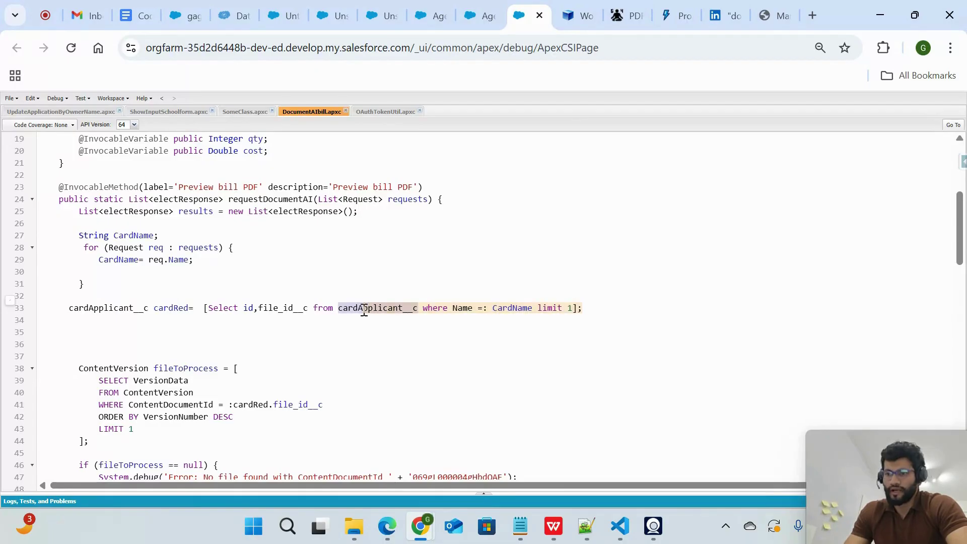
{"action": "double_click", "coordinate": [364, 308]}
{"action": "scroll", "coordinate": [385, 324], "scroll_direction": "down", "scroll_amount": 1}
{"action": "double_click", "coordinate": [281, 278]}
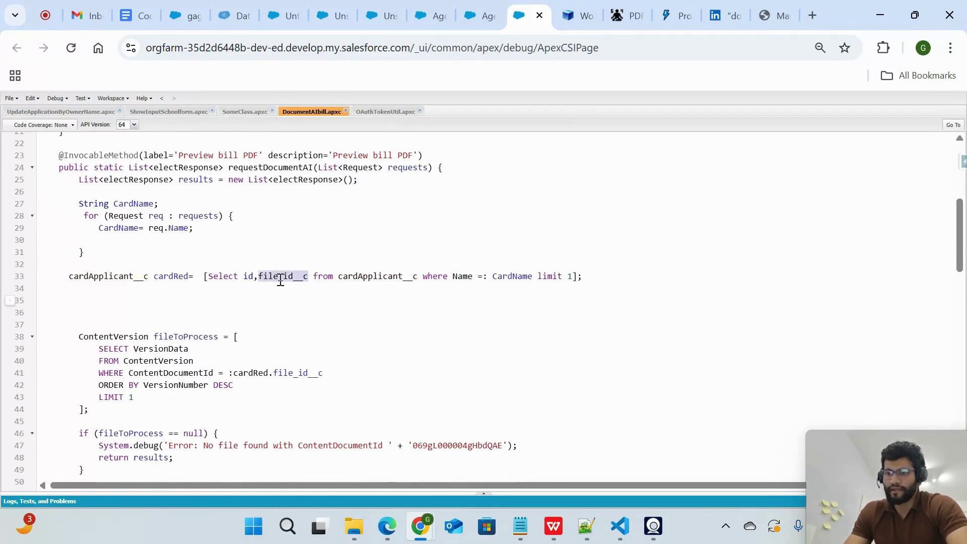
{"action": "scroll", "coordinate": [296, 339], "scroll_direction": "down", "scroll_amount": 2}
{"action": "double_click", "coordinate": [160, 303]}
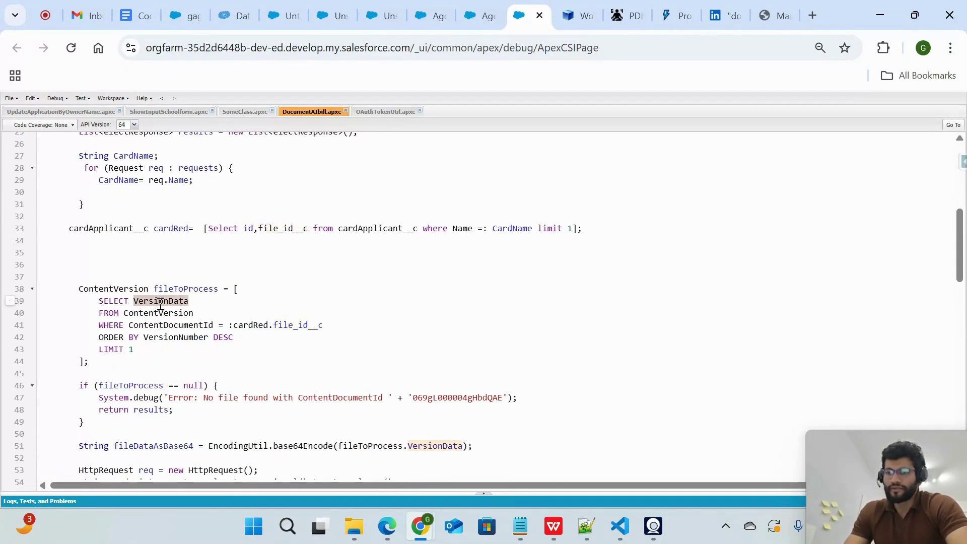
{"action": "left_click_drag", "start_coordinate": [156, 351], "coordinate": [103, 301]}
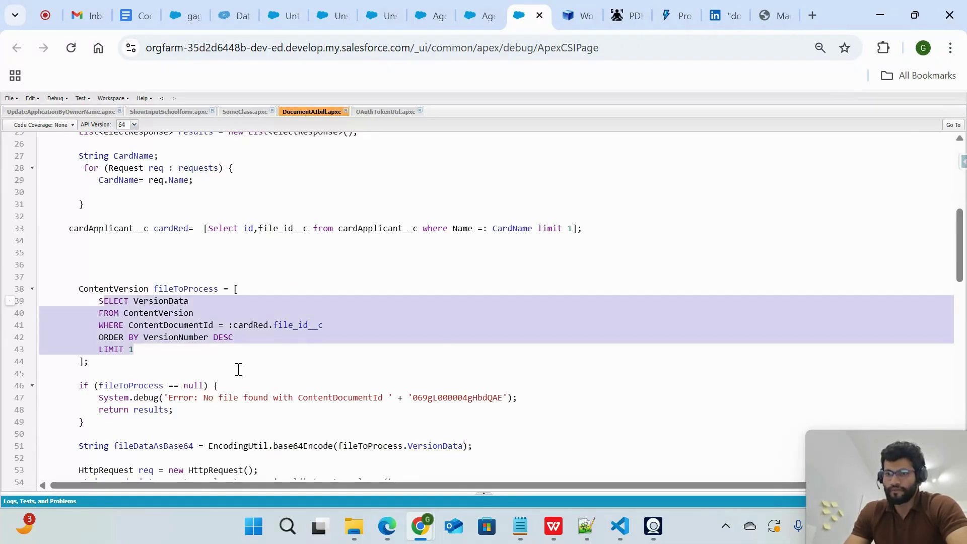
- Highlight the base64Encode call and the extract-data endpoint path in the HTTP request code
{"action": "scroll", "coordinate": [241, 371], "scroll_direction": "down", "scroll_amount": 3}
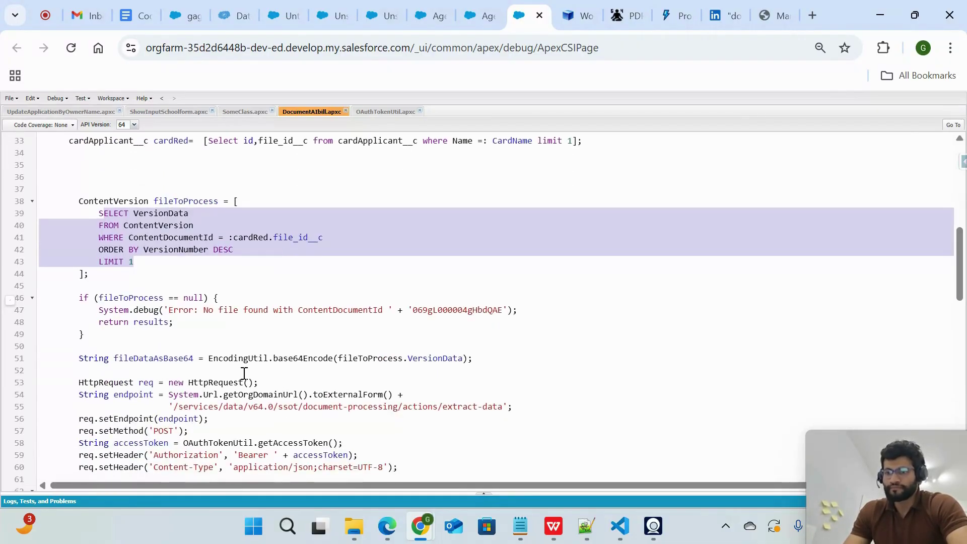
{"action": "scroll", "coordinate": [227, 302], "scroll_direction": "down", "scroll_amount": 2}
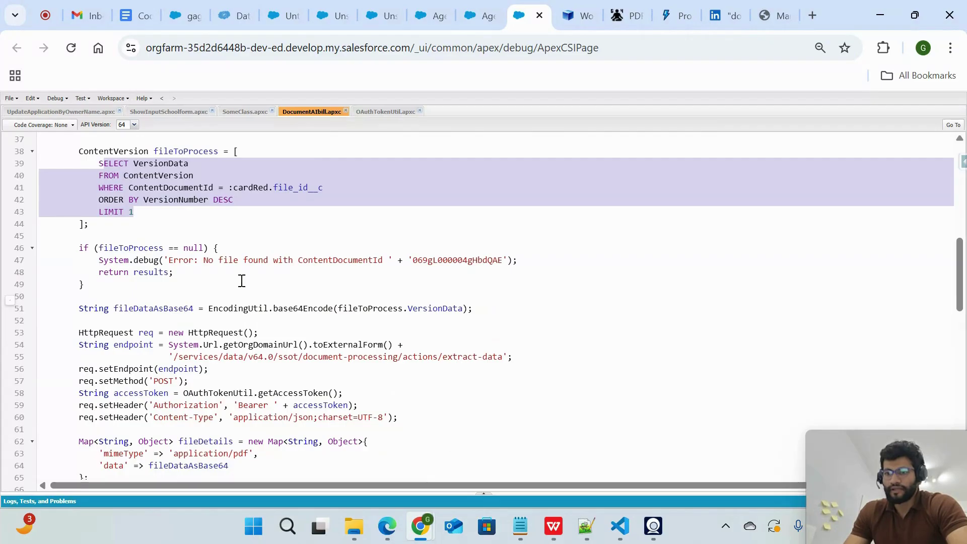
{"action": "double_click", "coordinate": [281, 312]}
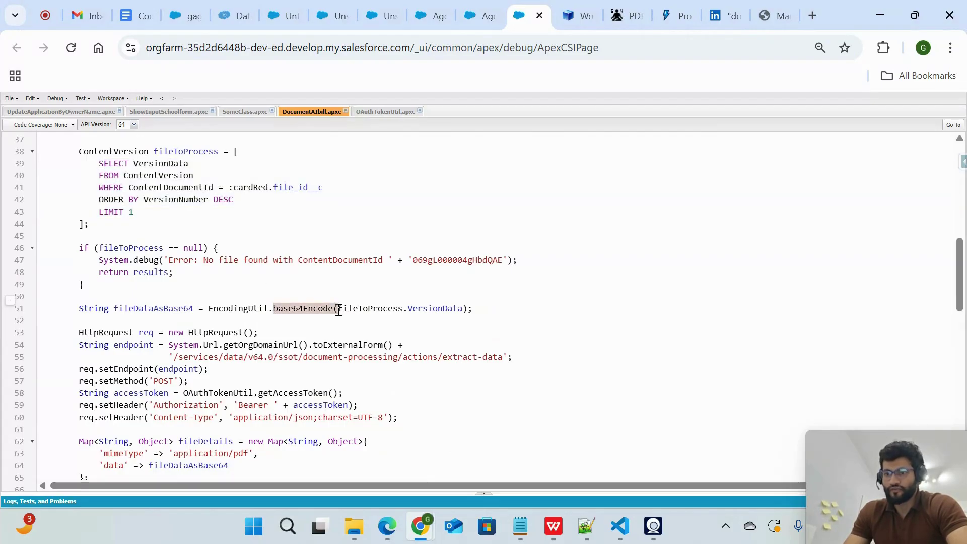
{"action": "scroll", "coordinate": [254, 370], "scroll_direction": "down", "scroll_amount": 3}
{"action": "left_click_drag", "start_coordinate": [173, 289], "coordinate": [440, 278]}
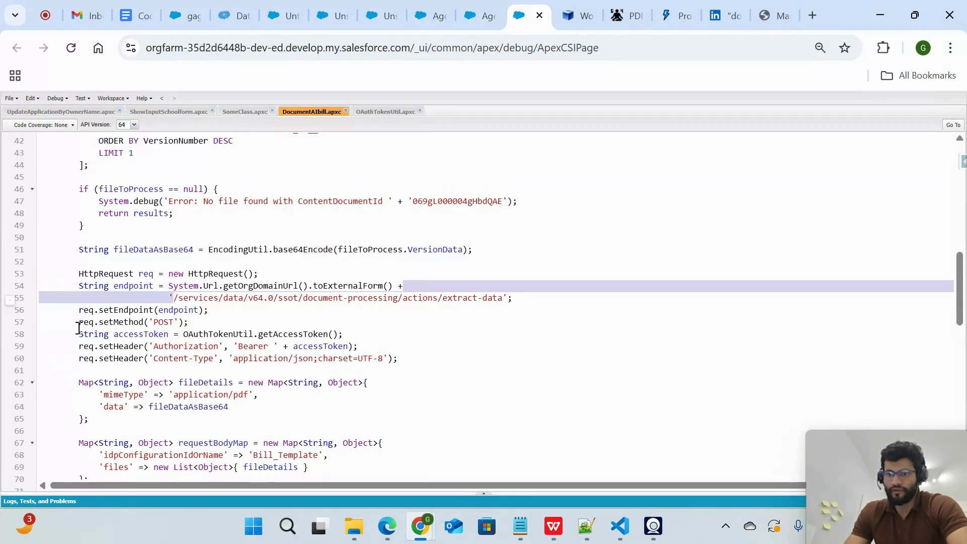
- Highlight the fileDetails and requestBodyMap code, and open Workbench's REST Explorer to examine the extract-data request body
{"action": "scroll", "coordinate": [79, 328], "scroll_direction": "down", "scroll_amount": 1}
{"action": "left_click_drag", "start_coordinate": [77, 339], "coordinate": [304, 447]}
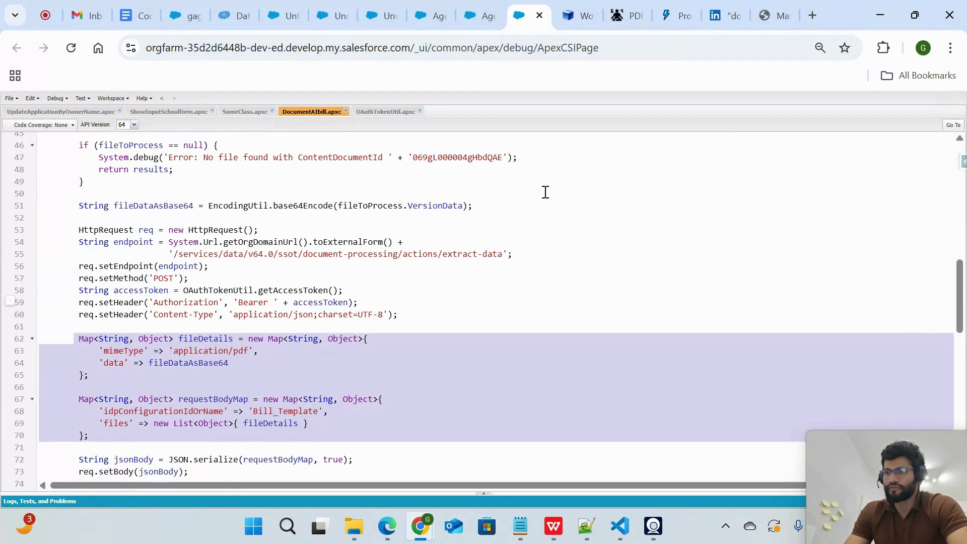
{"action": "left_click", "coordinate": [578, 11]}
{"action": "scroll", "coordinate": [322, 136], "scroll_direction": "up", "scroll_amount": 15}
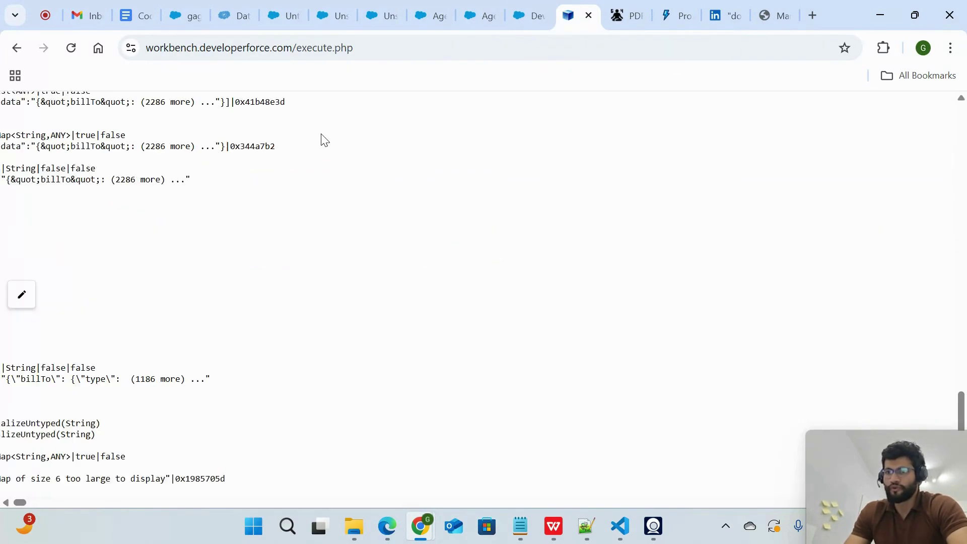
{"action": "scroll", "coordinate": [322, 135], "scroll_direction": "up", "scroll_amount": 15}
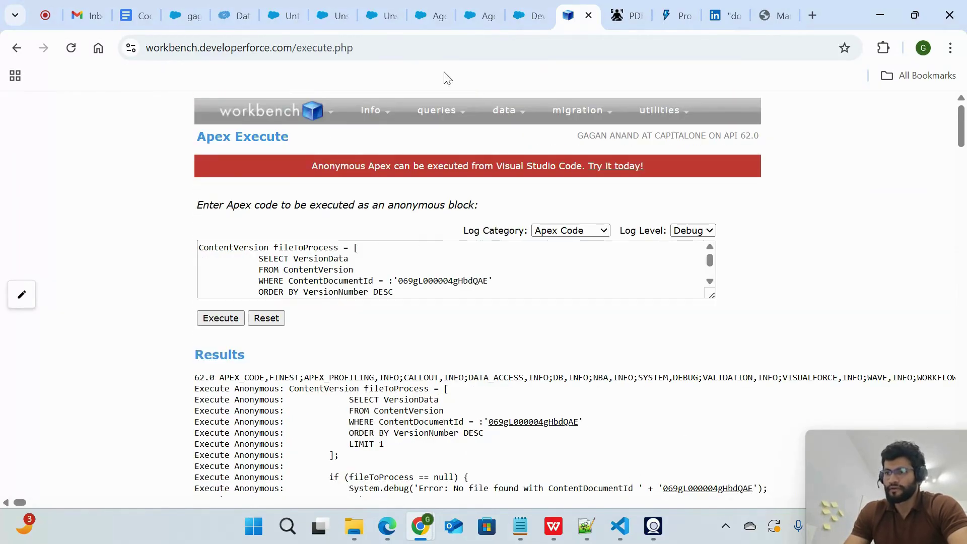
{"action": "mouse_move", "coordinate": [669, 117]}
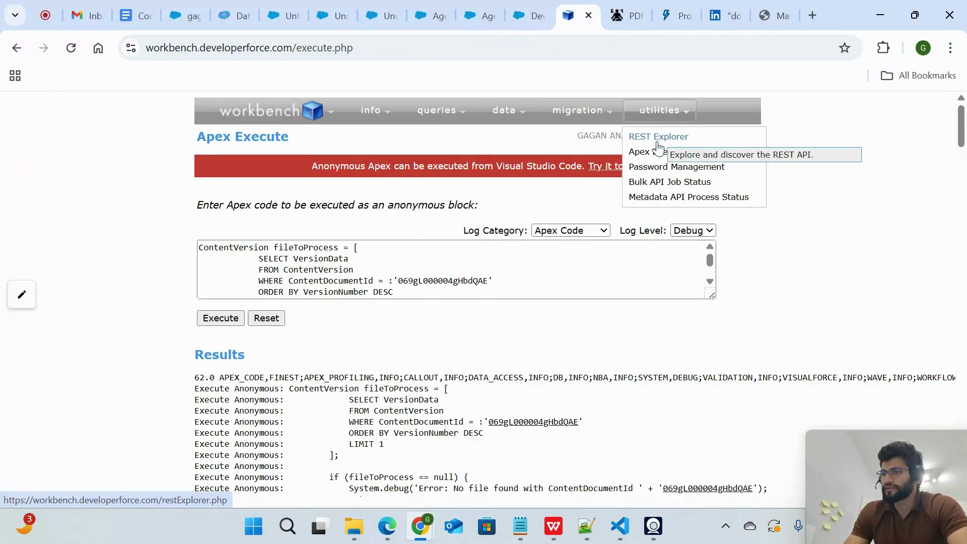
{"action": "left_click", "coordinate": [657, 143]}
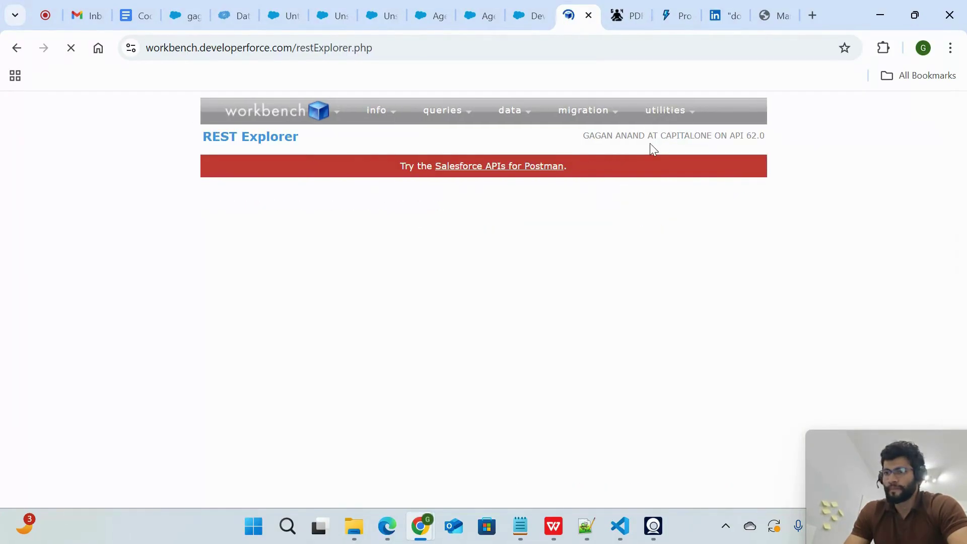
{"action": "scroll", "coordinate": [228, 305], "scroll_direction": "down", "scroll_amount": 3}
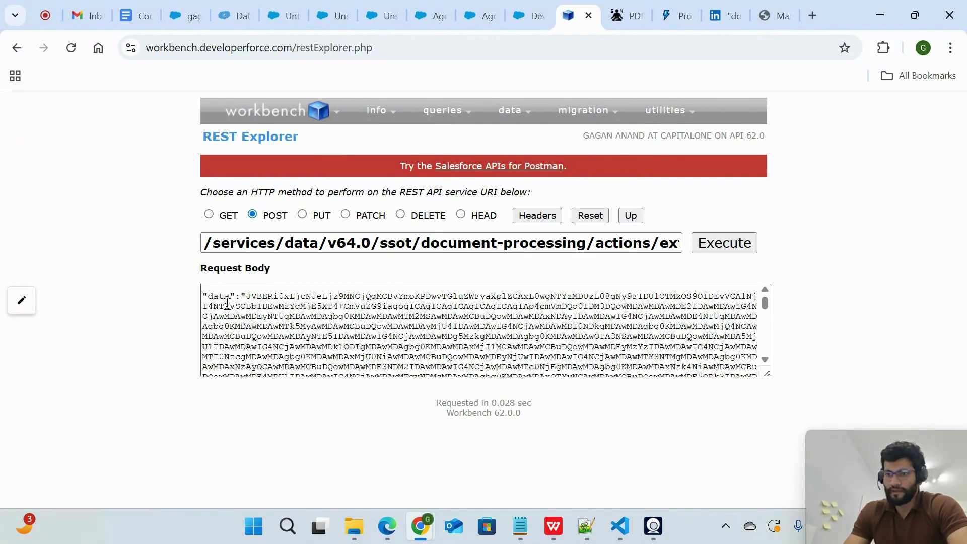
{"action": "scroll", "coordinate": [228, 304], "scroll_direction": "up", "scroll_amount": 4}
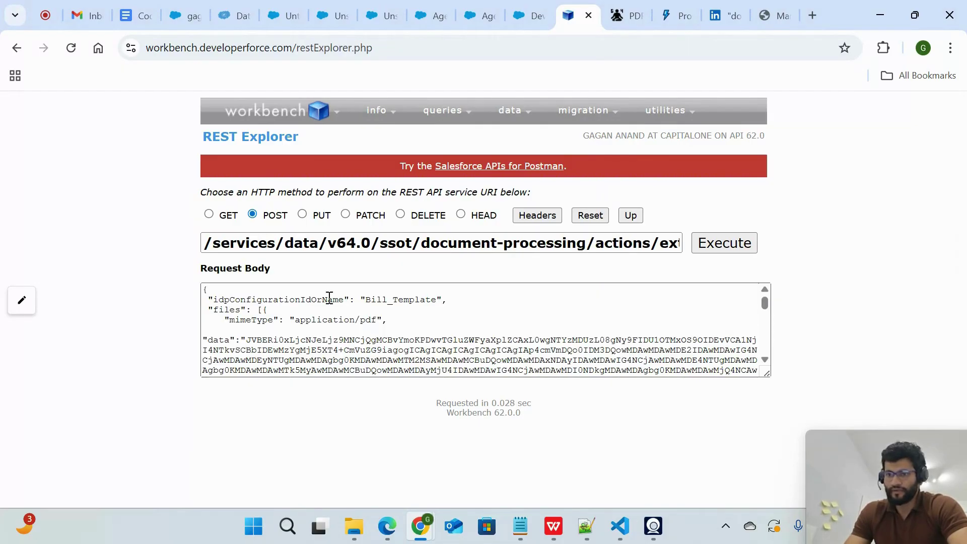
- Compare the mimeType entry in DocumentAIbill with Workbench's request body, highlighting its mimeType line and Bill_Template value
{"action": "left_click", "coordinate": [525, 16]}
{"action": "left_click", "coordinate": [267, 382]}
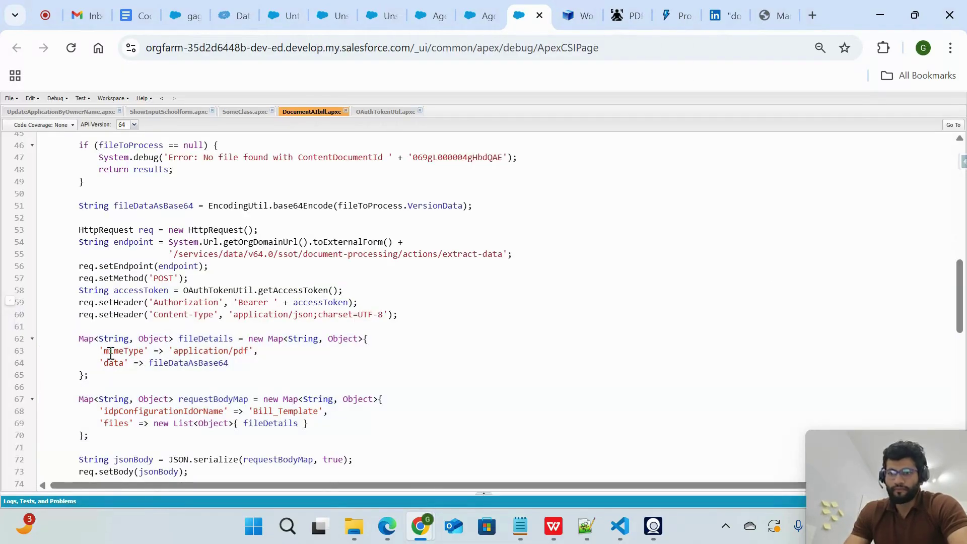
{"action": "left_click_drag", "start_coordinate": [102, 353], "coordinate": [207, 351]}
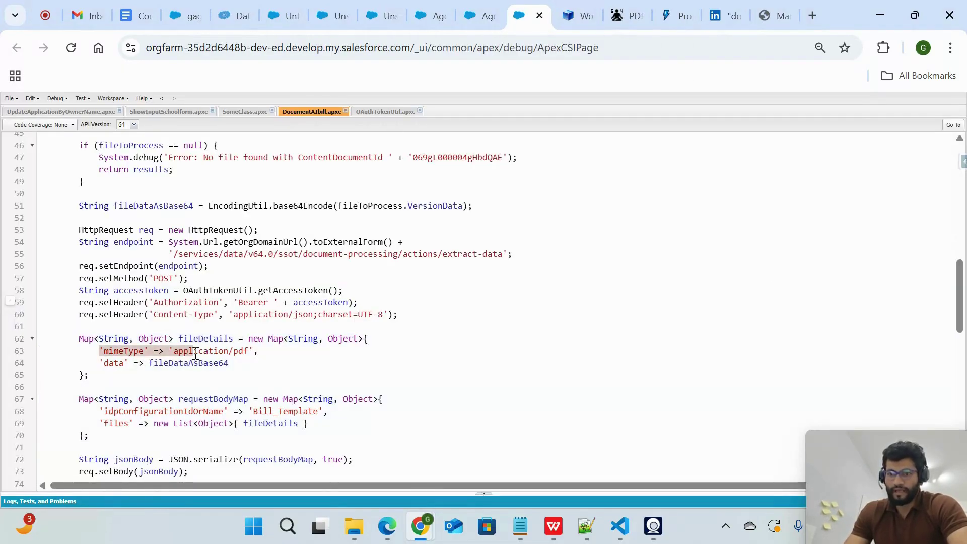
{"action": "left_click", "coordinate": [577, 16]}
{"action": "triple_click", "coordinate": [278, 323]}
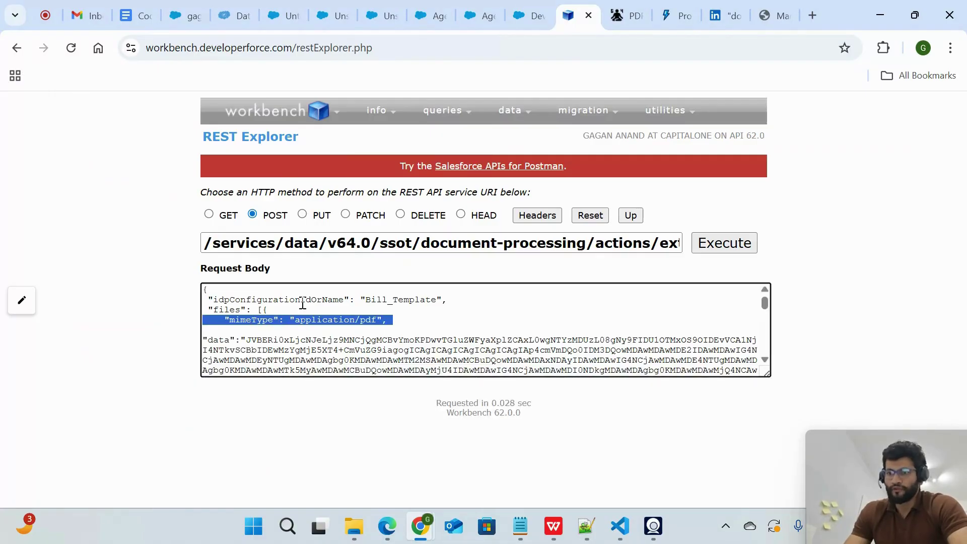
{"action": "double_click", "coordinate": [387, 301]}
- Back in the Developer Console, highlight requestBodyMap's idpConfigurationIdOrName line, files line and fileDetails reference
{"action": "left_click", "coordinate": [519, 18]}
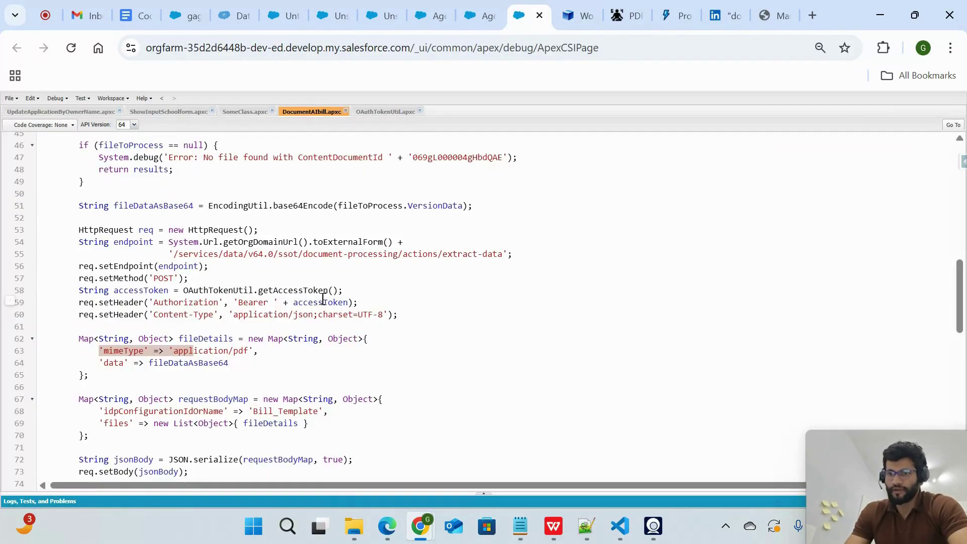
{"action": "scroll", "coordinate": [225, 415], "scroll_direction": "down", "scroll_amount": 1}
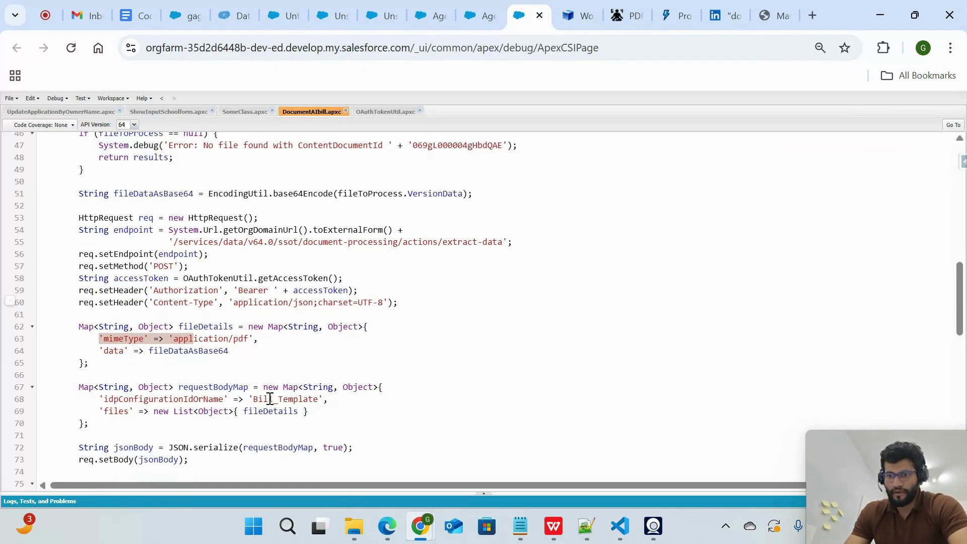
{"action": "triple_click", "coordinate": [274, 399]}
{"action": "left_click", "coordinate": [116, 416]}
{"action": "triple_click", "coordinate": [120, 416]}
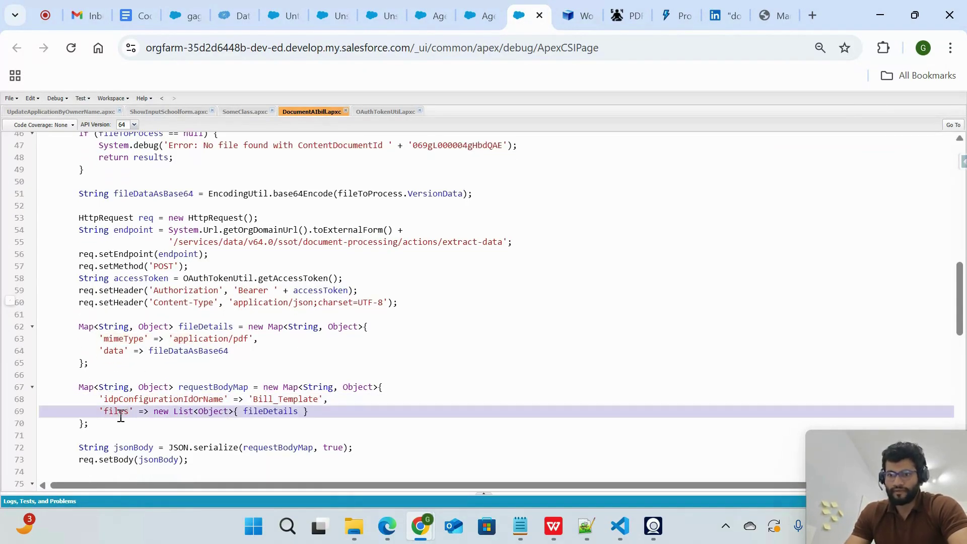
{"action": "double_click", "coordinate": [270, 411]}
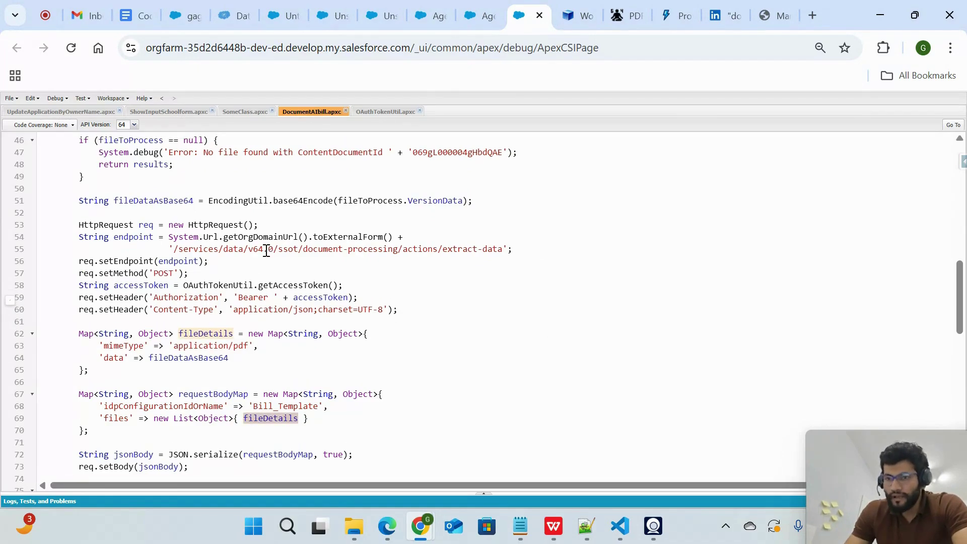
- Highlight the fileDataAsBase64 variable in the Apex code and the corresponding data value in Workbench's request body
{"action": "scroll", "coordinate": [266, 249], "scroll_direction": "up", "scroll_amount": 1}
{"action": "double_click", "coordinate": [166, 203]}
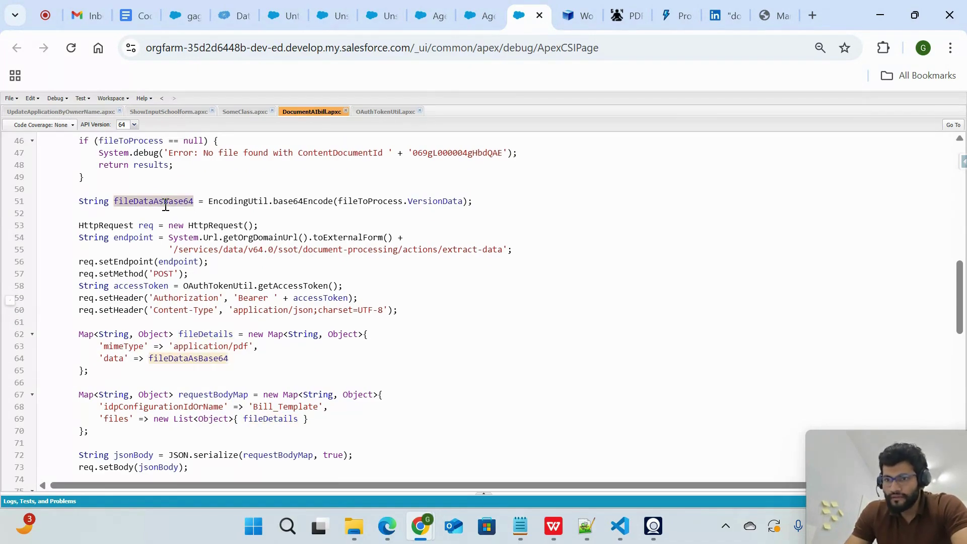
{"action": "left_click", "coordinate": [577, 23]}
{"action": "left_click_drag", "start_coordinate": [214, 341], "coordinate": [380, 361]}
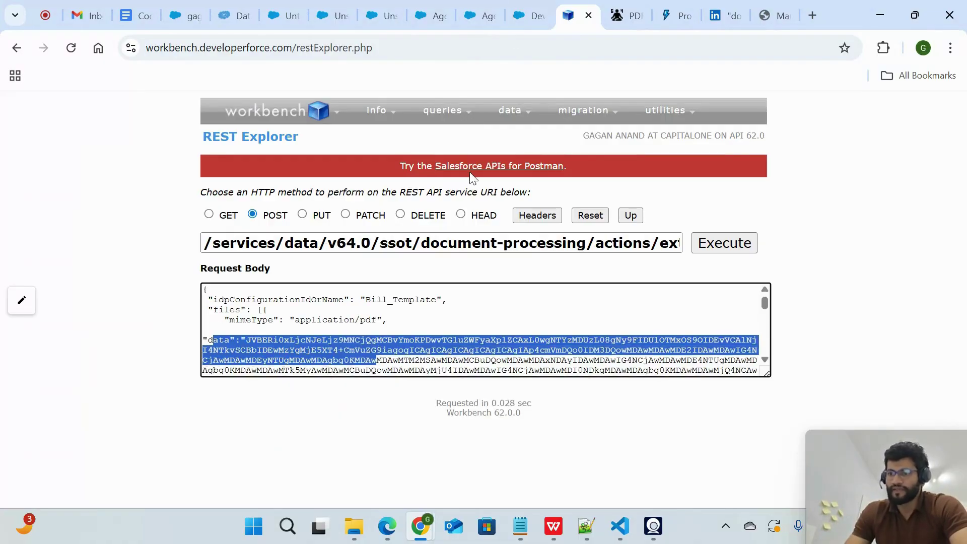
- Return to the Developer Console, highlight the base64 encoding line, and review the code down to the HTTP response parsing
{"action": "left_click", "coordinate": [524, 15]}
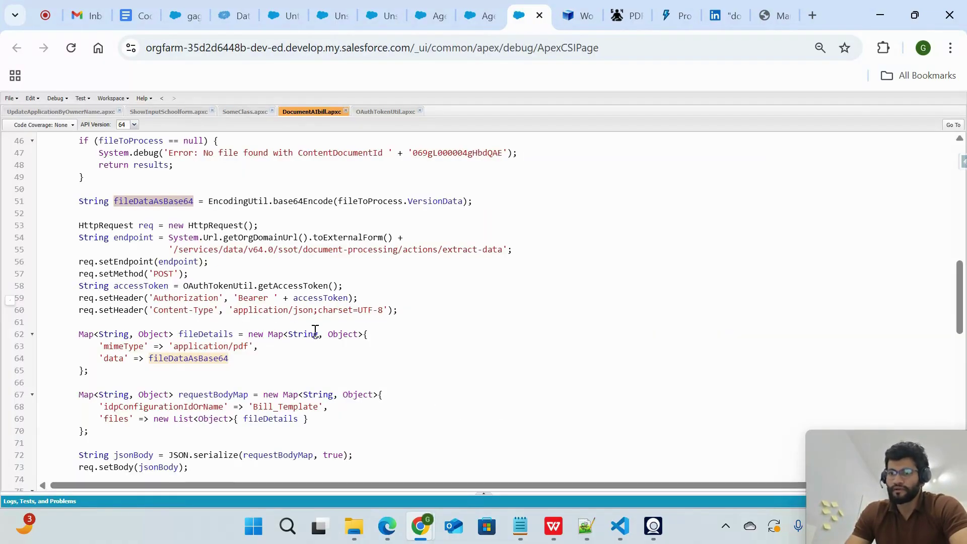
{"action": "left_click", "coordinate": [204, 198]}
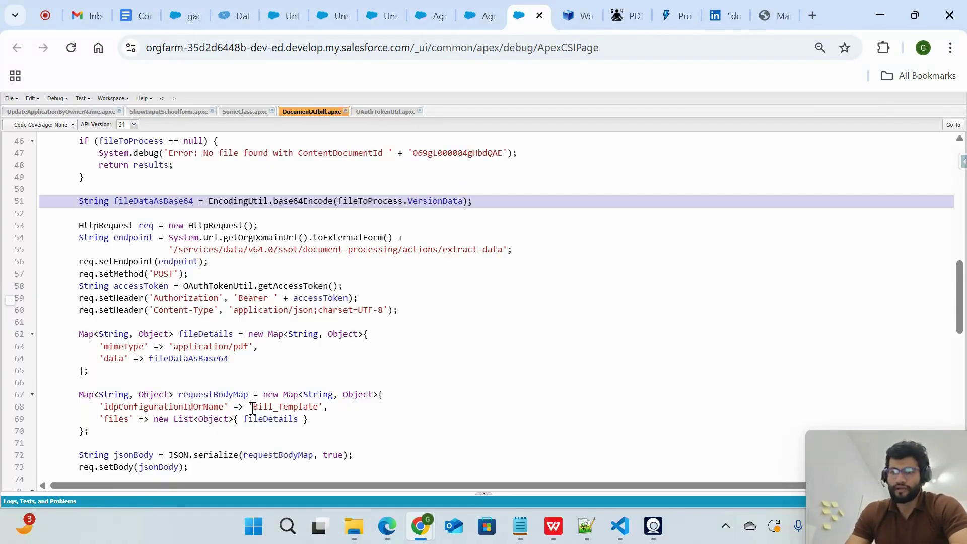
{"action": "scroll", "coordinate": [258, 401], "scroll_direction": "down", "scroll_amount": 3}
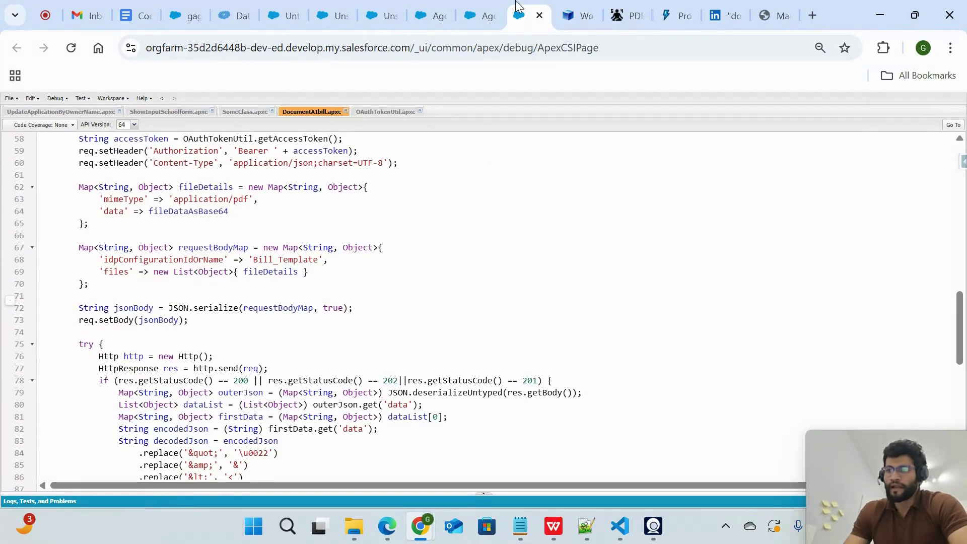
- Switch to Agentforce Builder and send "Hi give me document details" in the Conversation Preview
{"action": "left_click", "coordinate": [482, 7]}
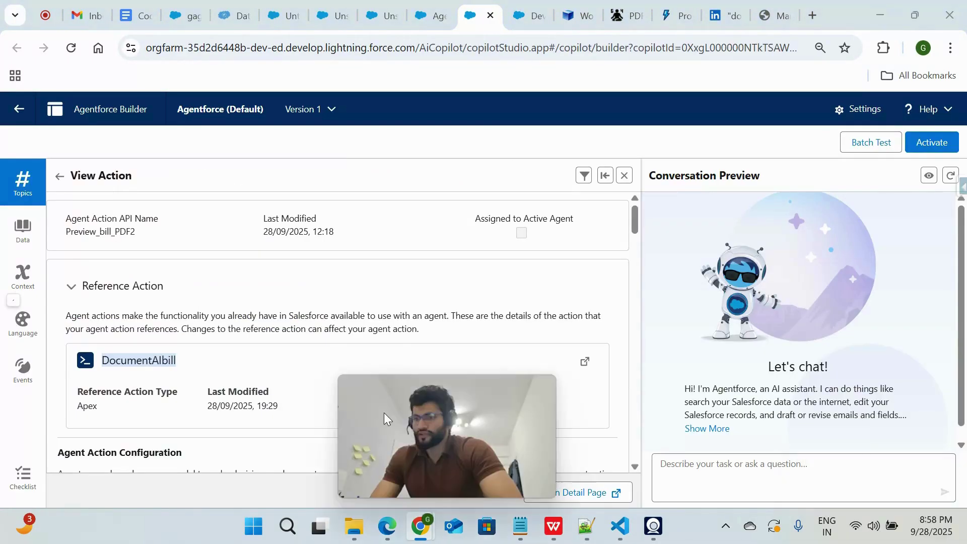
{"action": "left_click", "coordinate": [724, 476]}
{"action": "type", "text": "Hi"}
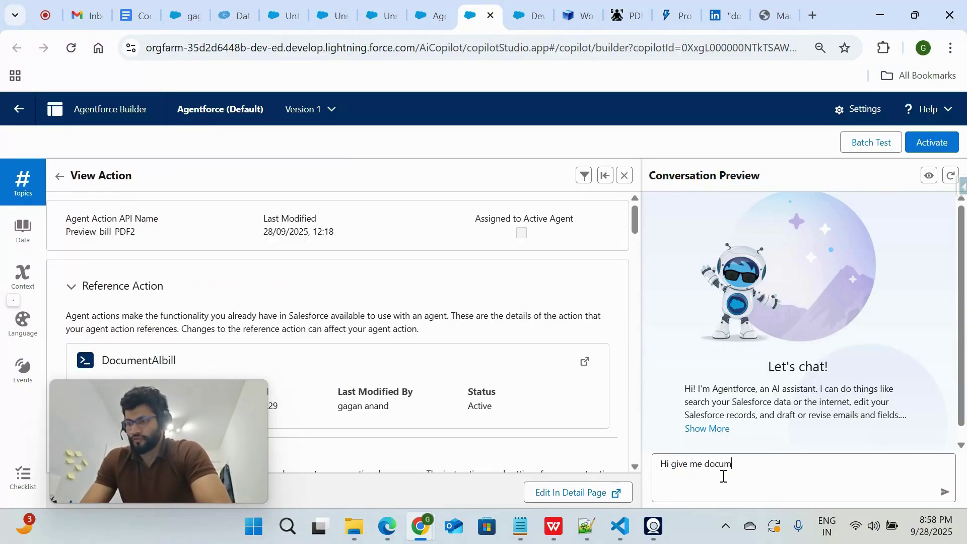
{"action": "type", "text": "give me document details"}
{"action": "key", "text": "Return"}
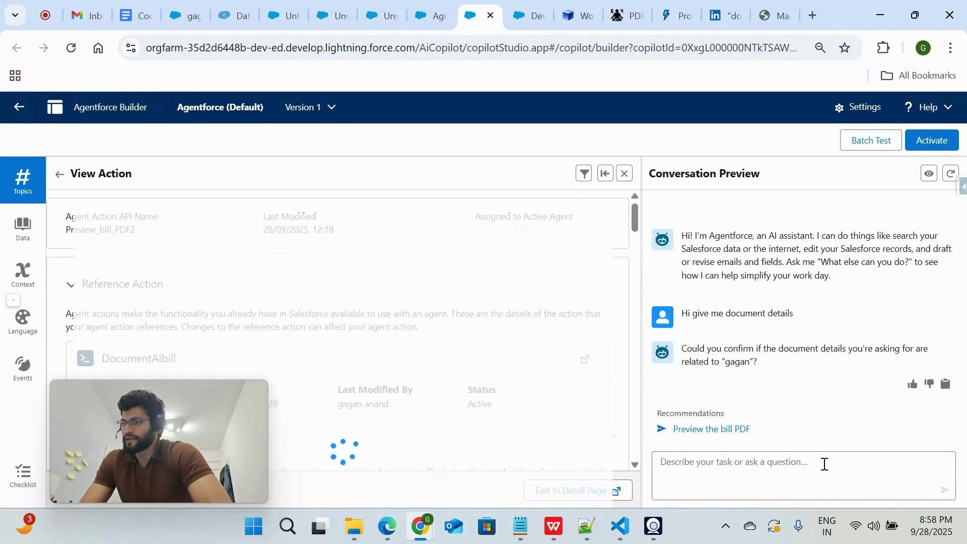
- Answer the agent's confirmation question with "Yes"
{"action": "left_click", "coordinate": [746, 492]}
{"action": "type", "text": "Yes"}
{"action": "key", "text": "Return"}
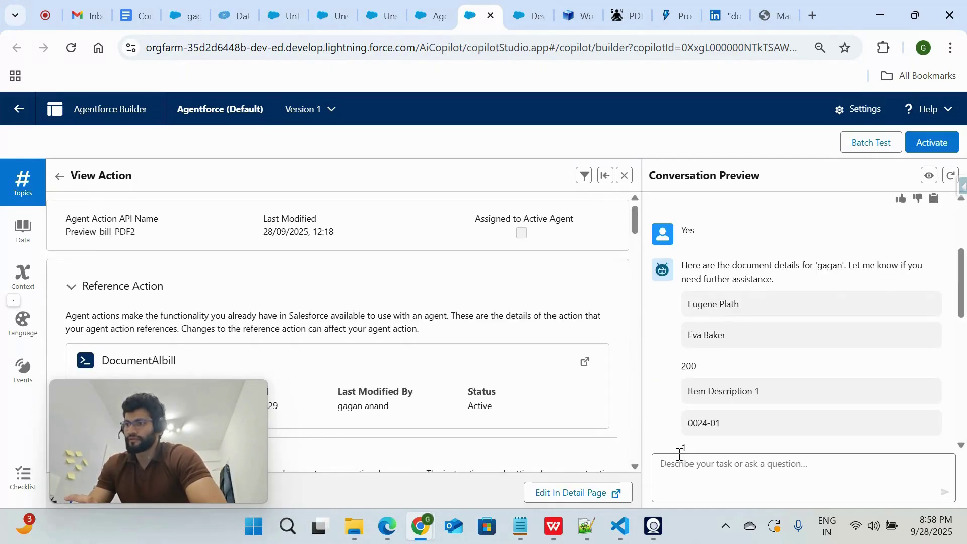
- Copy the bill-to name from the agent's reply, search for it in Mandisa.pdf, and check the invoice's contact section
{"action": "scroll", "coordinate": [749, 346], "scroll_direction": "down", "scroll_amount": 1}
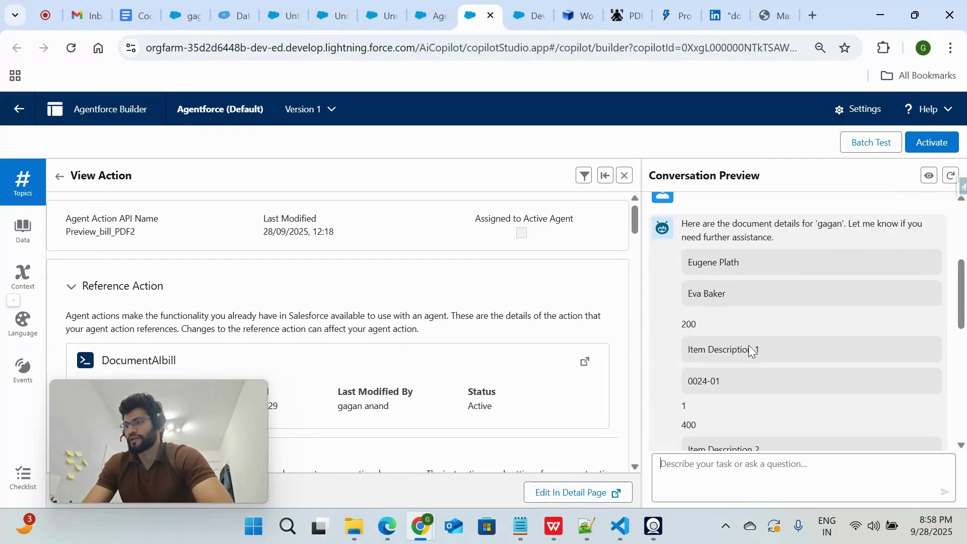
{"action": "right_click", "coordinate": [750, 345]}
{"action": "left_click", "coordinate": [851, 283]}
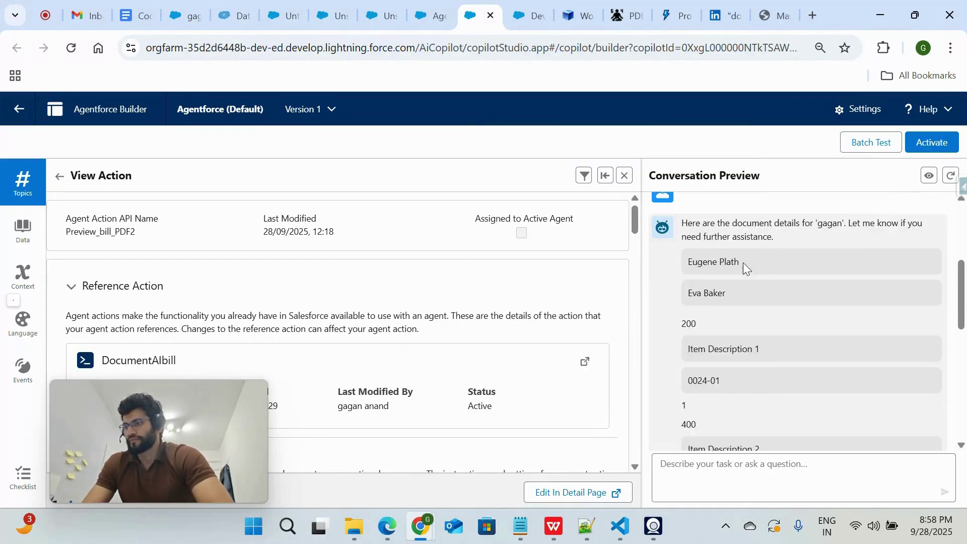
{"action": "left_click_drag", "start_coordinate": [744, 263], "coordinate": [689, 263]}
{"action": "key", "text": "ctrl+c"}
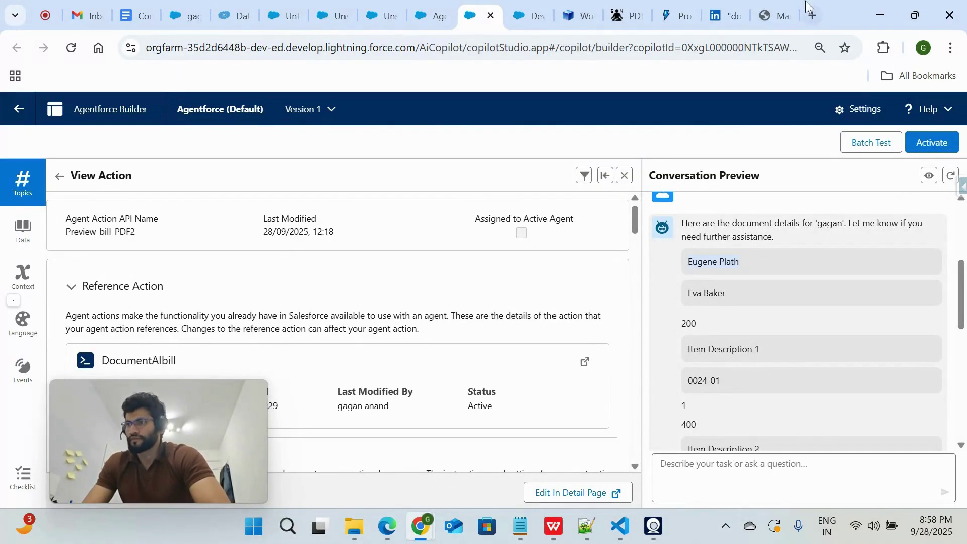
{"action": "left_click", "coordinate": [779, 5]}
{"action": "scroll", "coordinate": [633, 255], "scroll_direction": "up", "scroll_amount": 6}
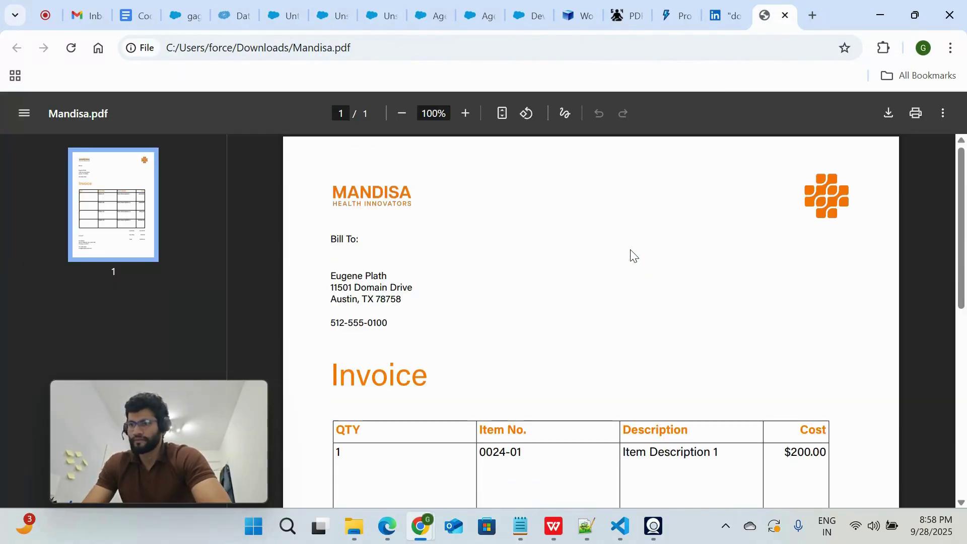
{"action": "key", "text": "ctrl+f"}
{"action": "key", "text": "ctrl+v"}
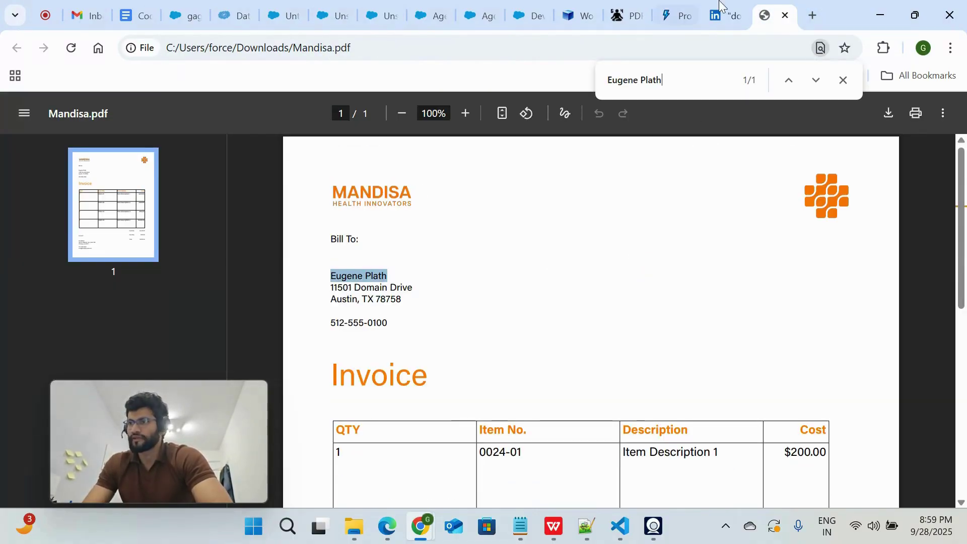
{"action": "scroll", "coordinate": [494, 329], "scroll_direction": "down", "scroll_amount": 8}
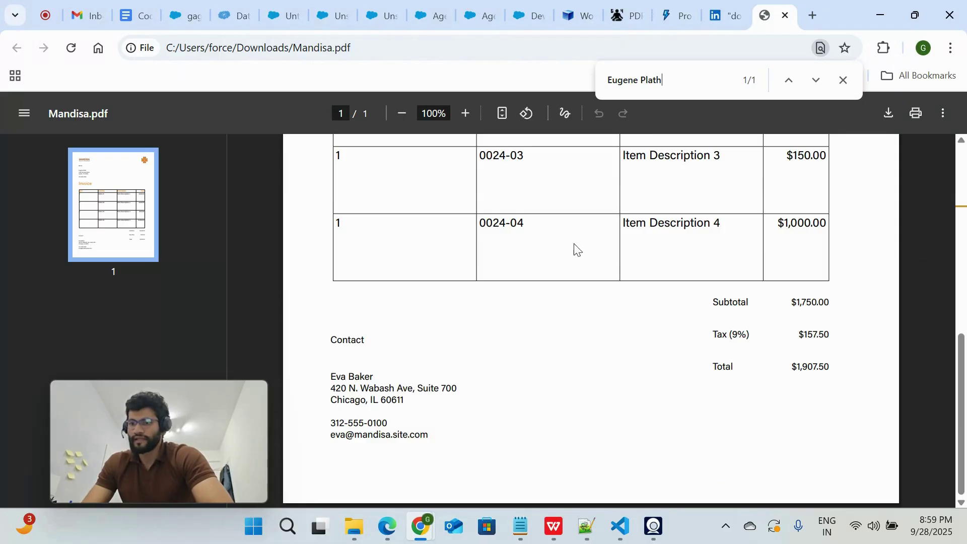
- Return to Agentforce Builder, highlight the contact name in the agent's reply, and review the remaining line items and totals
{"action": "left_click", "coordinate": [429, 10]}
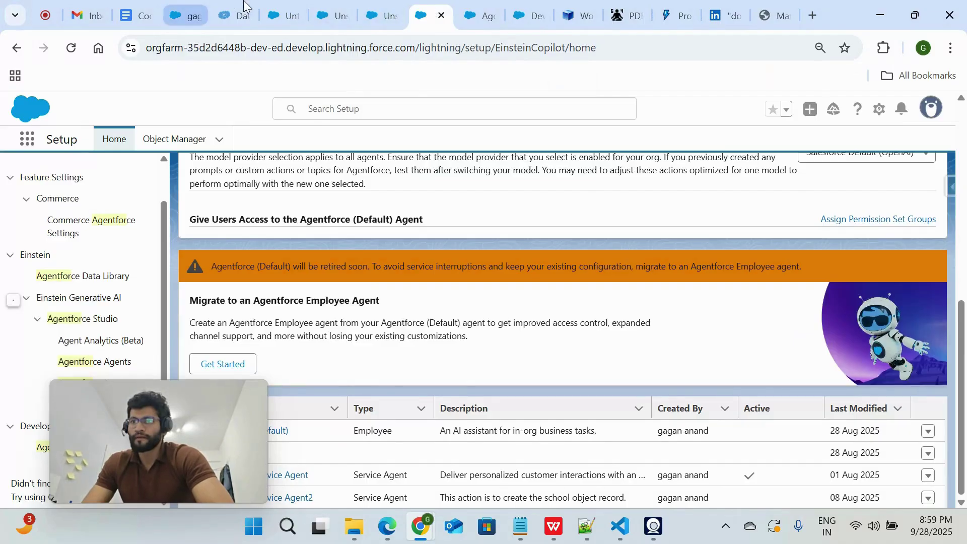
{"action": "left_click", "coordinate": [484, 14]}
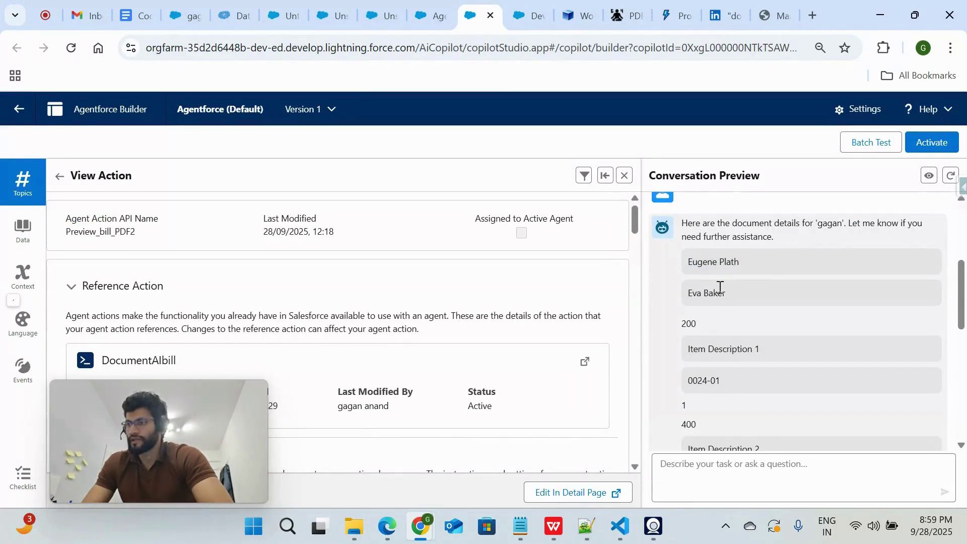
{"action": "scroll", "coordinate": [726, 326], "scroll_direction": "down", "scroll_amount": 2}
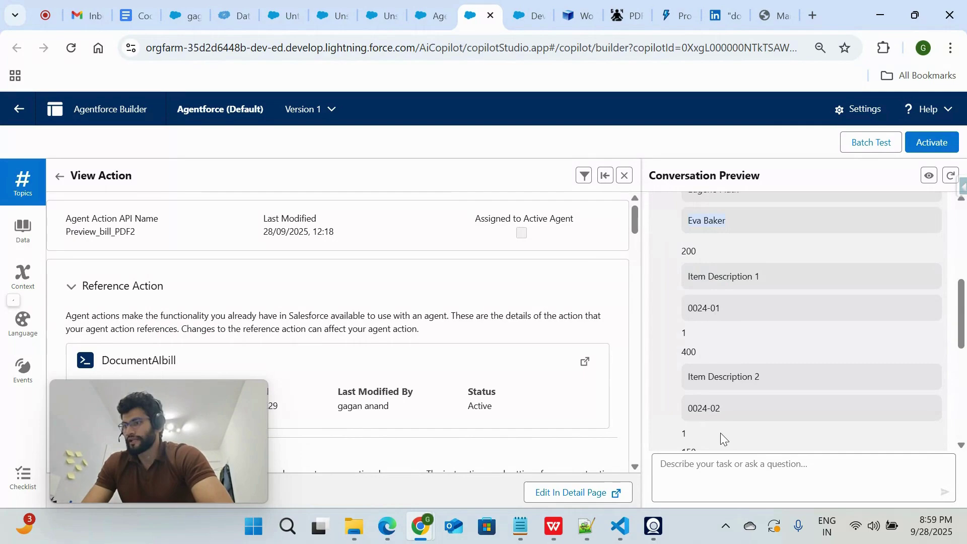
{"action": "scroll", "coordinate": [720, 433], "scroll_direction": "down", "scroll_amount": 4}
{"action": "scroll", "coordinate": [720, 433], "scroll_direction": "down", "scroll_amount": 3}
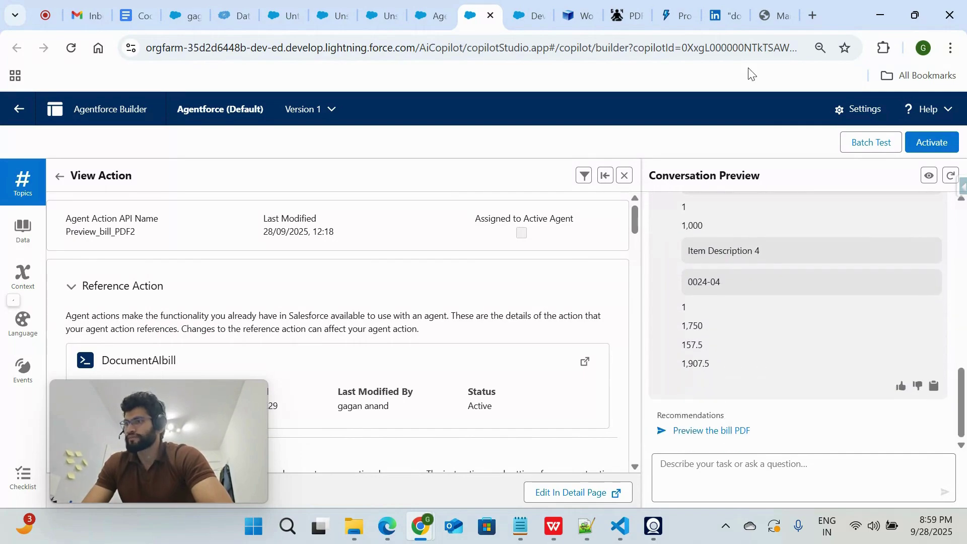
- Open the Mandisa.pdf invoice again and check its line items, subtotal, tax and total against the agent's reply
{"action": "left_click", "coordinate": [773, 15]}
{"action": "scroll", "coordinate": [511, 319], "scroll_direction": "up", "scroll_amount": 5}
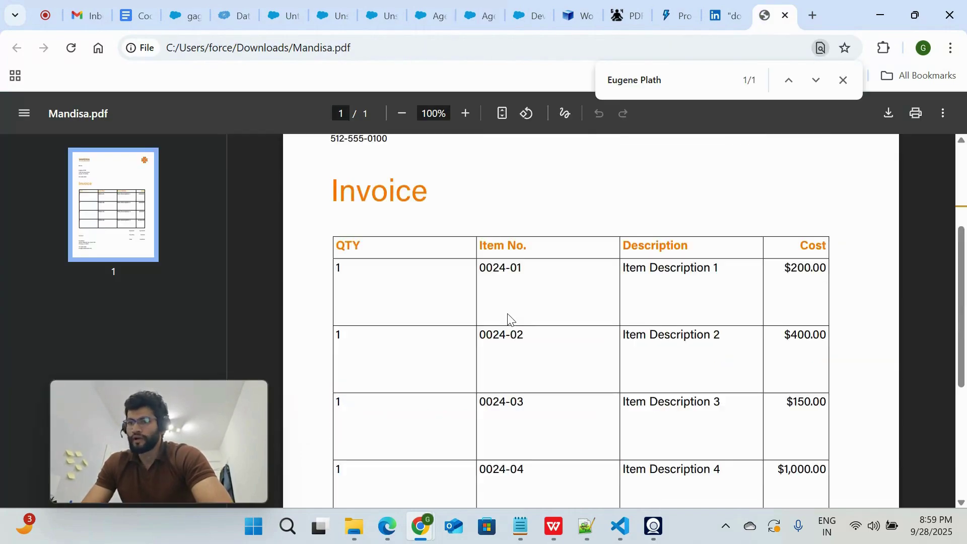
{"action": "scroll", "coordinate": [703, 336], "scroll_direction": "down", "scroll_amount": 3}
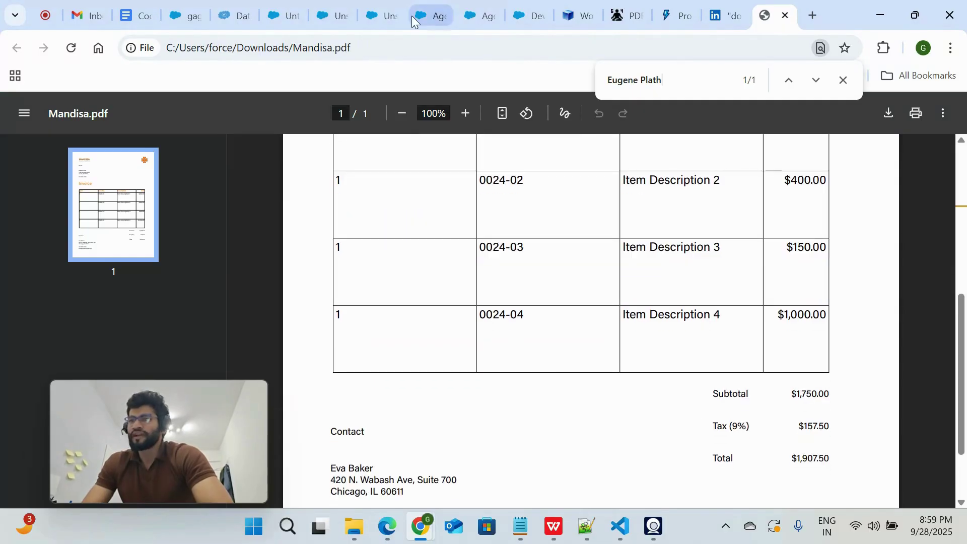
- Return to the Agentforce Builder conversation preview and review the document request, the confirmation and the extracted invoice details
{"action": "left_click", "coordinate": [339, 10]}
{"action": "left_click", "coordinate": [432, 15]}
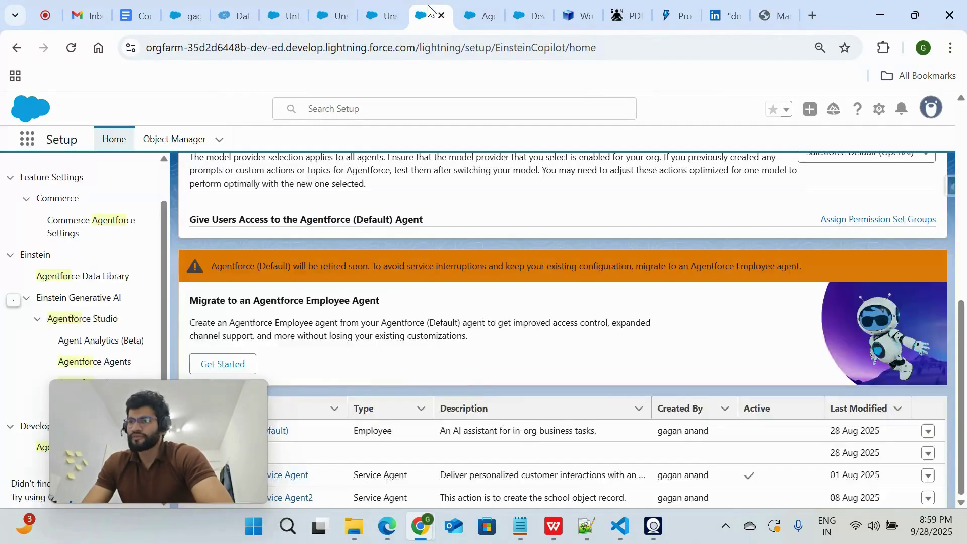
{"action": "left_click", "coordinate": [479, 15]}
{"action": "scroll", "coordinate": [694, 276], "scroll_direction": "up", "scroll_amount": 15}
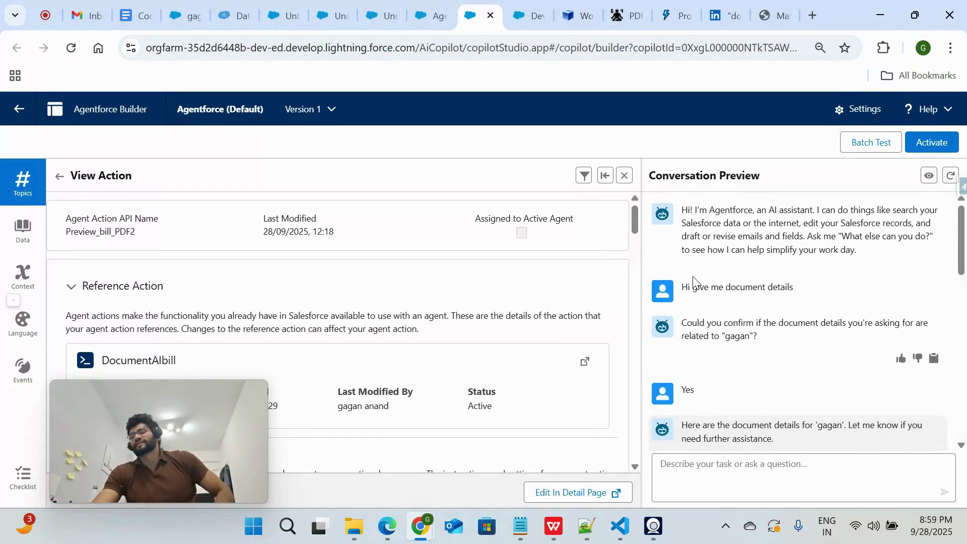
{"action": "scroll", "coordinate": [694, 277], "scroll_direction": "down", "scroll_amount": 3}
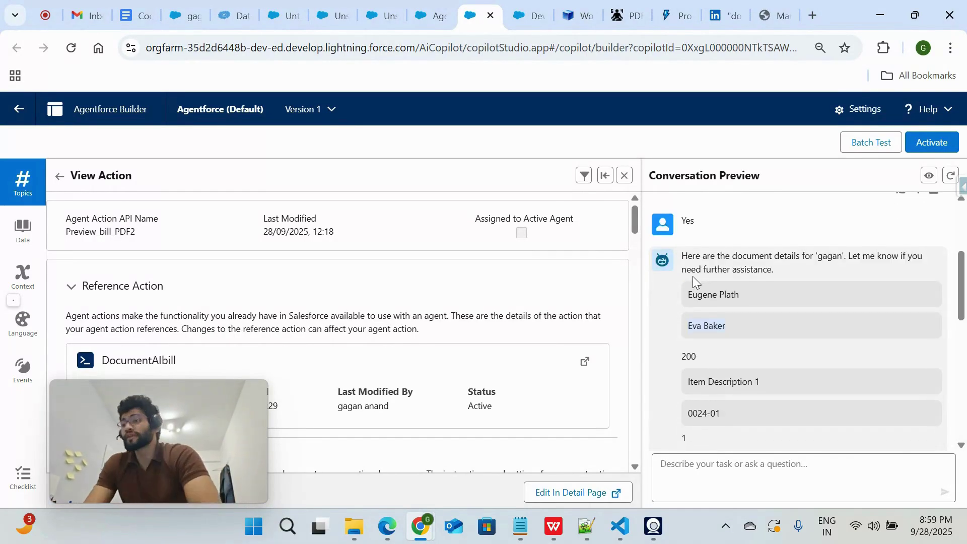
{"action": "scroll", "coordinate": [694, 276], "scroll_direction": "down", "scroll_amount": 1}
{"action": "left_click_drag", "start_coordinate": [696, 277], "coordinate": [733, 240]}
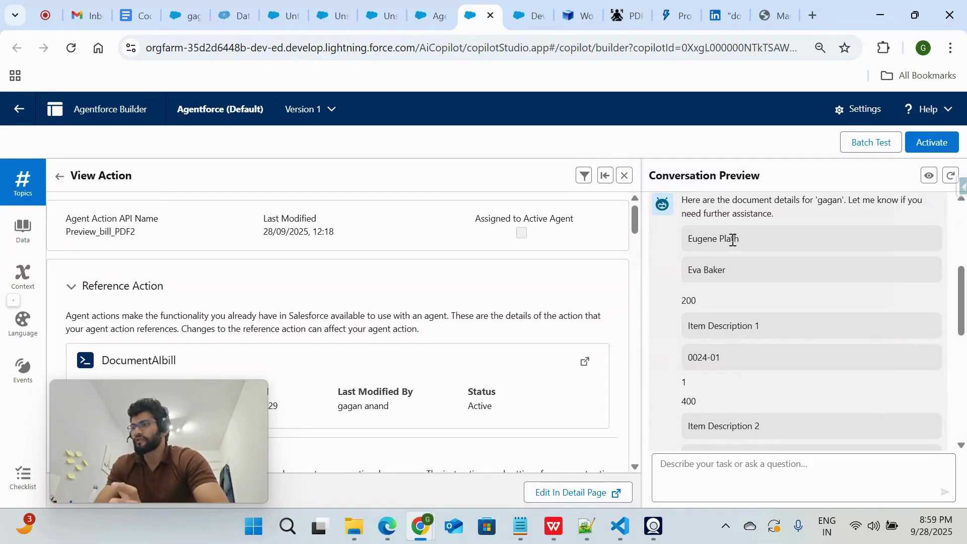
{"action": "scroll", "coordinate": [733, 241], "scroll_direction": "up", "scroll_amount": 3}
{"action": "scroll", "coordinate": [733, 241], "scroll_direction": "up", "scroll_amount": 2}
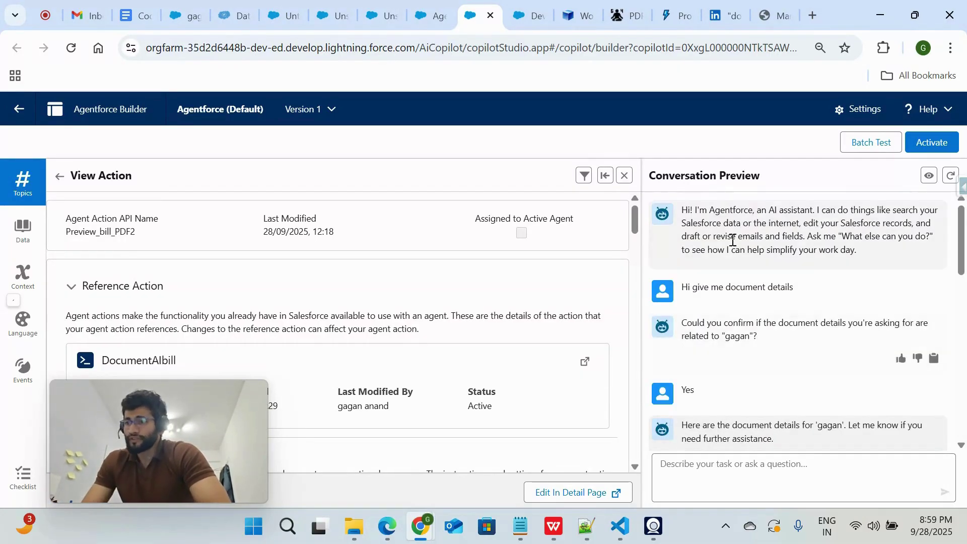
- Open the DocumentAIbill Apex class in the Developer Console and review its request body and response-parsing code
{"action": "left_click", "coordinate": [529, 15]}
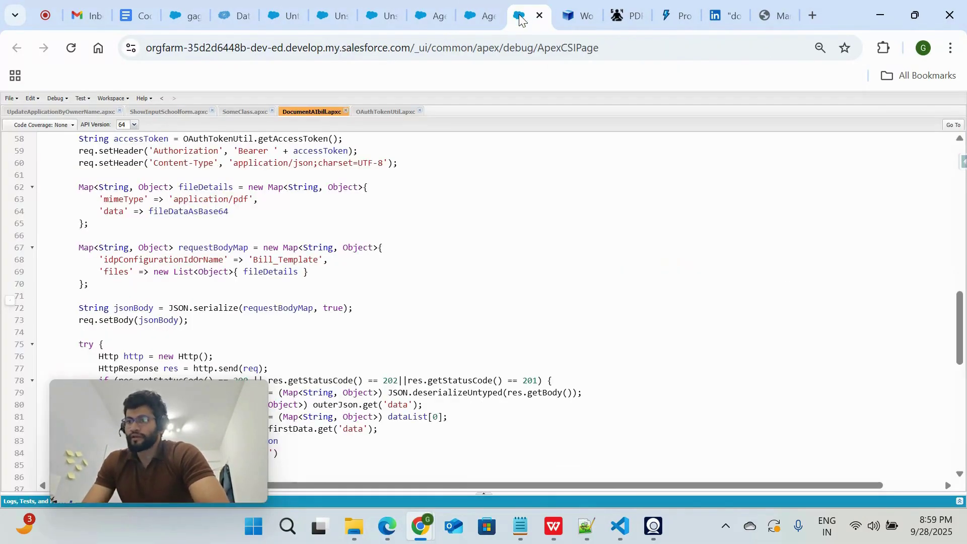
{"action": "left_click_drag", "start_coordinate": [210, 397], "coordinate": [895, 400]}
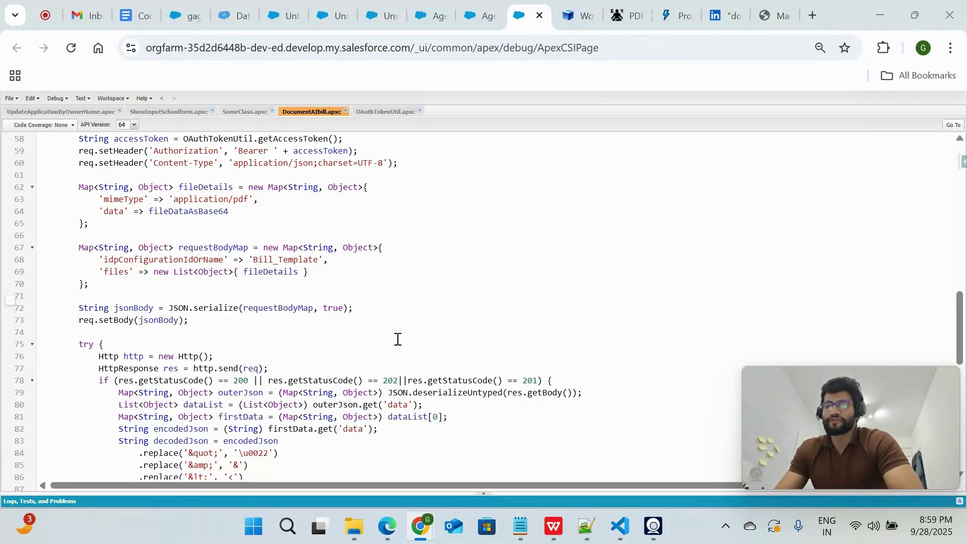
{"action": "scroll", "coordinate": [398, 339], "scroll_direction": "down", "scroll_amount": 1}
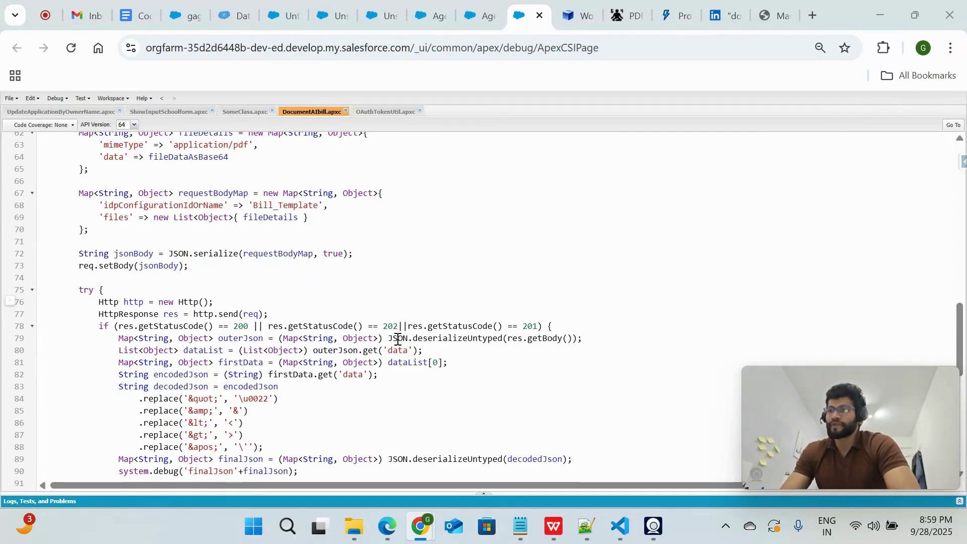
- Return to Salesforce Setup, search the setup pages for "app mana" and open App Manager
{"action": "left_click", "coordinate": [478, 25]}
{"action": "left_click", "coordinate": [436, 16]}
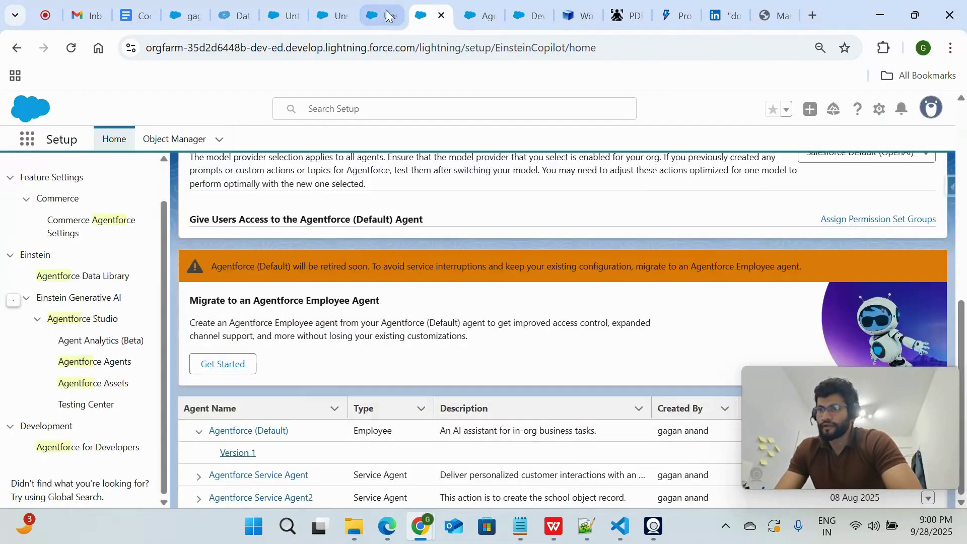
{"action": "left_click", "coordinate": [388, 16]}
{"action": "left_click", "coordinate": [422, 16]}
{"action": "scroll", "coordinate": [124, 183], "scroll_direction": "up", "scroll_amount": 1}
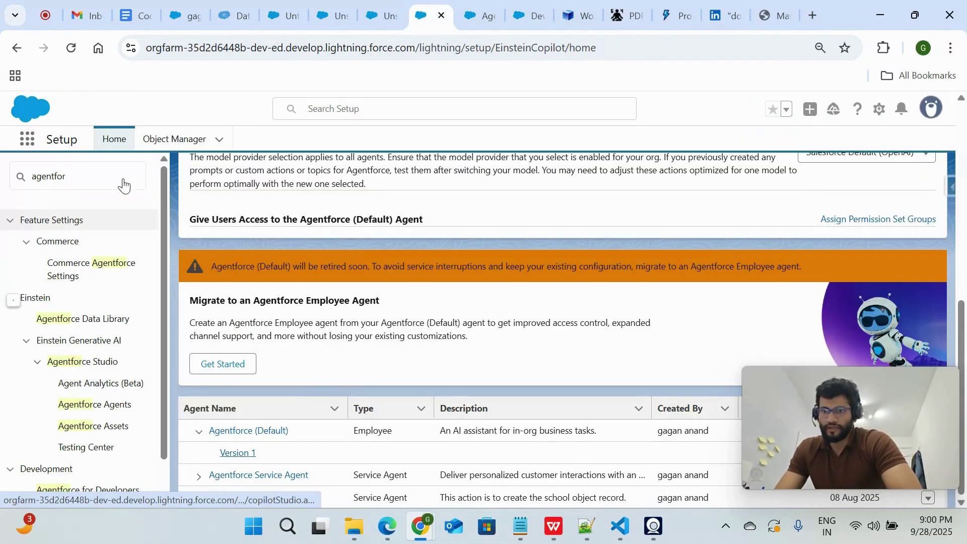
{"action": "double_click", "coordinate": [120, 179]}
{"action": "type", "text": "app m"}
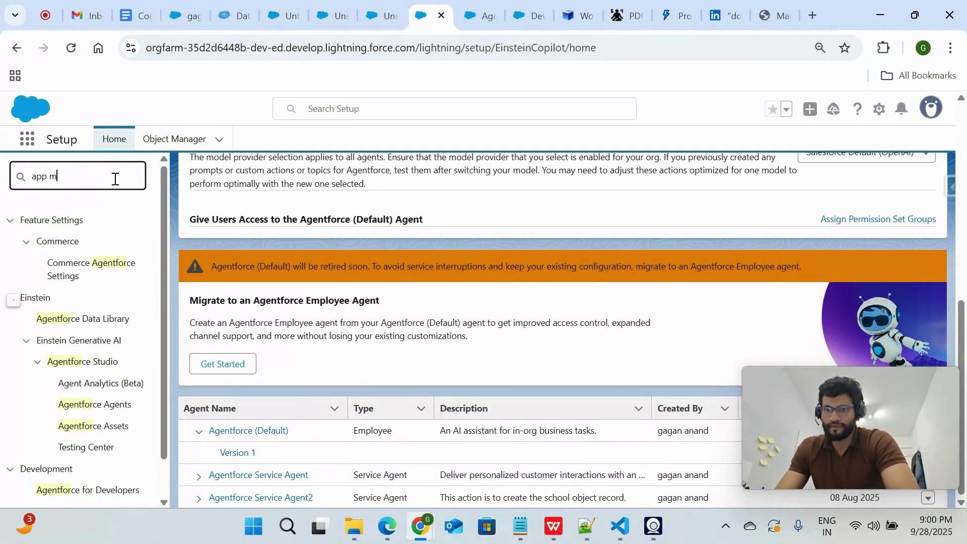
{"action": "type", "text": "ana"}
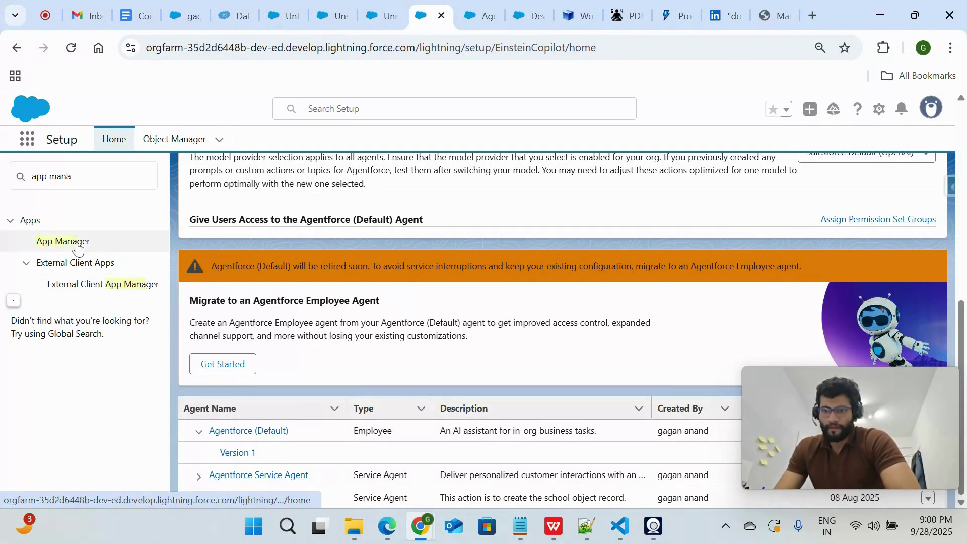
{"action": "left_click", "coordinate": [77, 249]}
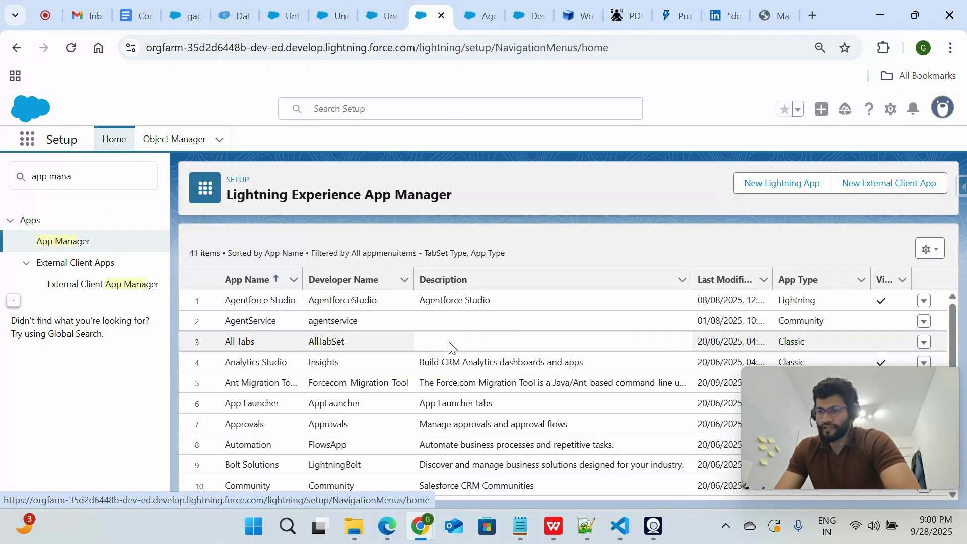
- Find the Oauthflow connected app in the app list, open its management page and review its OAuth policies and handler settings
{"action": "scroll", "coordinate": [388, 378], "scroll_direction": "down", "scroll_amount": 5}
{"action": "scroll", "coordinate": [388, 382], "scroll_direction": "down", "scroll_amount": 8}
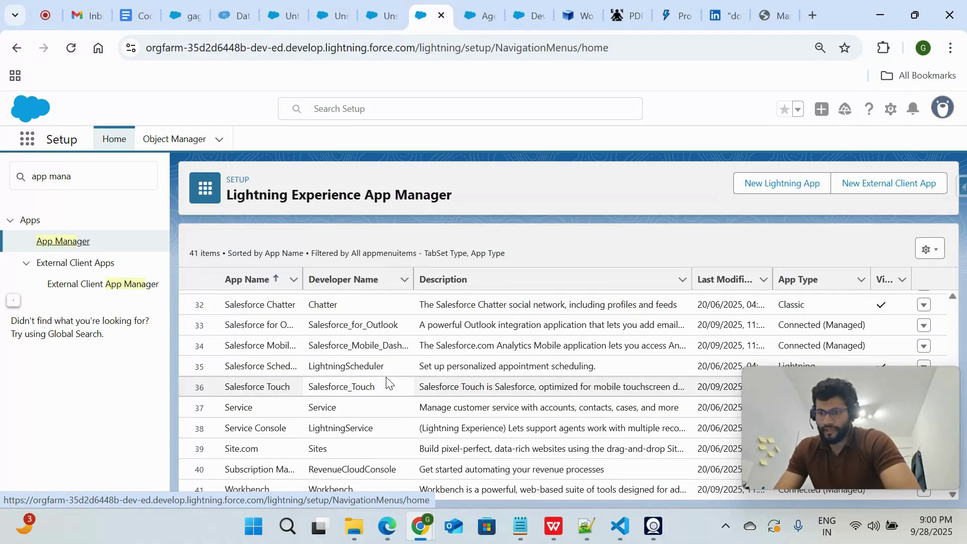
{"action": "scroll", "coordinate": [387, 379], "scroll_direction": "up", "scroll_amount": 5}
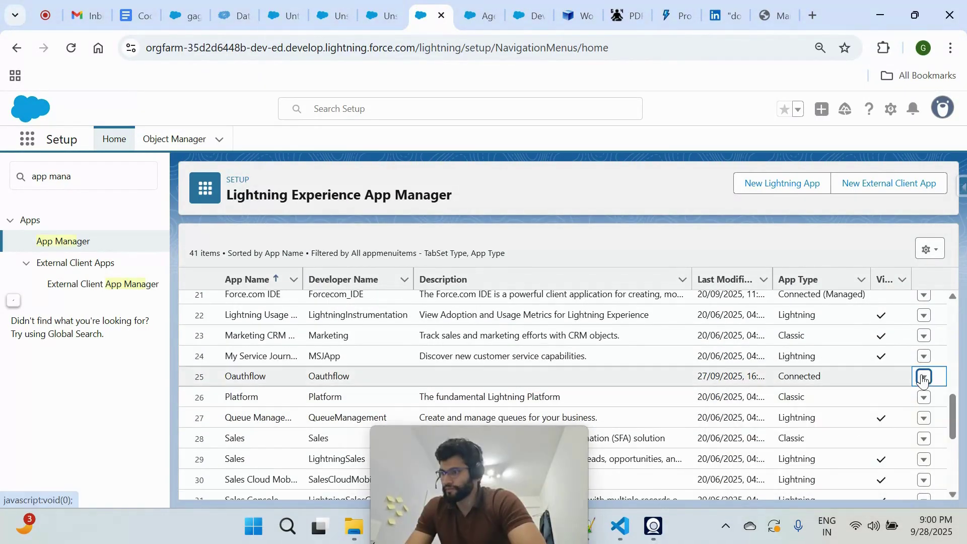
{"action": "left_click", "coordinate": [925, 377]}
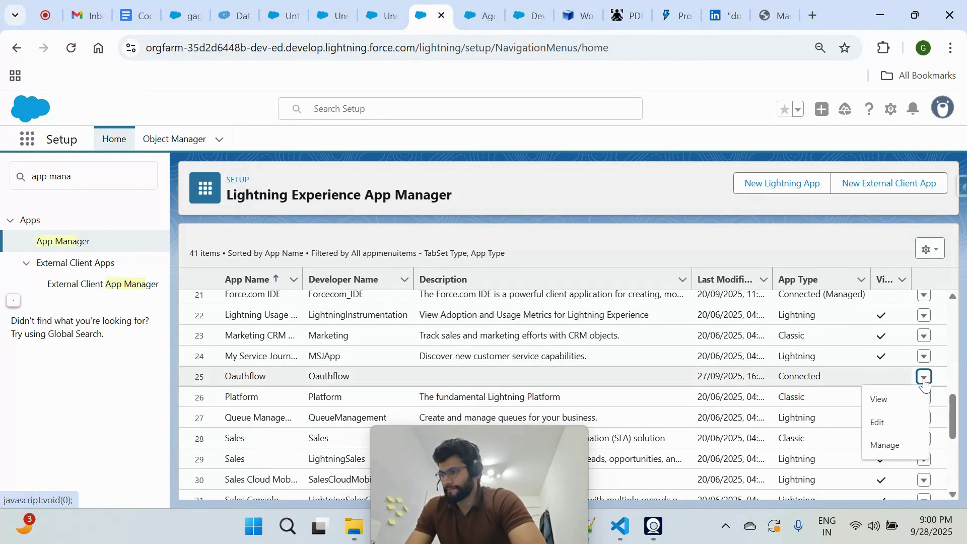
{"action": "left_click", "coordinate": [895, 446]}
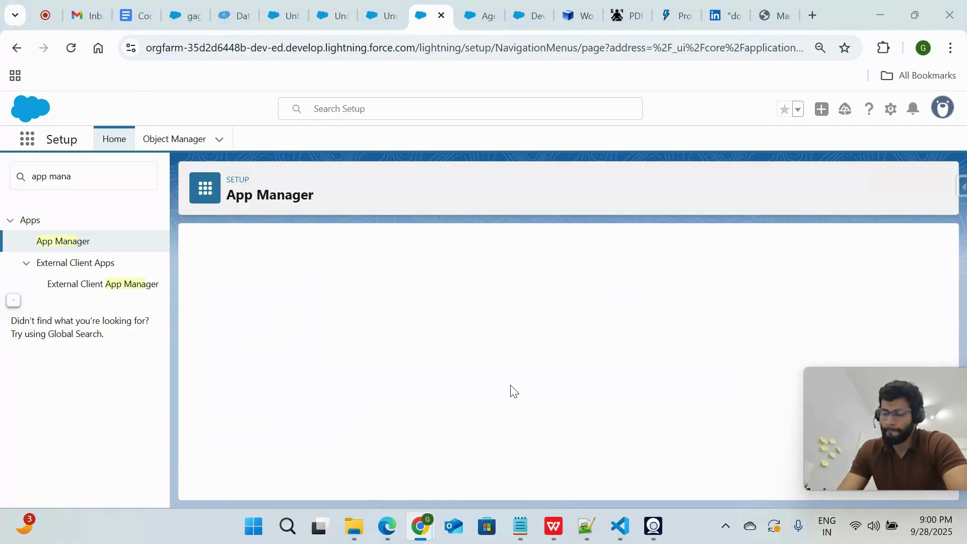
{"action": "scroll", "coordinate": [512, 390], "scroll_direction": "down", "scroll_amount": 10}
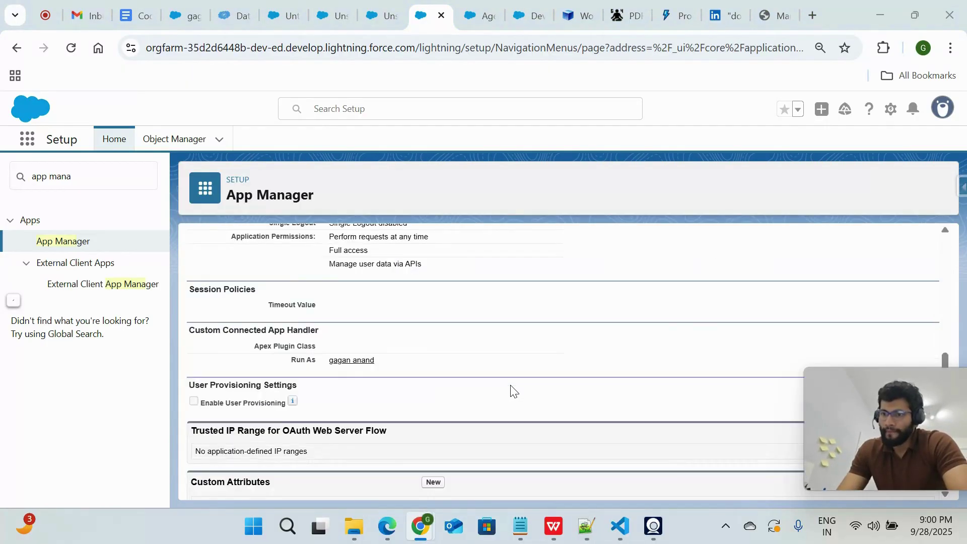
{"action": "scroll", "coordinate": [512, 391], "scroll_direction": "up", "scroll_amount": 10}
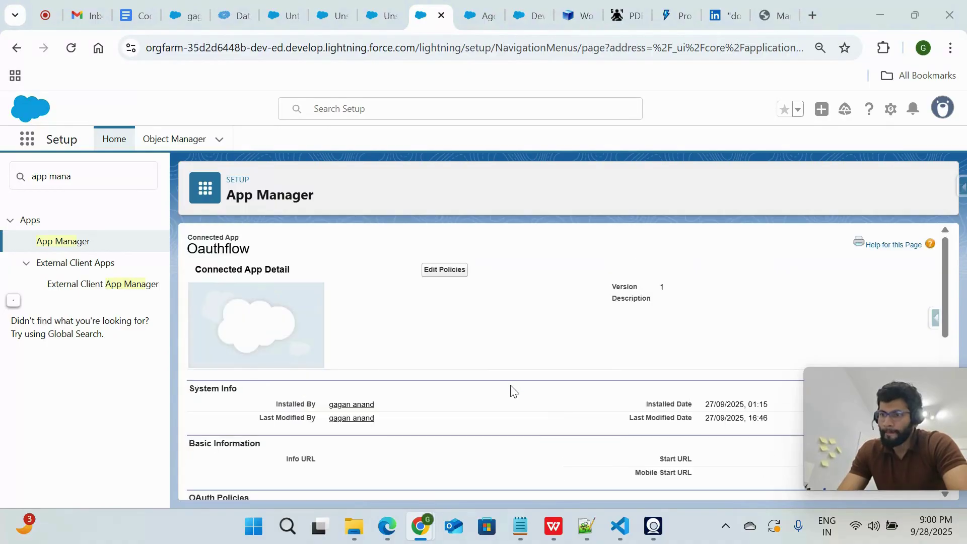
{"action": "scroll", "coordinate": [512, 391], "scroll_direction": "down", "scroll_amount": 5}
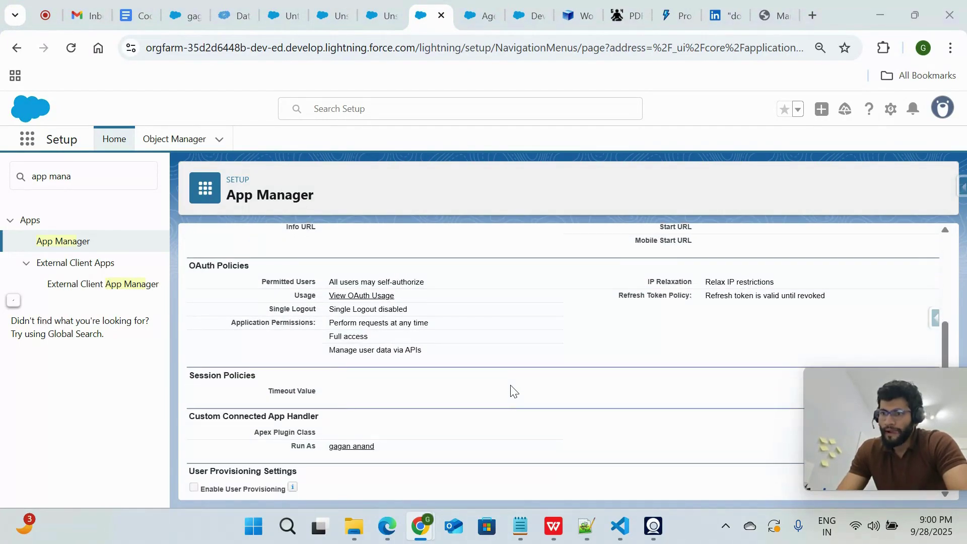
{"action": "scroll", "coordinate": [512, 391], "scroll_direction": "down", "scroll_amount": 2}
{"action": "scroll", "coordinate": [512, 391], "scroll_direction": "up", "scroll_amount": 6}
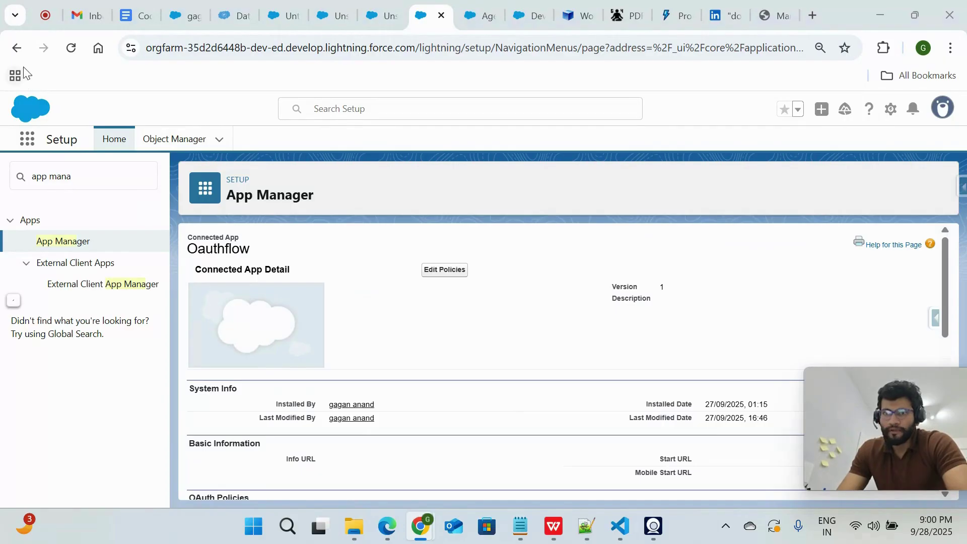
- Go back to the App Manager list and open the Oauthflow connected app for editing
{"action": "left_click", "coordinate": [17, 47]}
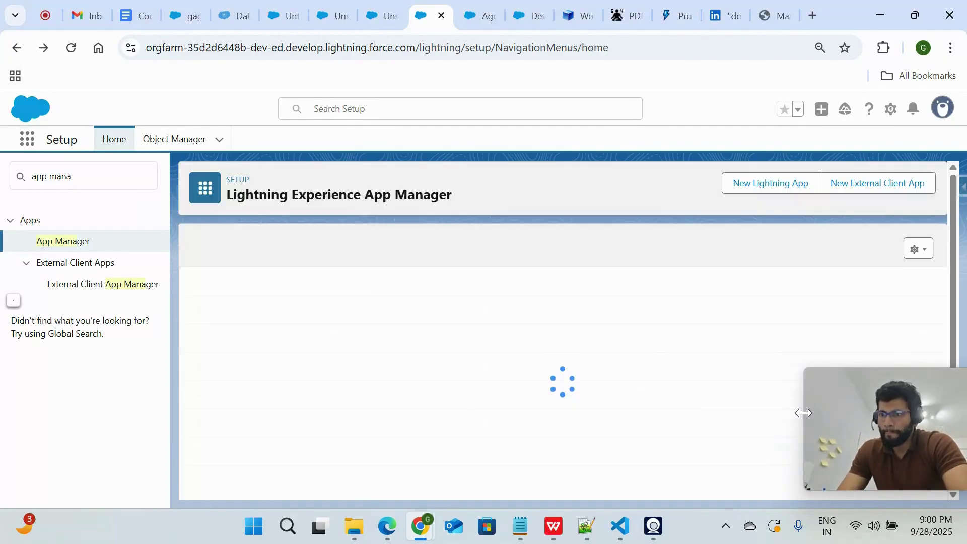
{"action": "scroll", "coordinate": [485, 451], "scroll_direction": "down", "scroll_amount": 6}
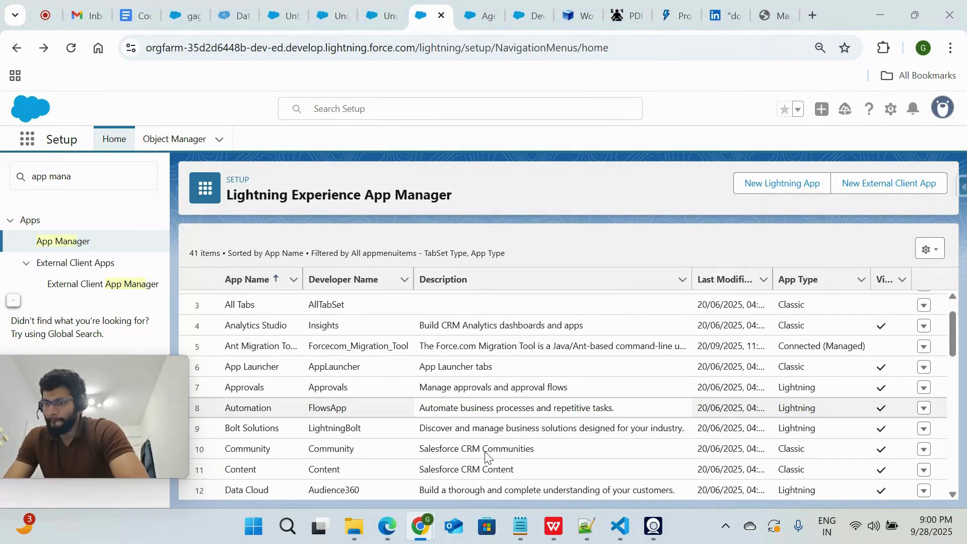
{"action": "scroll", "coordinate": [497, 430], "scroll_direction": "down", "scroll_amount": 3}
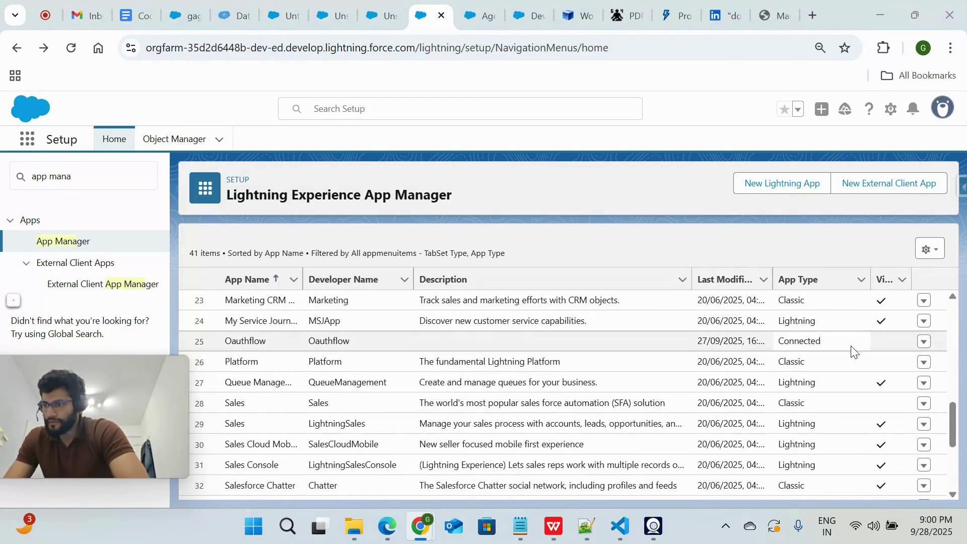
{"action": "left_click", "coordinate": [924, 342]}
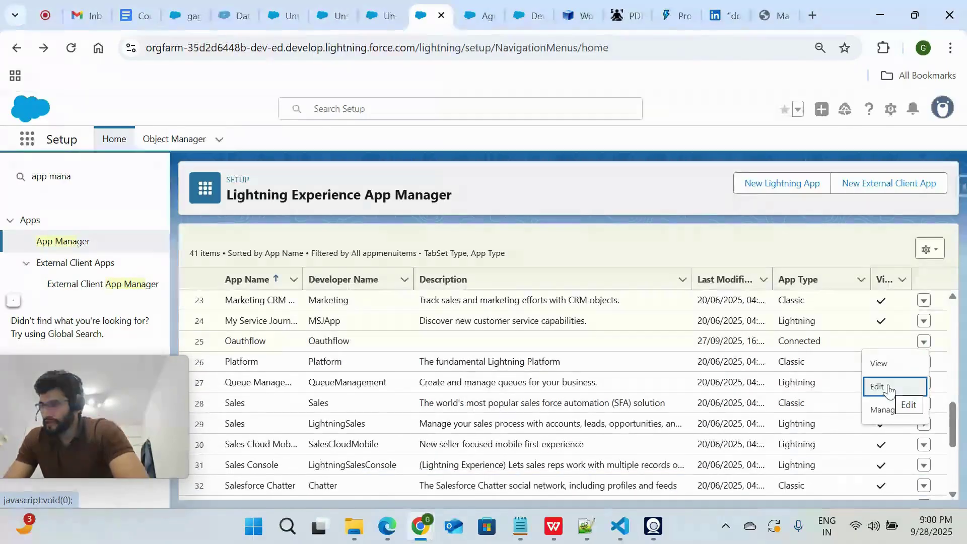
{"action": "left_click", "coordinate": [889, 389]}
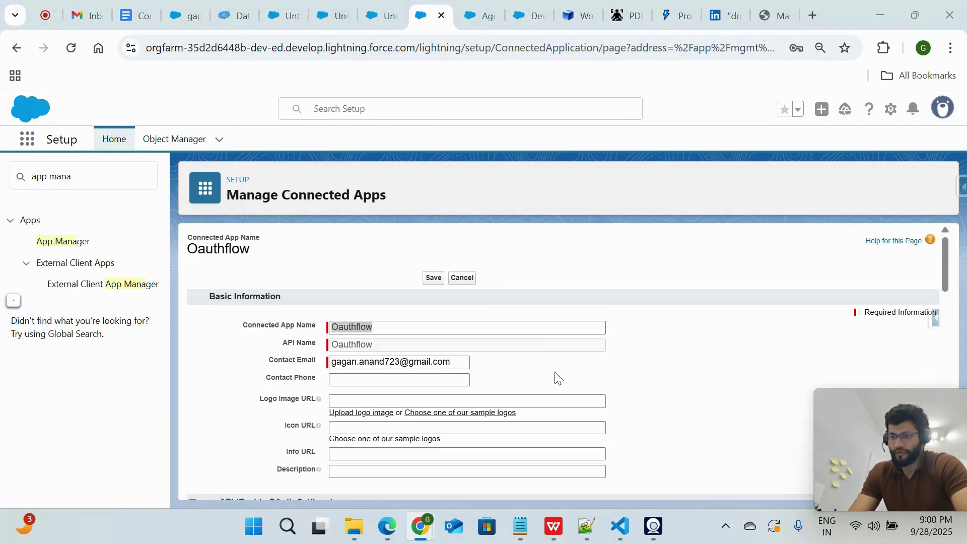
- Examine the connected app's OAuth settings and highlight its callback URL
{"action": "left_click", "coordinate": [586, 382]}
{"action": "scroll", "coordinate": [586, 382], "scroll_direction": "down", "scroll_amount": 3}
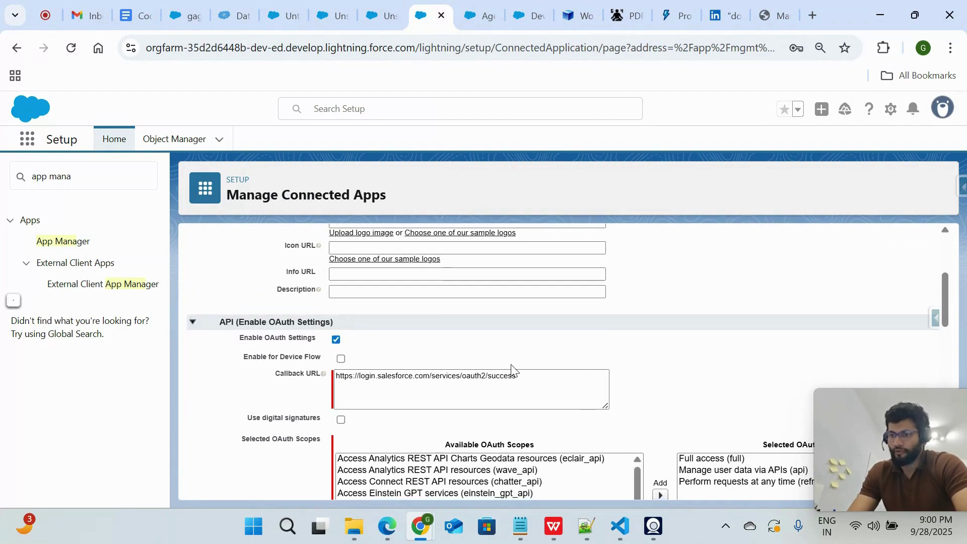
{"action": "left_click_drag", "start_coordinate": [519, 376], "coordinate": [311, 379]}
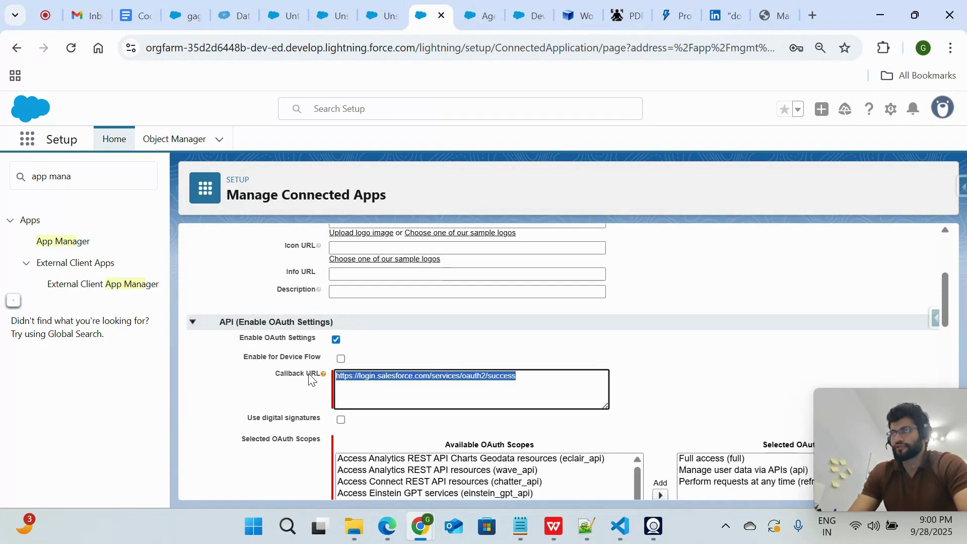
{"action": "left_click", "coordinate": [442, 408]}
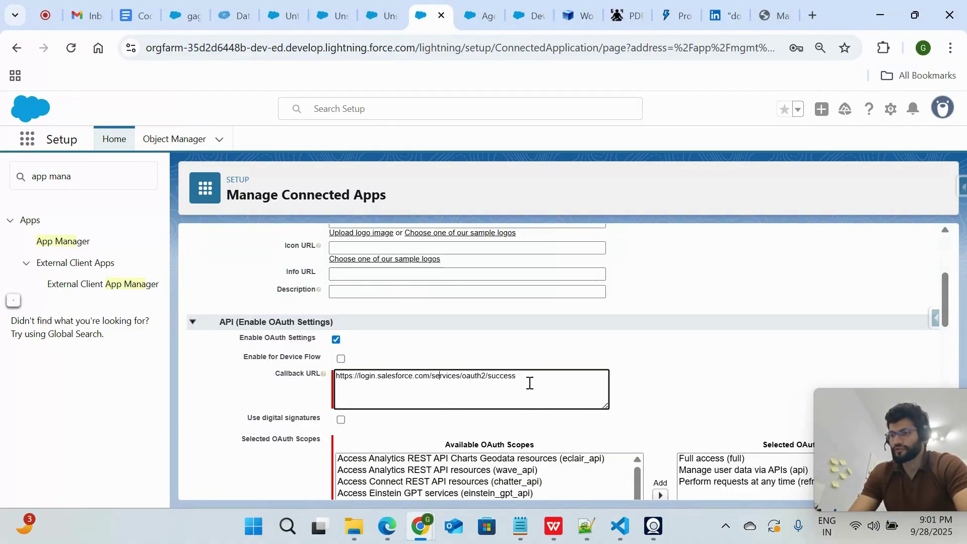
- Review the connected app's available and selected OAuth scopes, its flow options, and the remaining web, handler and mobile settings
{"action": "scroll", "coordinate": [530, 384], "scroll_direction": "down", "scroll_amount": 3}
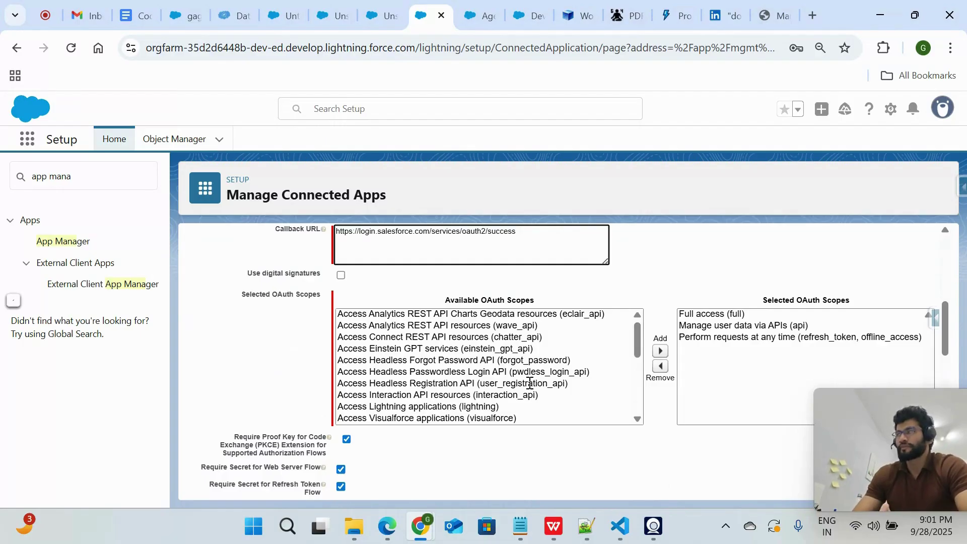
{"action": "scroll", "coordinate": [530, 384], "scroll_direction": "up", "scroll_amount": 1}
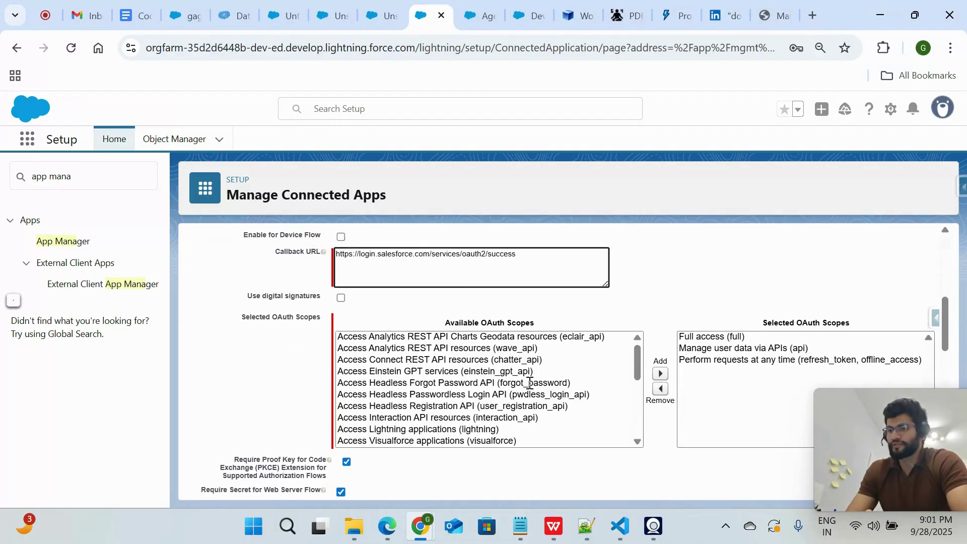
{"action": "left_click_drag", "start_coordinate": [833, 440], "coordinate": [87, 404]}
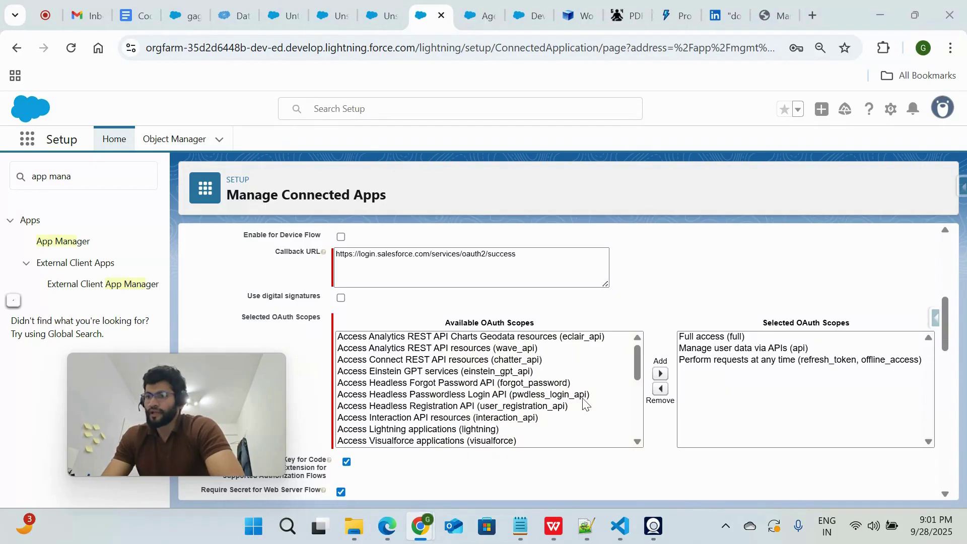
{"action": "scroll", "coordinate": [583, 403], "scroll_direction": "down", "scroll_amount": 2}
{"action": "scroll", "coordinate": [738, 429], "scroll_direction": "down", "scroll_amount": 1}
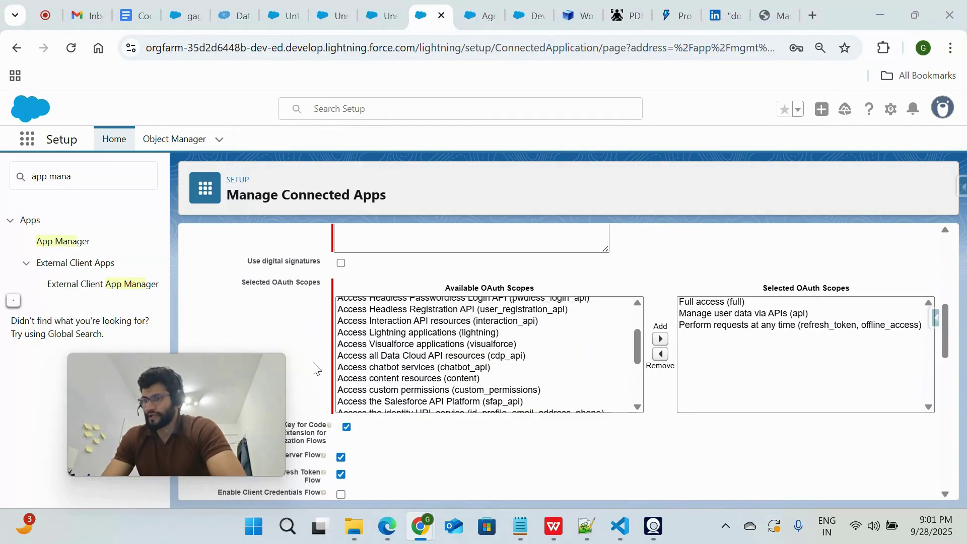
{"action": "left_click_drag", "start_coordinate": [202, 385], "coordinate": [825, 412]}
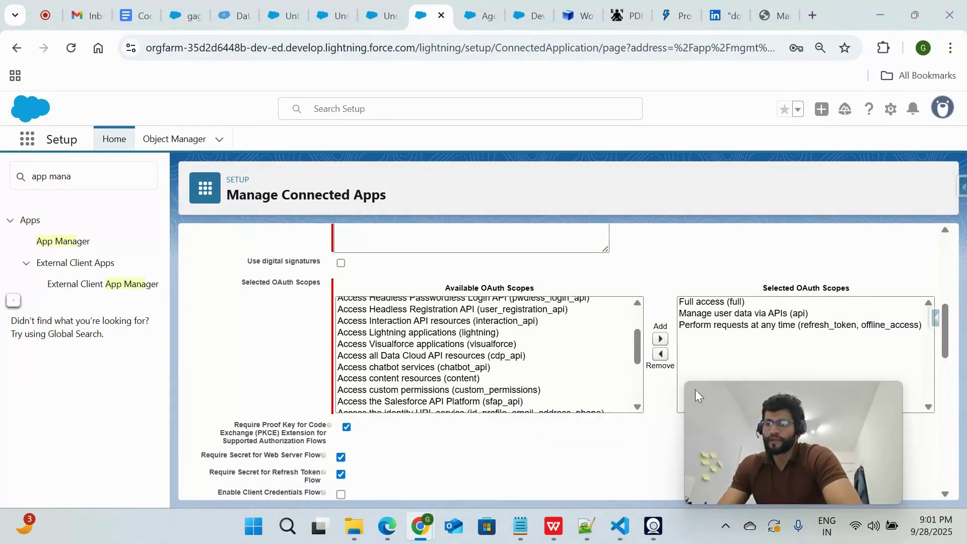
{"action": "scroll", "coordinate": [598, 380], "scroll_direction": "down", "scroll_amount": 3}
{"action": "scroll", "coordinate": [544, 488], "scroll_direction": "down", "scroll_amount": 10}
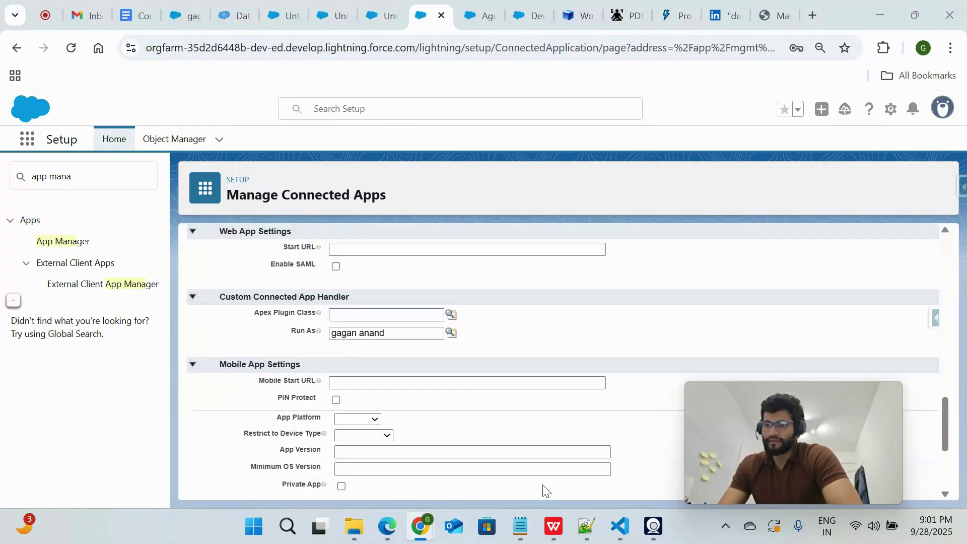
- Switch from the connected app's edit page to the Developer Console and review the callout and response-parsing code in the DocumentAIbill class
{"action": "scroll", "coordinate": [544, 491], "scroll_direction": "up", "scroll_amount": 2}
{"action": "scroll", "coordinate": [544, 491], "scroll_direction": "down", "scroll_amount": 5}
{"action": "scroll", "coordinate": [544, 491], "scroll_direction": "up", "scroll_amount": 20}
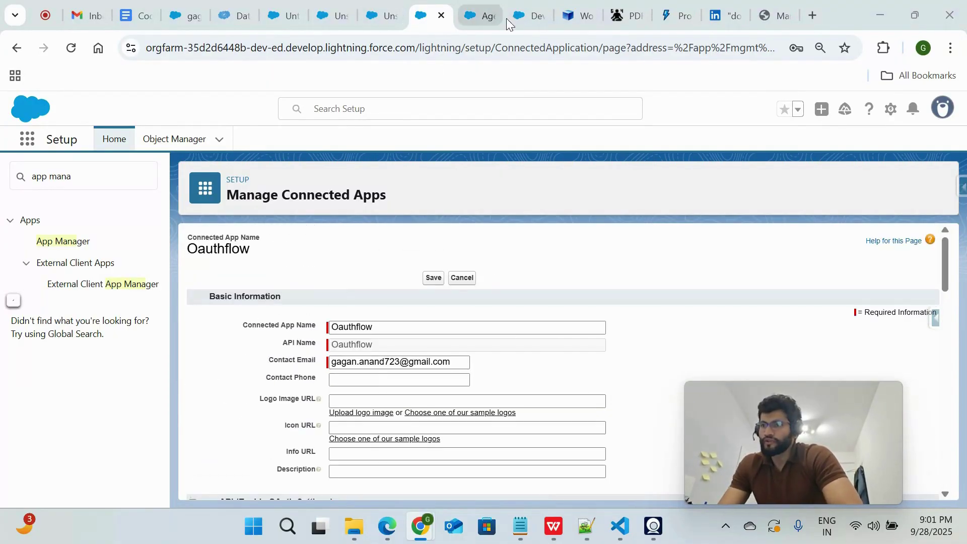
{"action": "left_click", "coordinate": [526, 18]}
{"action": "scroll", "coordinate": [411, 335], "scroll_direction": "down", "scroll_amount": 2}
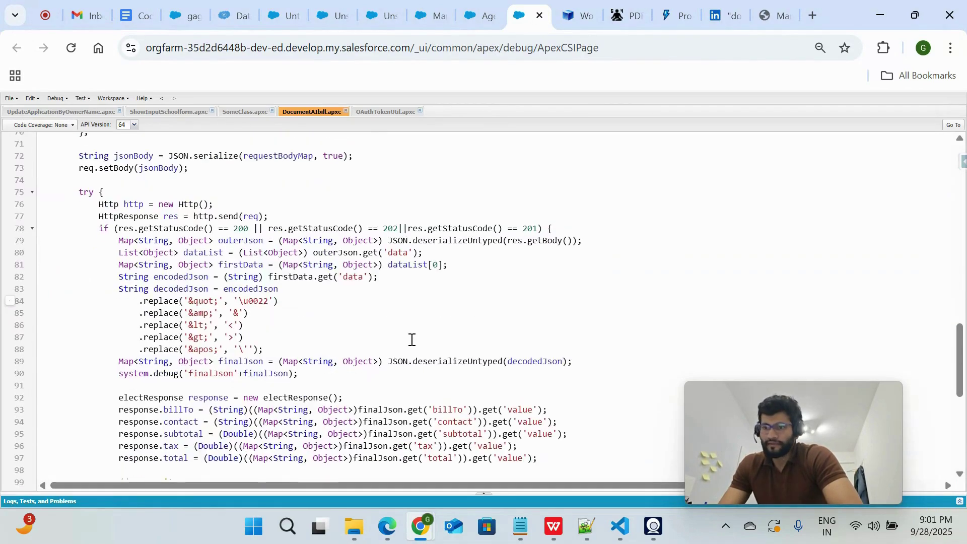
{"action": "scroll", "coordinate": [412, 340], "scroll_direction": "up", "scroll_amount": 3}
{"action": "scroll", "coordinate": [412, 340], "scroll_direction": "down", "scroll_amount": 5}
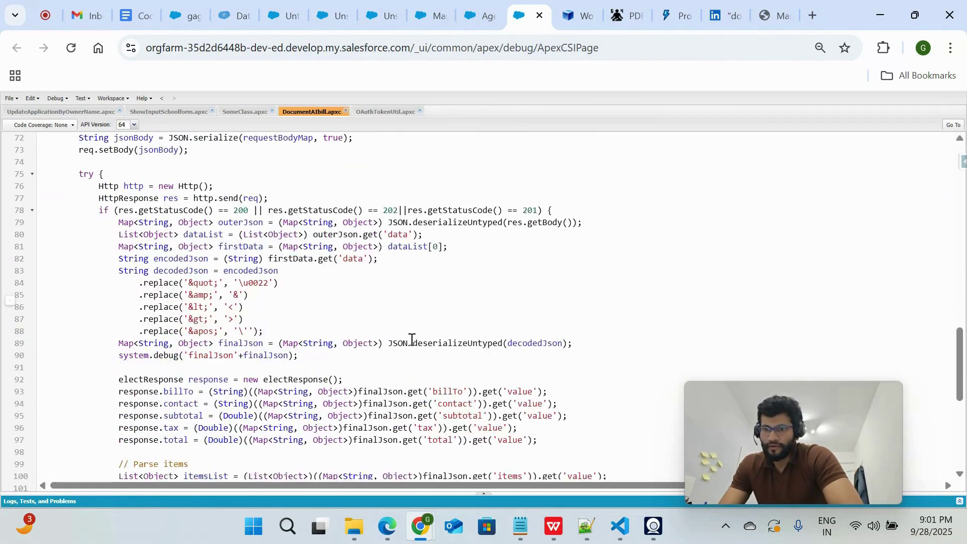
{"action": "scroll", "coordinate": [412, 340], "scroll_direction": "down", "scroll_amount": 4}
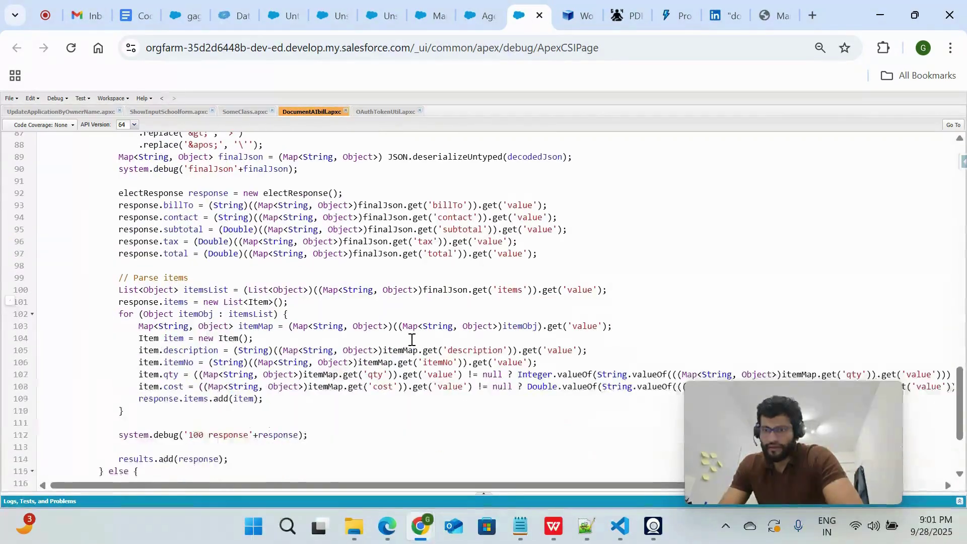
{"action": "scroll", "coordinate": [412, 340], "scroll_direction": "down", "scroll_amount": 2}
{"action": "scroll", "coordinate": [412, 340], "scroll_direction": "up", "scroll_amount": 9}
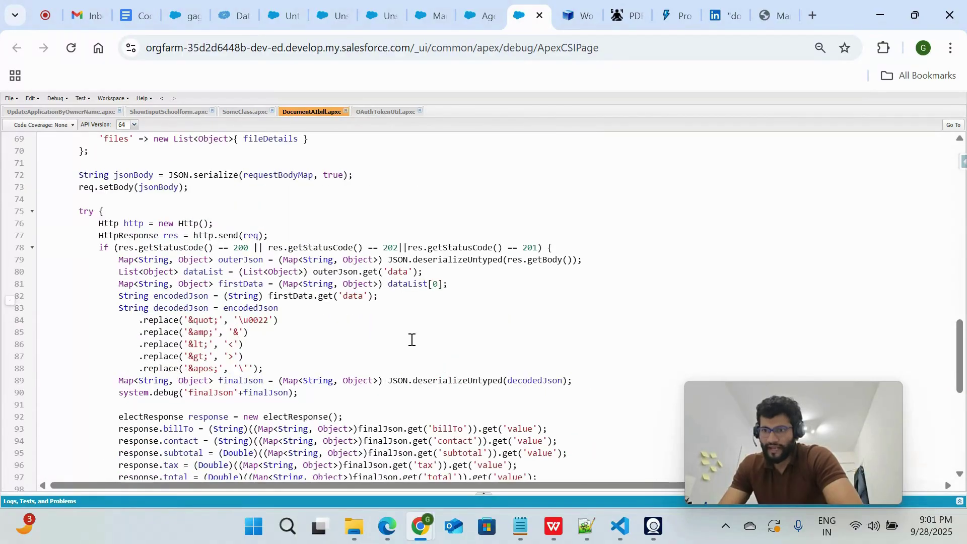
{"action": "scroll", "coordinate": [412, 340], "scroll_direction": "up", "scroll_amount": 2}
{"action": "scroll", "coordinate": [412, 340], "scroll_direction": "up", "scroll_amount": 3}
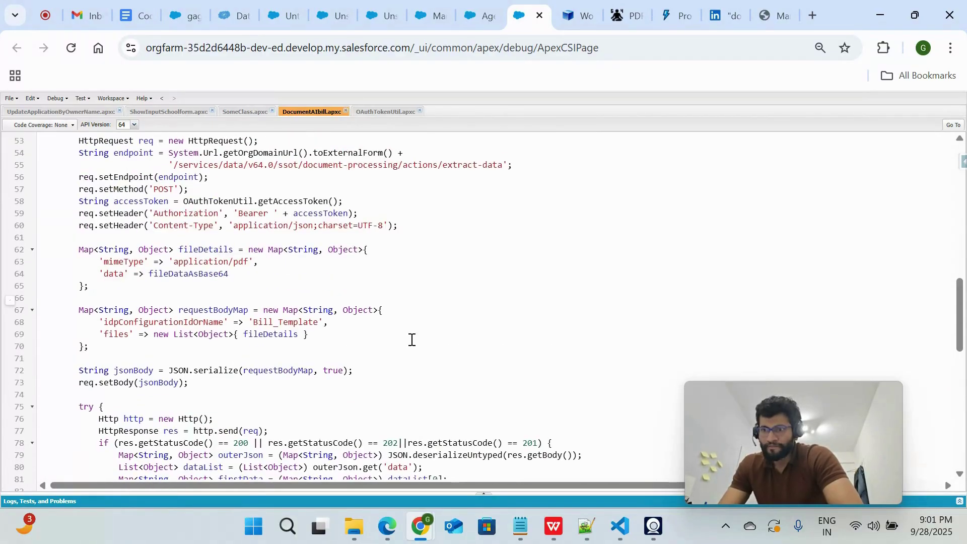
- Highlight the Authorization header, the Bearer prefix, the accessToken variable and the OAuthTokenUtil call in the request setup code
{"action": "left_click", "coordinate": [126, 214]}
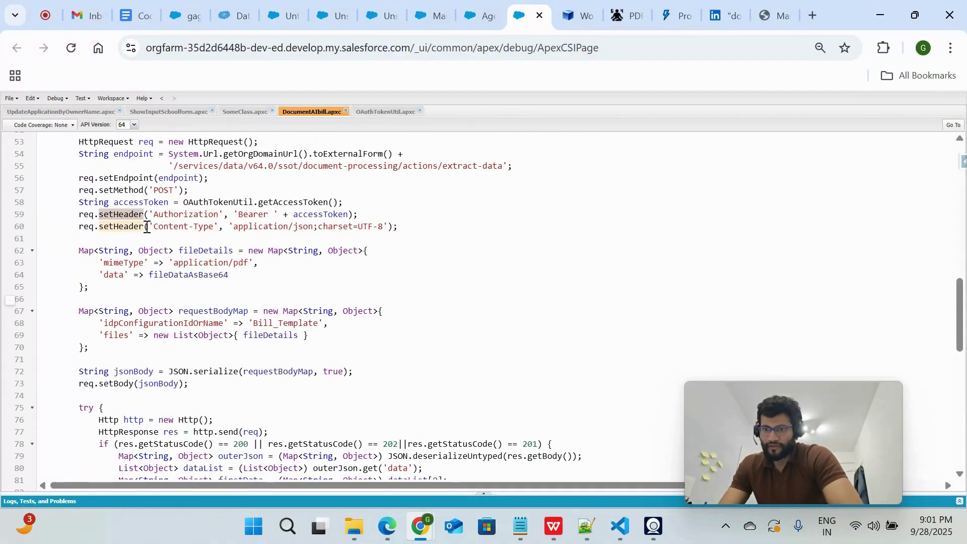
{"action": "scroll", "coordinate": [165, 235], "scroll_direction": "up", "scroll_amount": 1}
{"action": "double_click", "coordinate": [180, 238]}
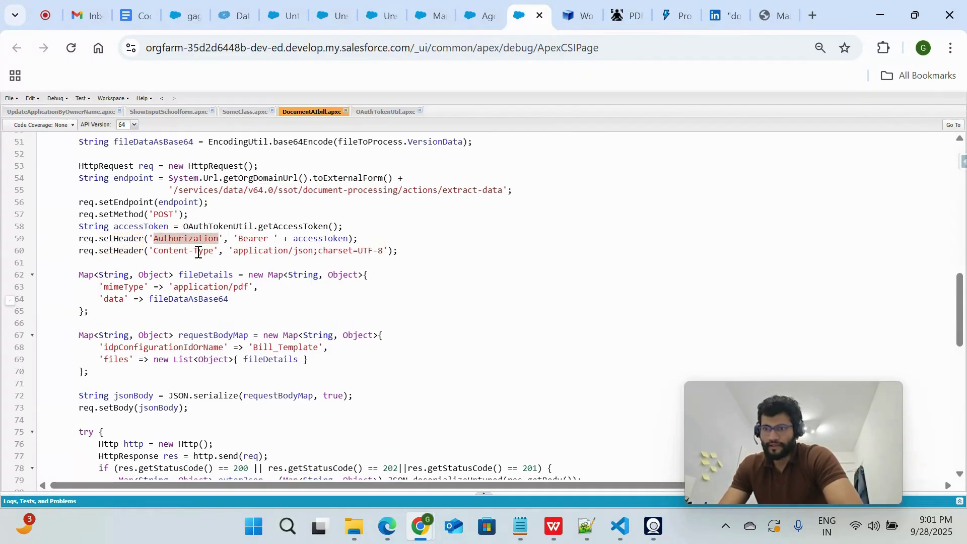
{"action": "double_click", "coordinate": [242, 251]}
{"action": "double_click", "coordinate": [187, 238]}
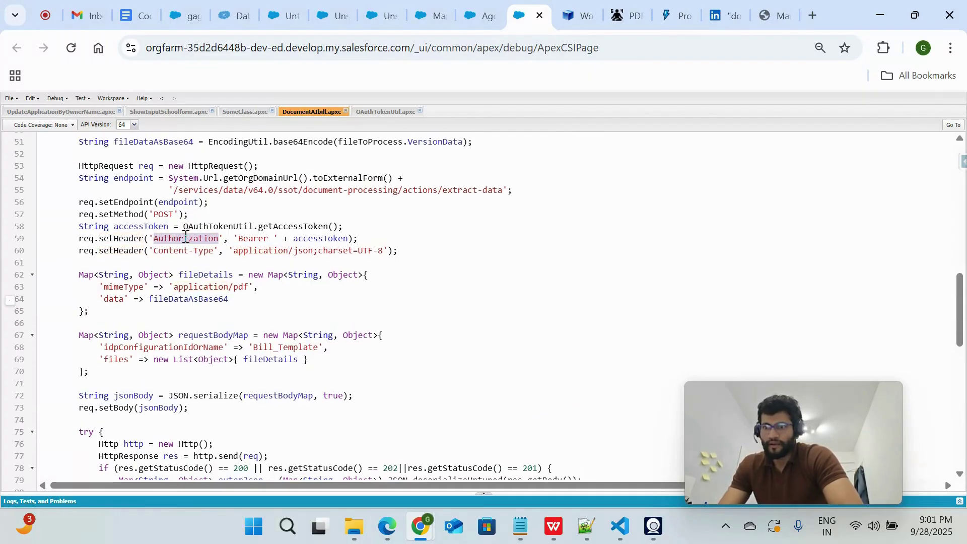
{"action": "double_click", "coordinate": [252, 239]}
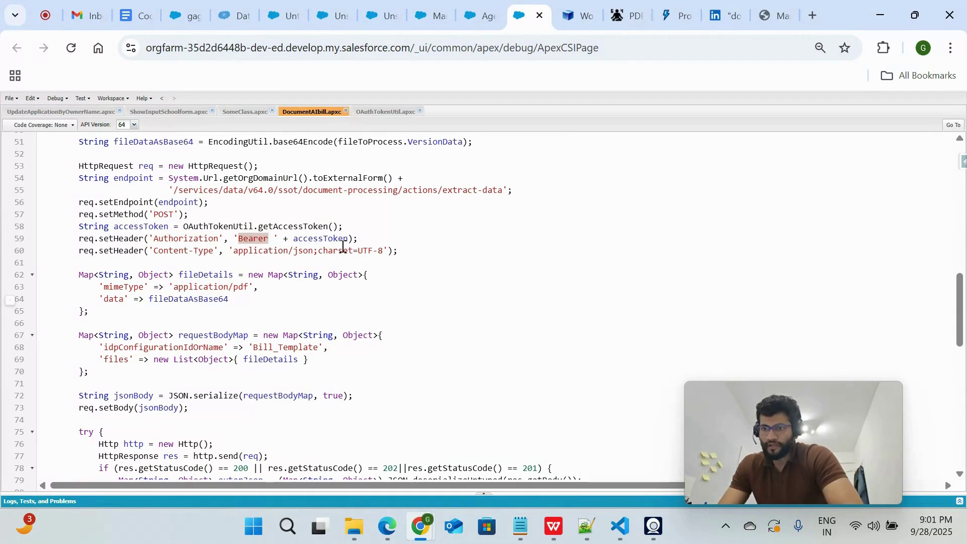
{"action": "double_click", "coordinate": [341, 240]}
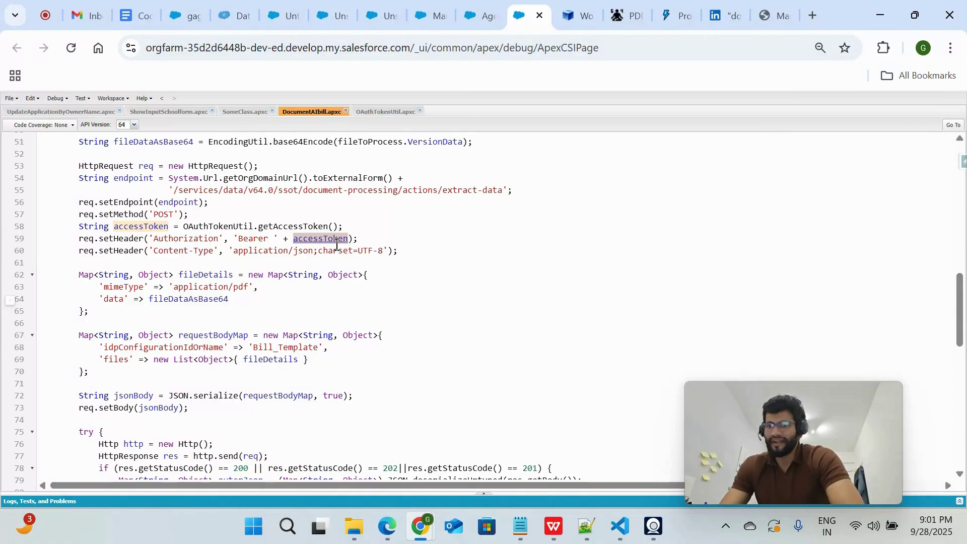
{"action": "double_click", "coordinate": [222, 226]}
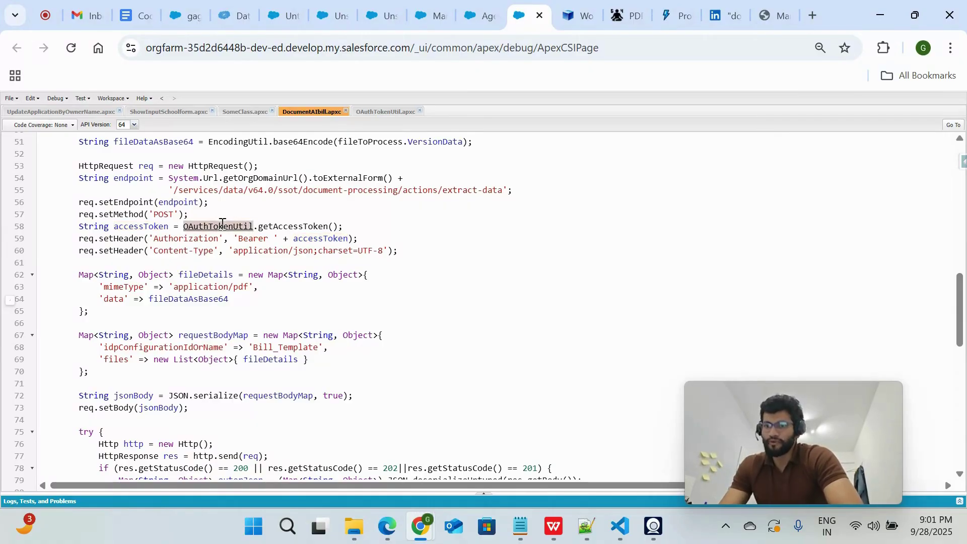
- Open the OAuthTokenUtil class and move the Developer Console browser tab directly beside the connected app's tab
{"action": "left_click", "coordinate": [392, 113]}
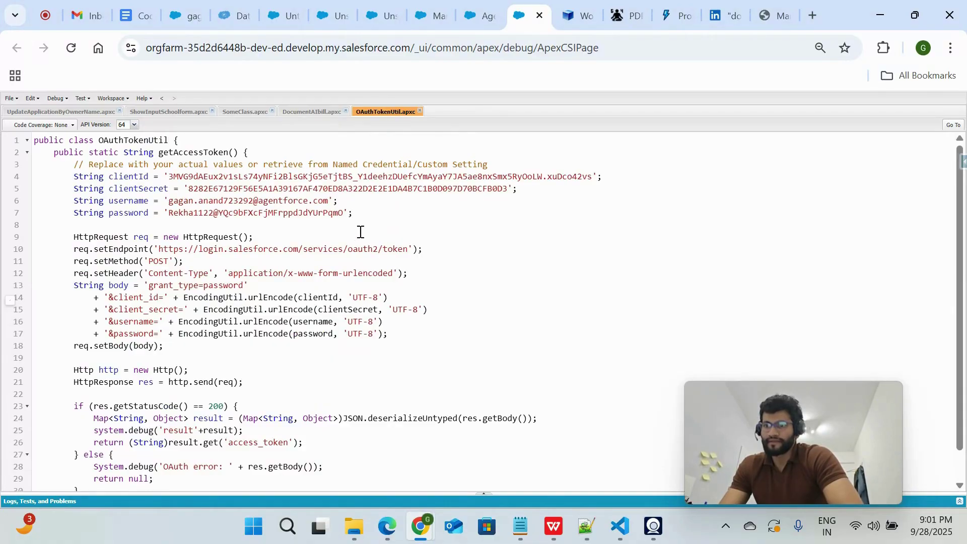
{"action": "left_click", "coordinate": [480, 22]}
{"action": "left_click_drag", "start_coordinate": [525, 22], "coordinate": [474, 22]}
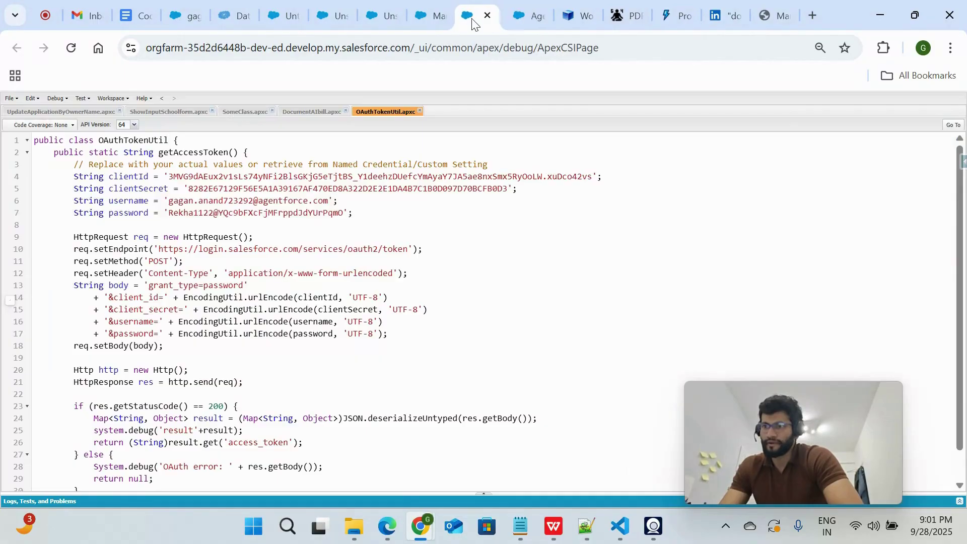
{"action": "left_click", "coordinate": [436, 20]}
{"action": "left_click", "coordinate": [475, 20]}
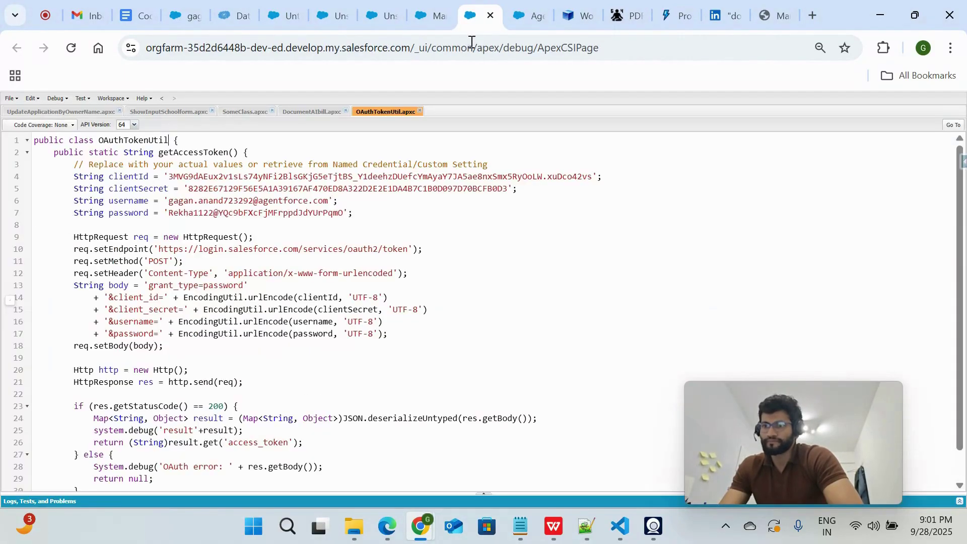
- Highlight the client ID, client secret, username and password values at the start of the getAccessToken method
{"action": "left_click_drag", "start_coordinate": [169, 178], "coordinate": [308, 178]}
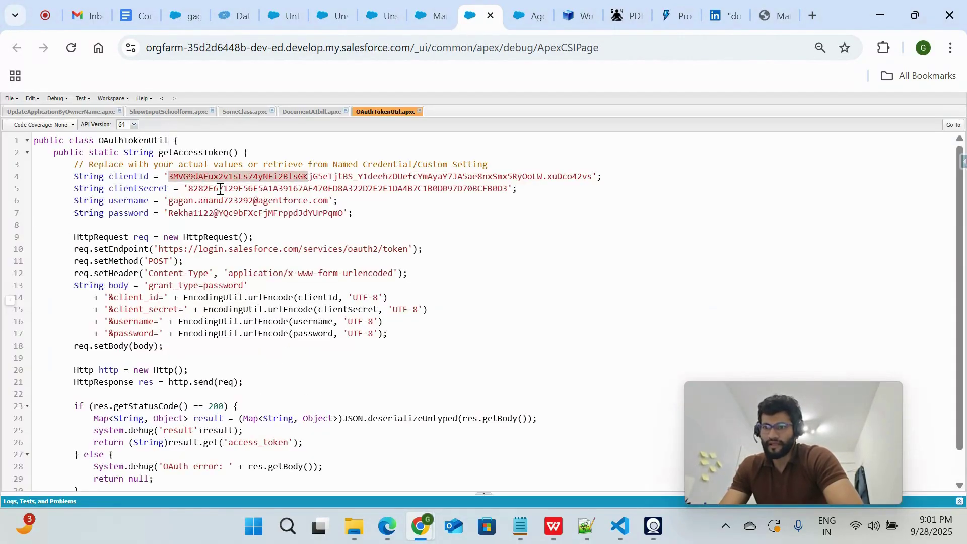
{"action": "left_click_drag", "start_coordinate": [188, 190], "coordinate": [364, 192]}
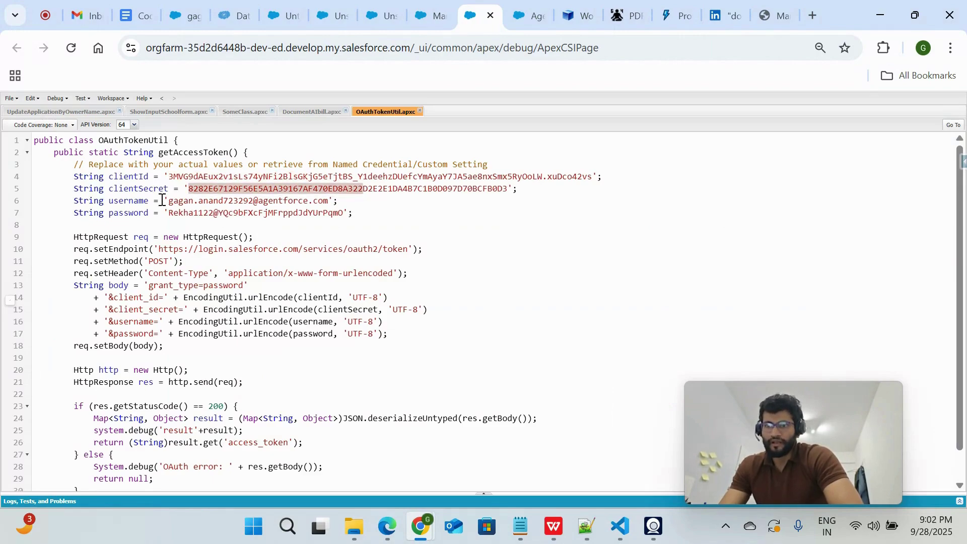
{"action": "left_click_drag", "start_coordinate": [163, 200], "coordinate": [324, 214]}
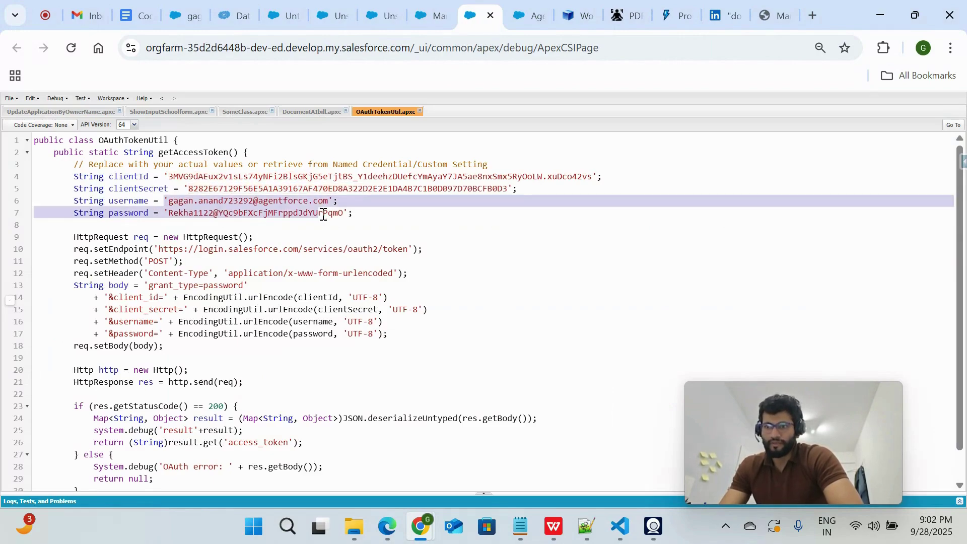
- Examine how the username and password strings are assigned, selecting parts of each value
{"action": "double_click", "coordinate": [224, 213]}
{"action": "left_click", "coordinate": [216, 212]}
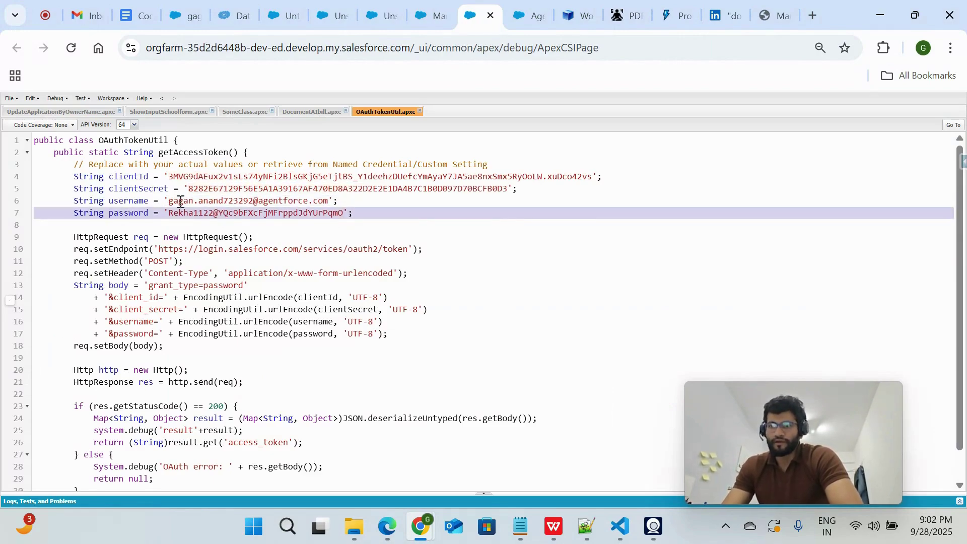
{"action": "left_click", "coordinate": [211, 213]}
{"action": "scroll", "coordinate": [177, 234], "scroll_direction": "down", "scroll_amount": 1}
{"action": "scroll", "coordinate": [180, 235], "scroll_direction": "up", "scroll_amount": 1}
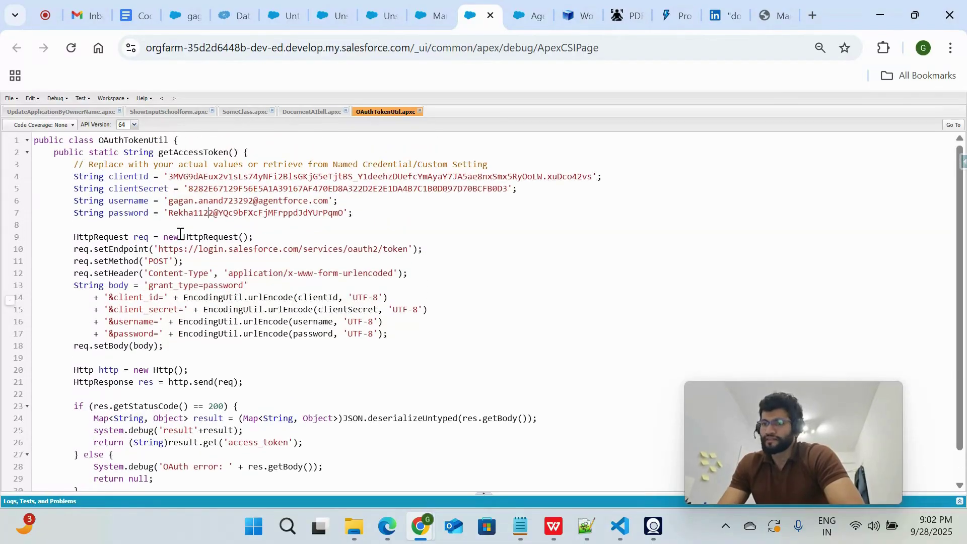
{"action": "left_click_drag", "start_coordinate": [171, 212], "coordinate": [296, 218]}
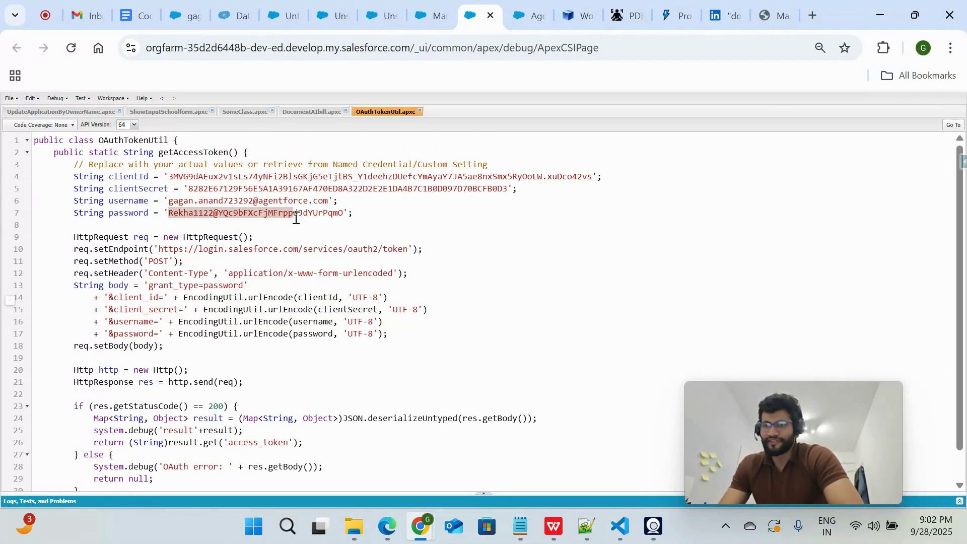
{"action": "scroll", "coordinate": [296, 218], "scroll_direction": "down", "scroll_amount": 1}
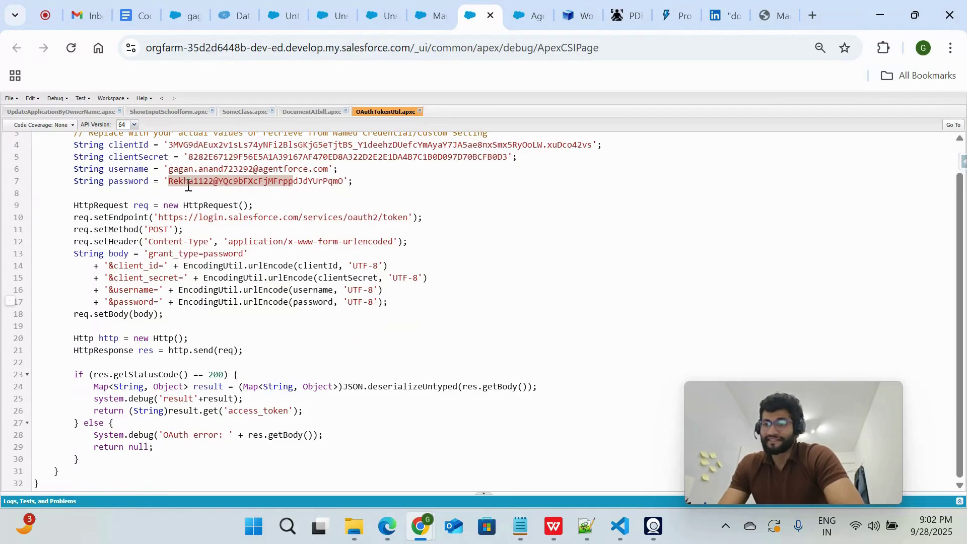
{"action": "scroll", "coordinate": [313, 228], "scroll_direction": "up", "scroll_amount": 1}
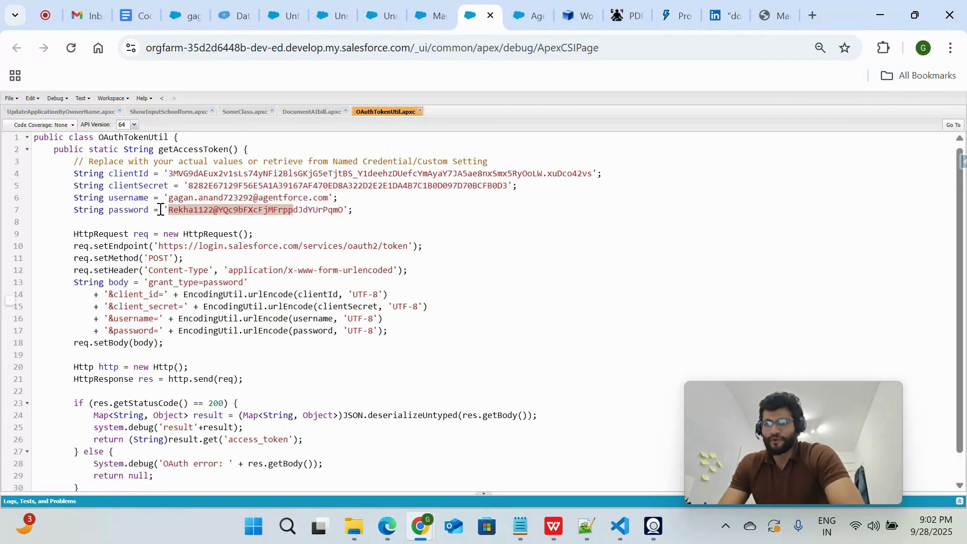
{"action": "left_click_drag", "start_coordinate": [168, 198], "coordinate": [287, 201]}
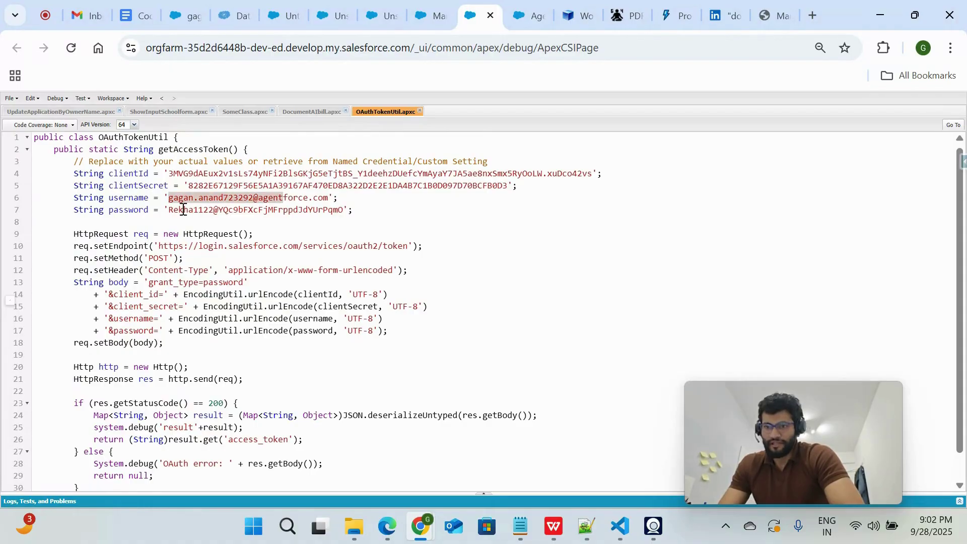
{"action": "left_click_drag", "start_coordinate": [173, 210], "coordinate": [253, 211]}
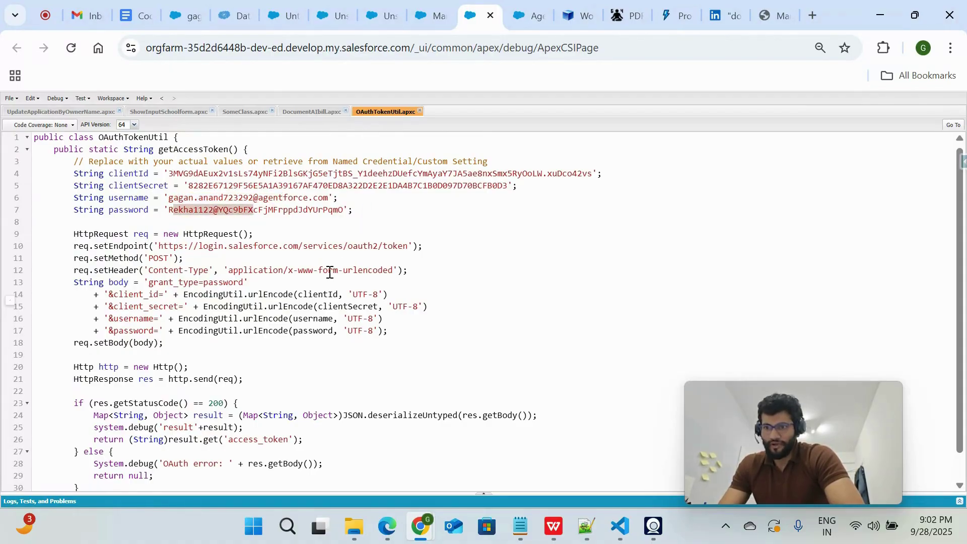
- Examine the token request's endpoint URL, POST method and remaining code, and briefly check the connected app's page
{"action": "scroll", "coordinate": [330, 274], "scroll_direction": "down", "scroll_amount": 1}
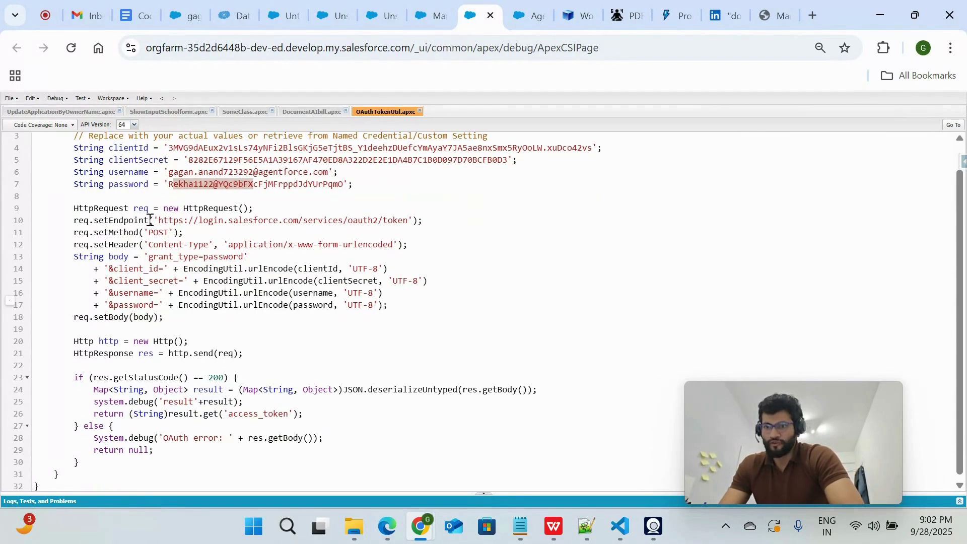
{"action": "left_click_drag", "start_coordinate": [150, 220], "coordinate": [262, 223]}
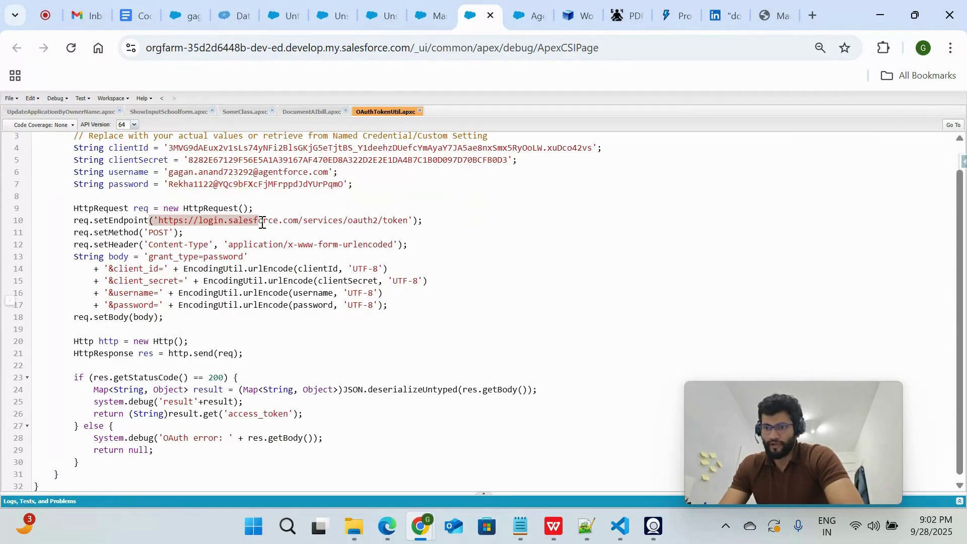
{"action": "double_click", "coordinate": [161, 233]}
{"action": "scroll", "coordinate": [207, 276], "scroll_direction": "down", "scroll_amount": 1}
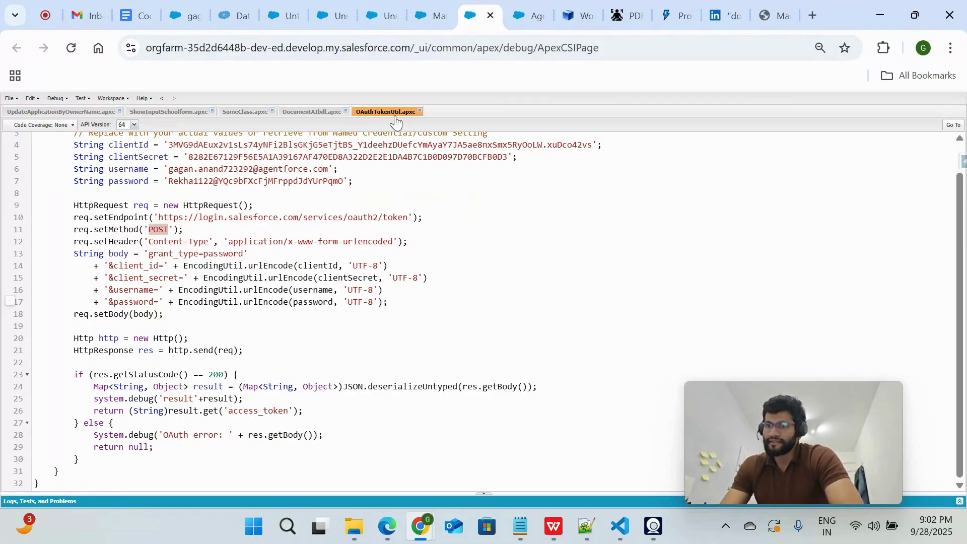
{"action": "left_click", "coordinate": [429, 20]}
{"action": "left_click", "coordinate": [477, 15]}
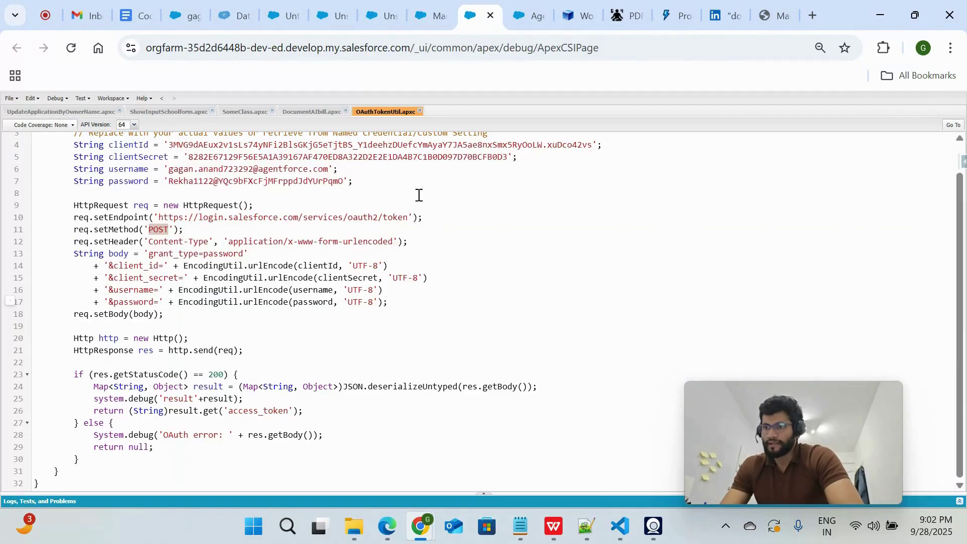
- Return to the DocumentAIbill class, highlight accessToken in the Authorization header, and review the parsing code and the class definitions at its start
{"action": "left_click", "coordinate": [310, 113]}
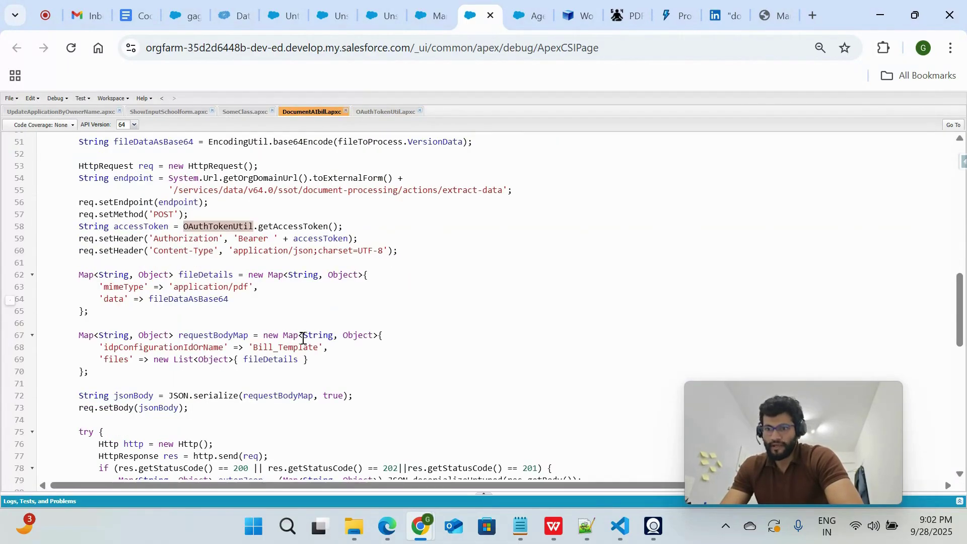
{"action": "scroll", "coordinate": [302, 340], "scroll_direction": "up", "scroll_amount": 1}
{"action": "left_click", "coordinate": [328, 278]}
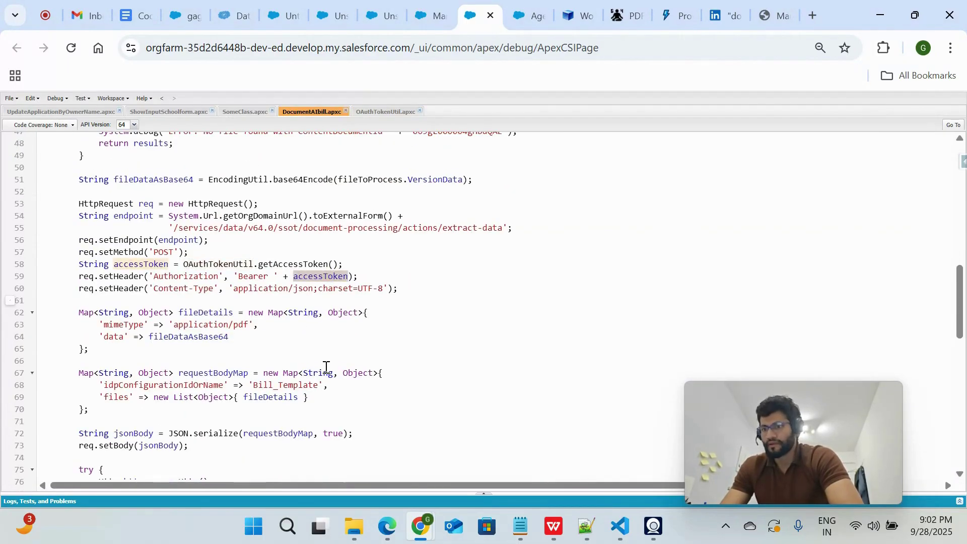
{"action": "scroll", "coordinate": [325, 367], "scroll_direction": "down", "scroll_amount": 10}
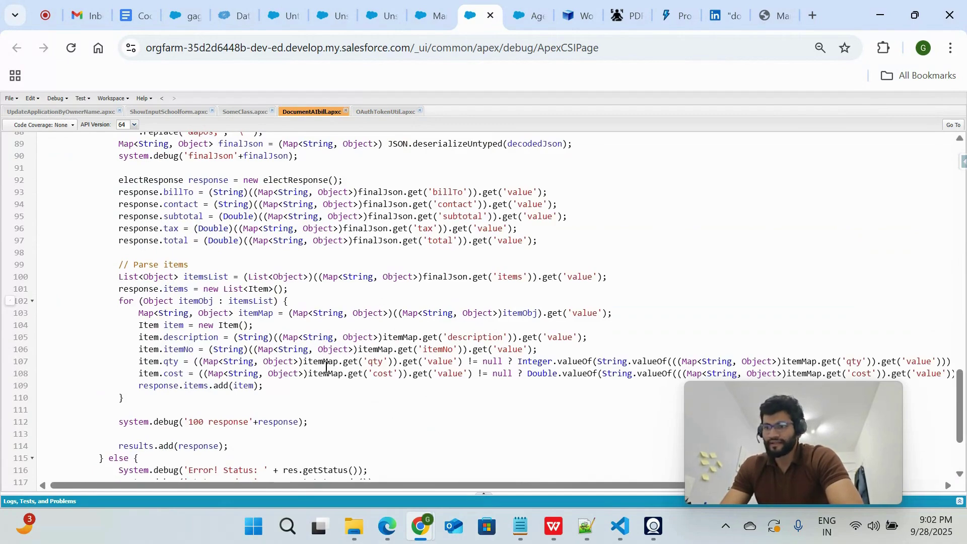
{"action": "scroll", "coordinate": [326, 367], "scroll_direction": "up", "scroll_amount": 20}
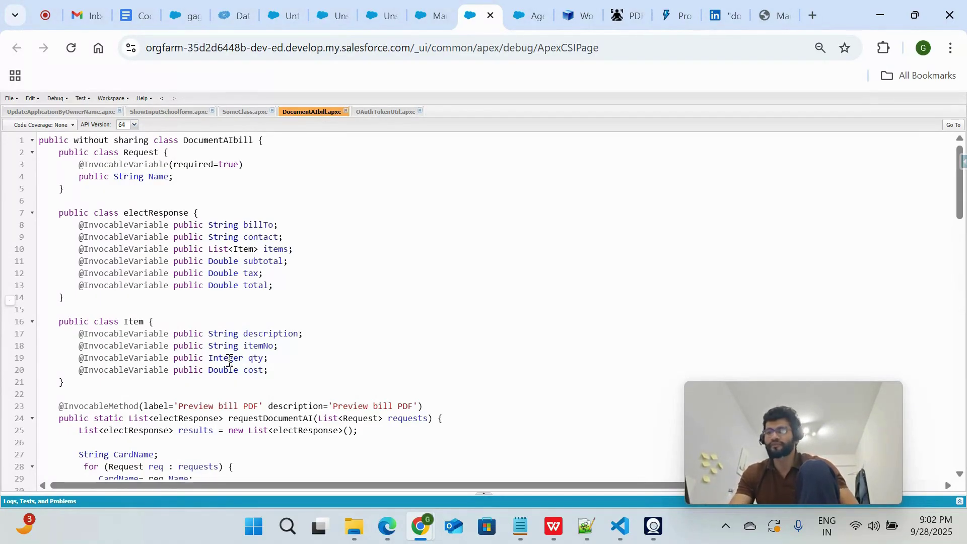
{"action": "left_click", "coordinate": [45, 18]}
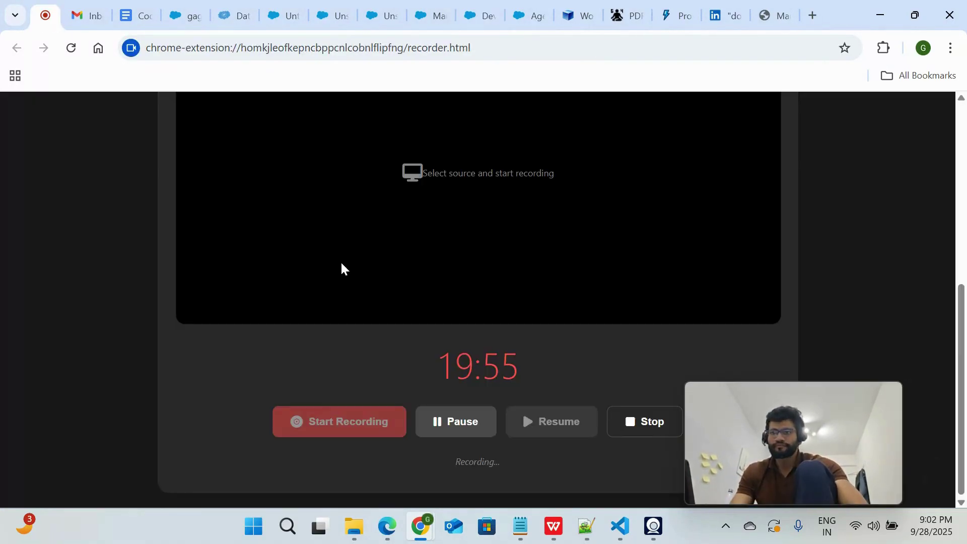